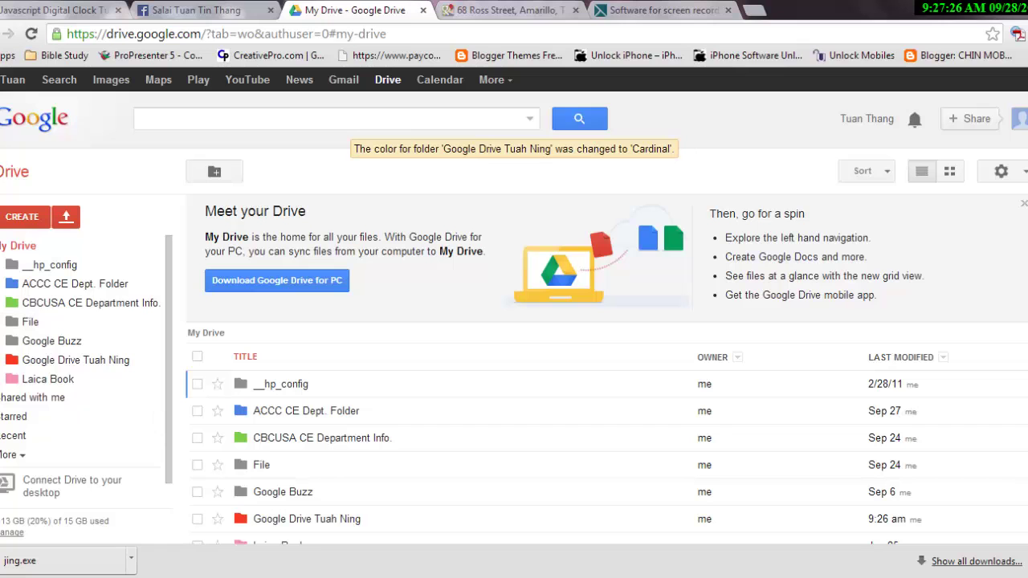
Bring up the Windows Start menu over the Chrome window showing My Drive.
{"action": "mouse_move", "coordinate": [80, 576]}
{"action": "key", "text": "super"}
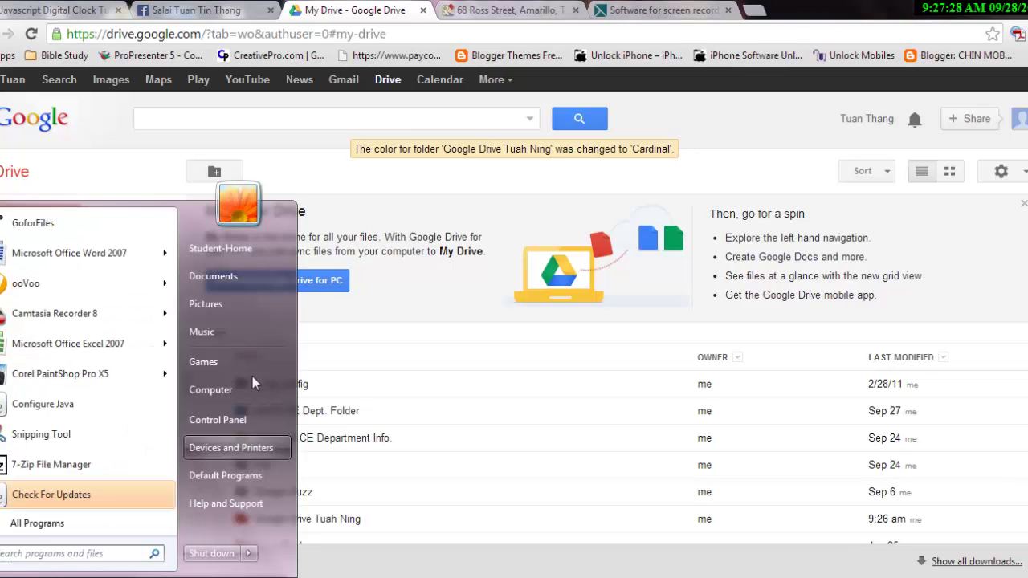
Open the Pictures library, view the 2 Days Left screenshot full-size, then close the viewer.
{"action": "left_click", "coordinate": [233, 305]}
{"action": "scroll", "coordinate": [789, 310], "scroll_direction": "down", "scroll_amount": 2}
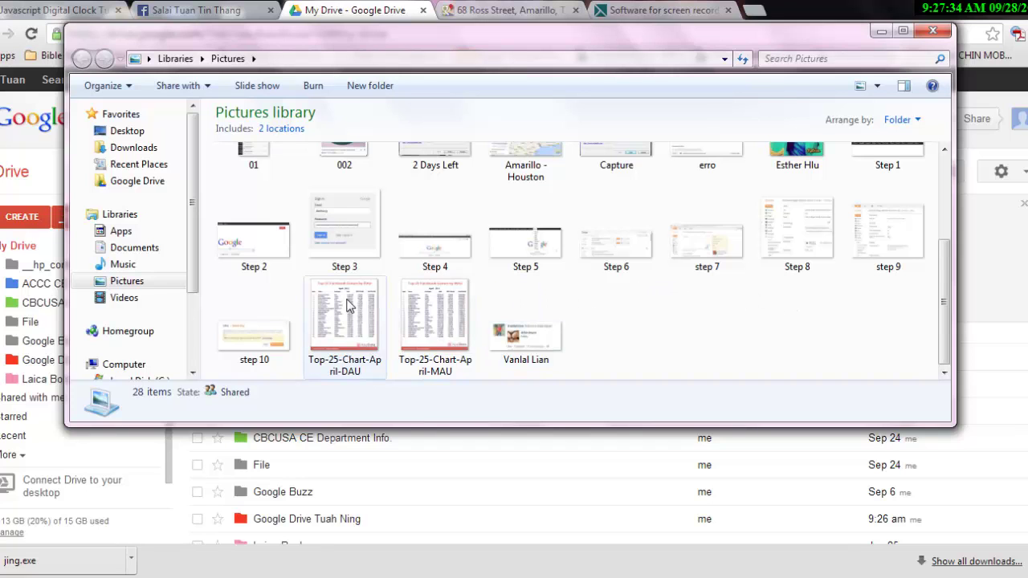
{"action": "scroll", "coordinate": [348, 305], "scroll_direction": "up", "scroll_amount": 2}
{"action": "double_click", "coordinate": [422, 218]}
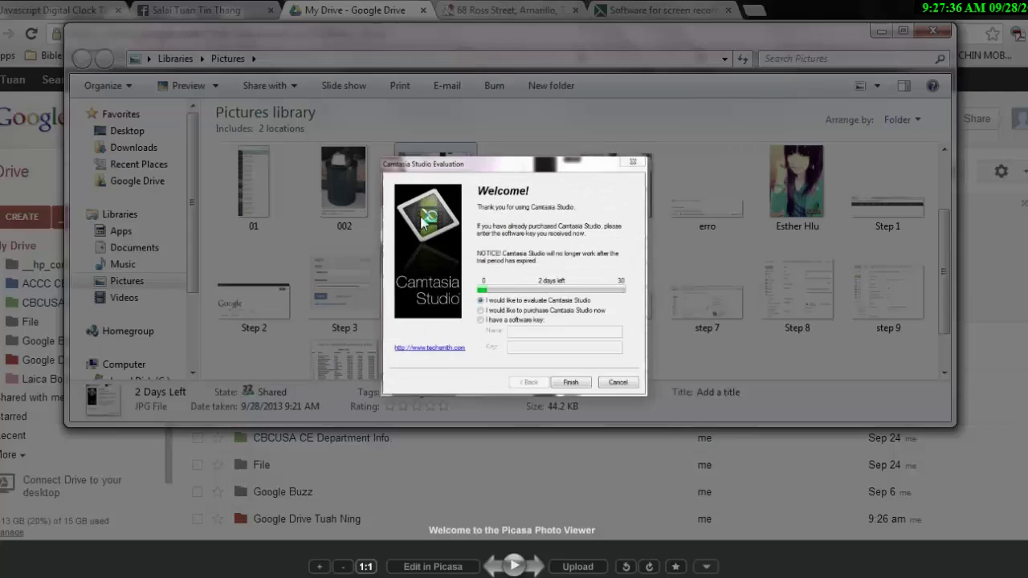
{"action": "scroll", "coordinate": [422, 214], "scroll_direction": "up", "scroll_amount": 2}
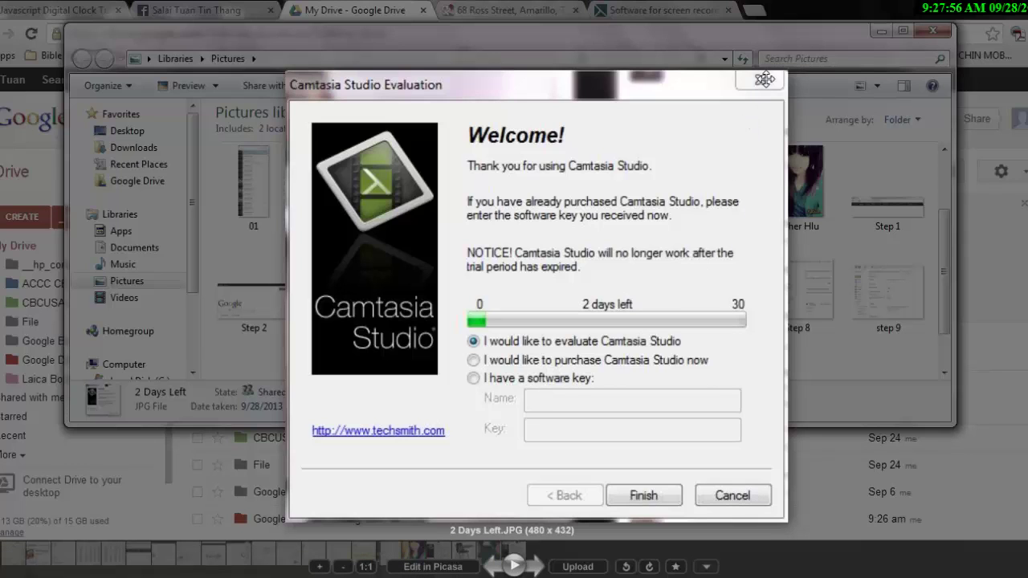
{"action": "key", "text": "Escape"}
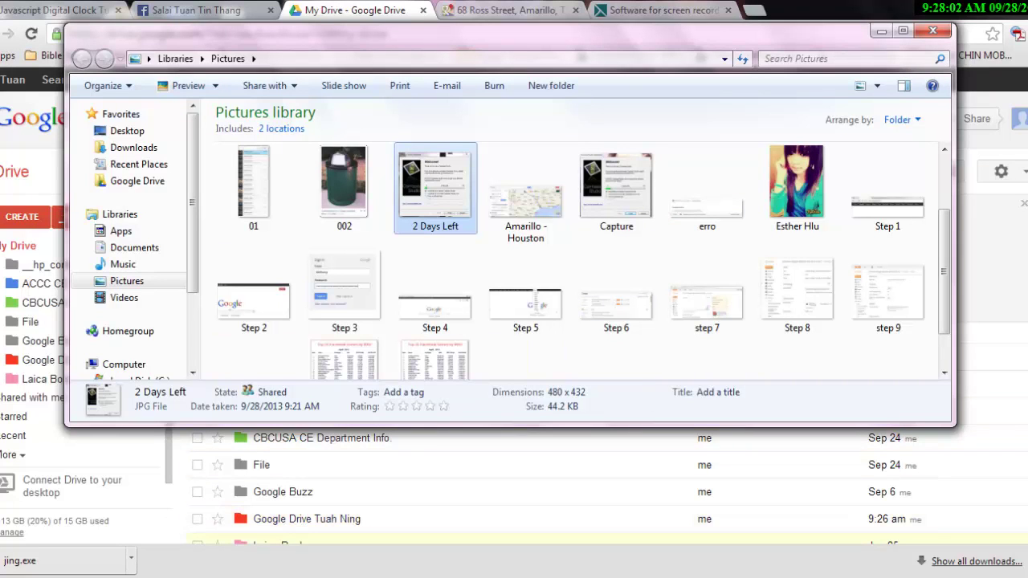
Minimize Explorer and go to the Camtasia Studio purchase page via Buy Now.
{"action": "left_click", "coordinate": [880, 32]}
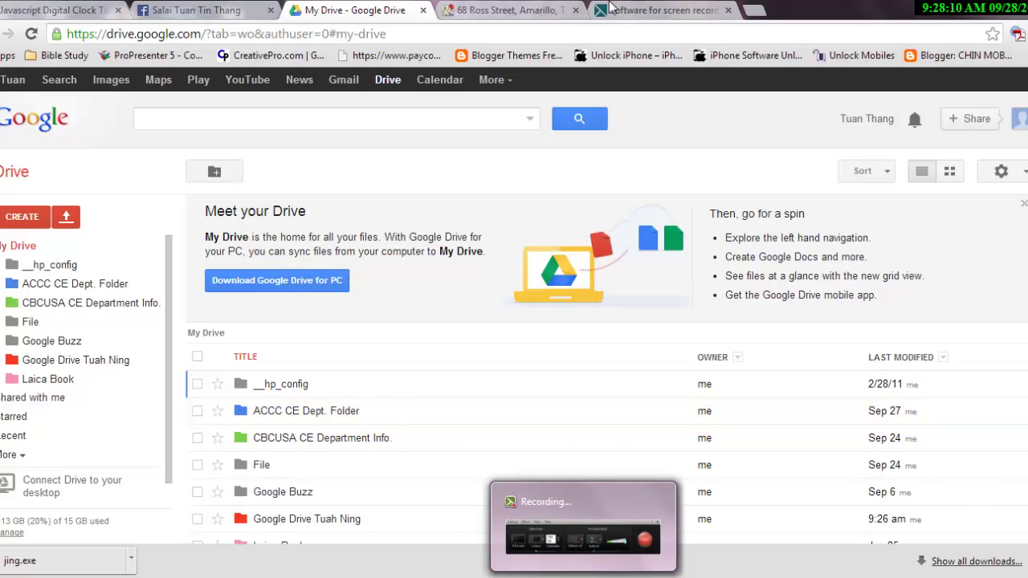
{"action": "left_click", "coordinate": [633, 8]}
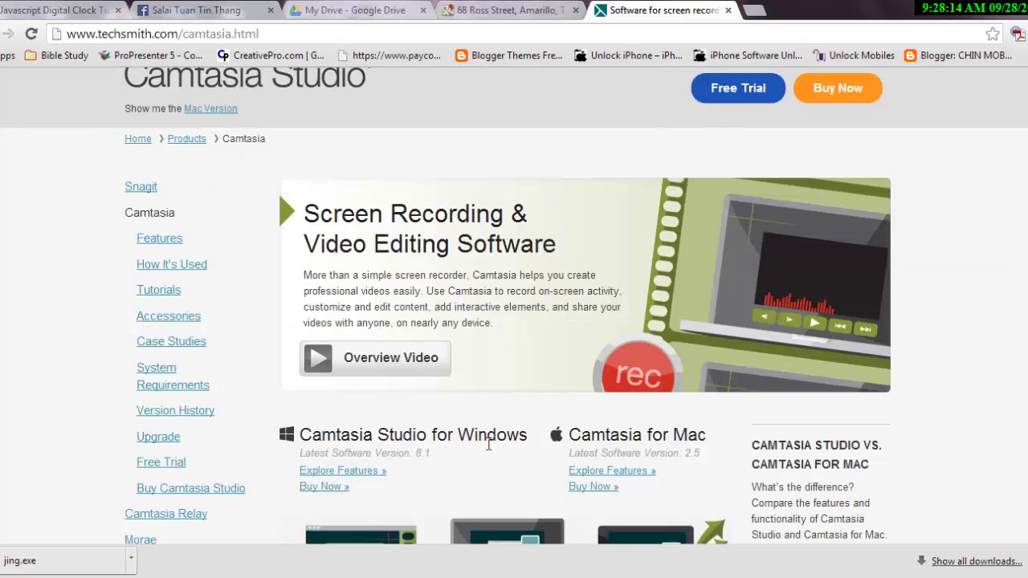
{"action": "scroll", "coordinate": [665, 418], "scroll_direction": "down", "scroll_amount": 1}
{"action": "scroll", "coordinate": [666, 417], "scroll_direction": "down", "scroll_amount": 4}
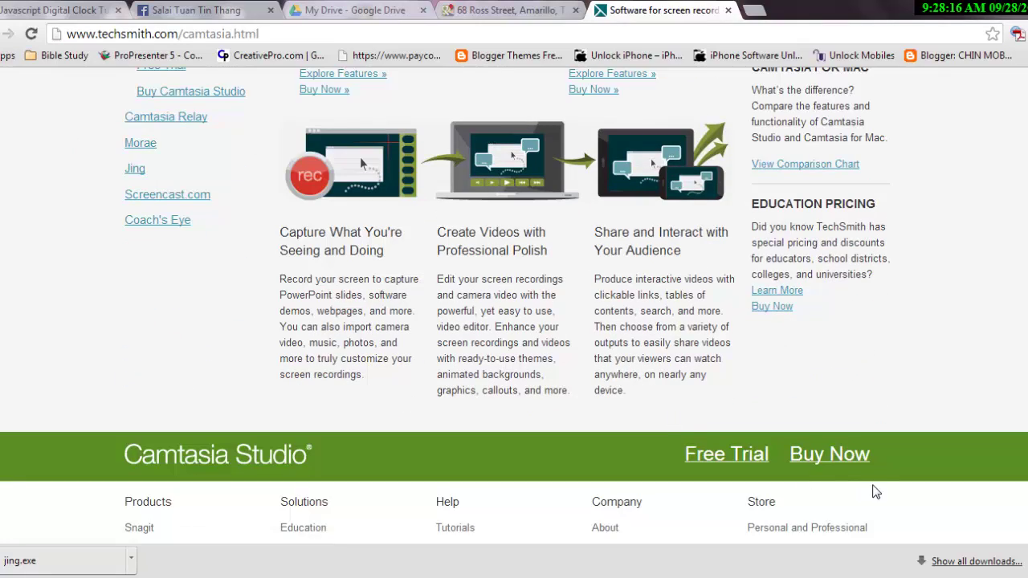
{"action": "left_click", "coordinate": [836, 465]}
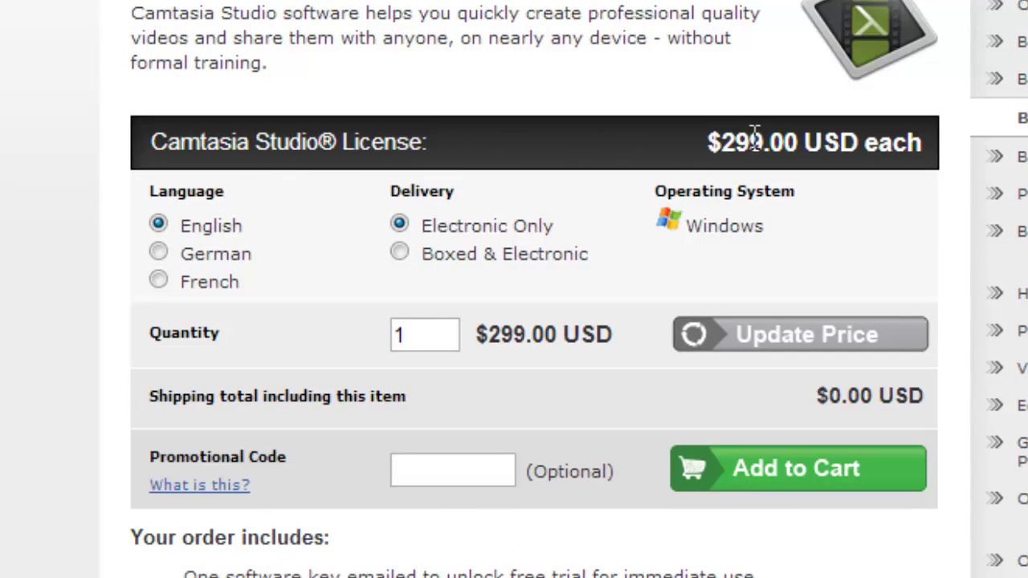
Highlight the $299.00 USD price, then return to the Google Drive tab.
{"action": "left_click_drag", "start_coordinate": [693, 138], "coordinate": [401, 4]}
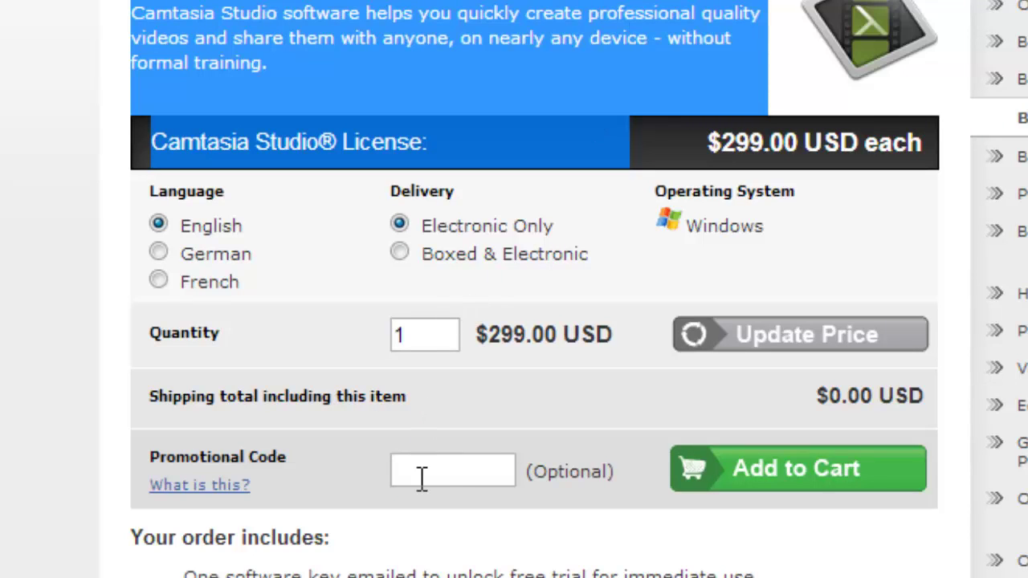
{"action": "left_click", "coordinate": [36, 325]}
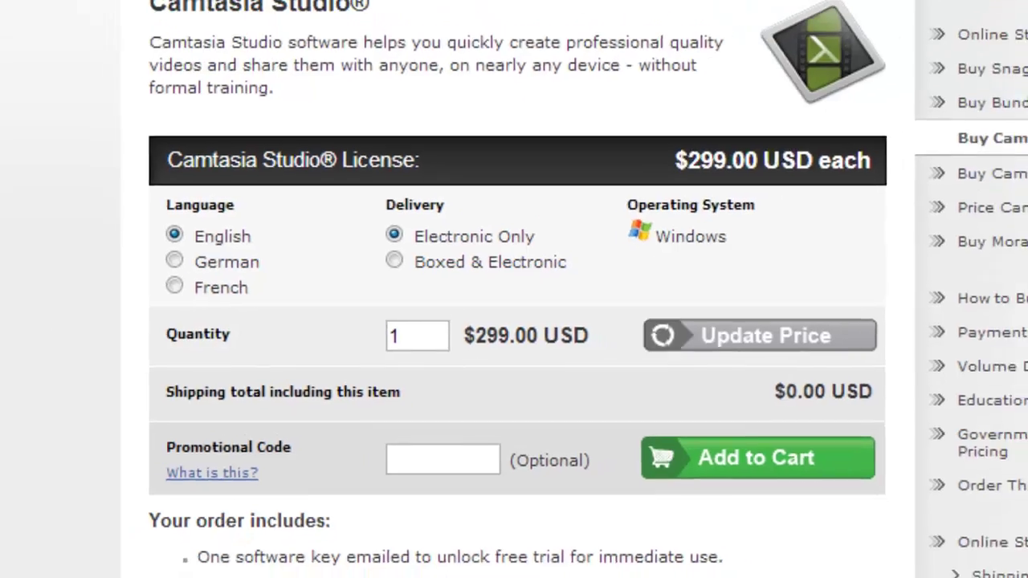
{"action": "left_click", "coordinate": [502, 35]}
{"action": "left_click", "coordinate": [324, 32]}
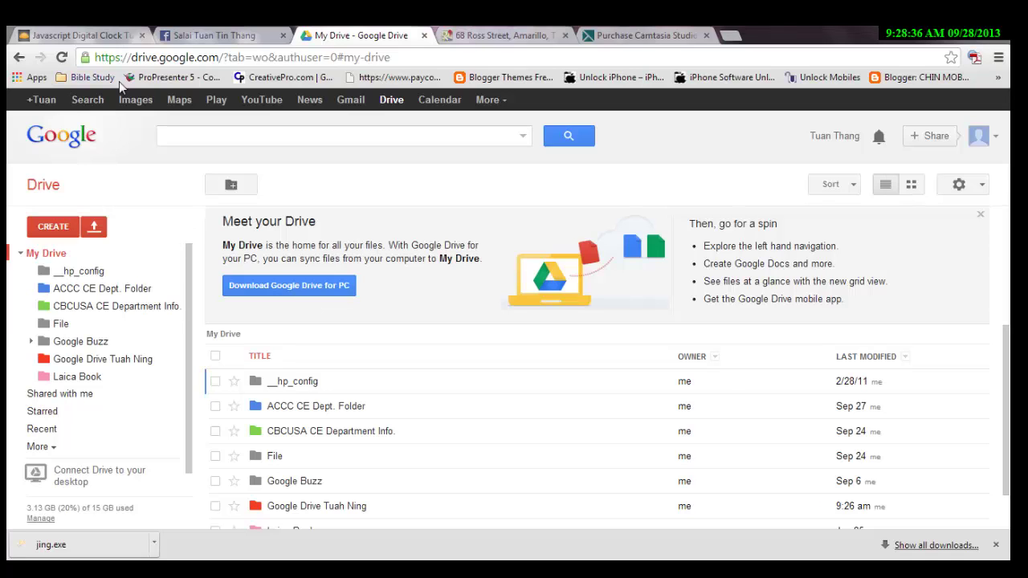
Open Drive in a new tab, dismiss Meet your Drive, and open the Google Drive Tuah Ning folder.
{"action": "left_click", "coordinate": [88, 100]}
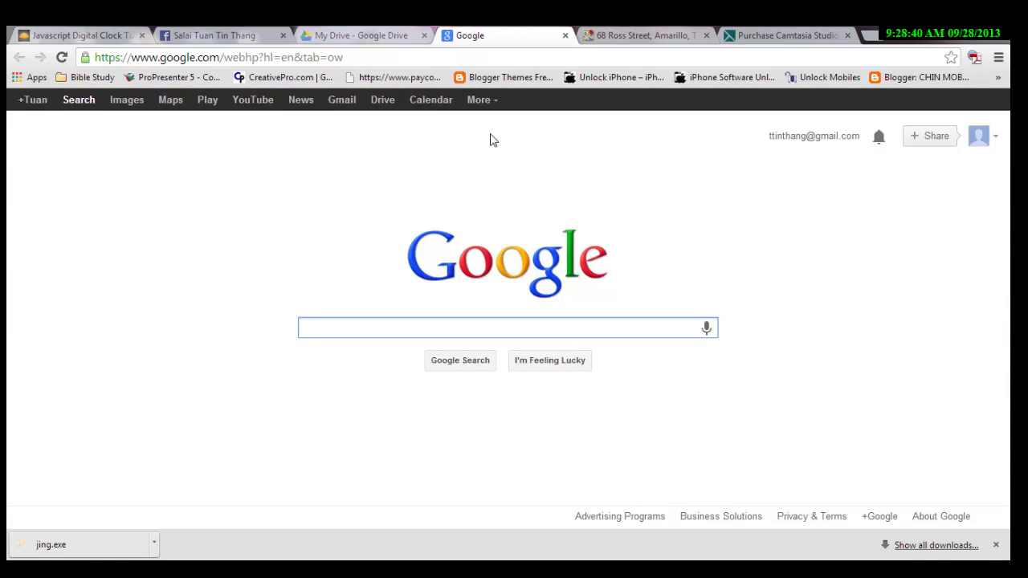
{"action": "left_click", "coordinate": [384, 106]}
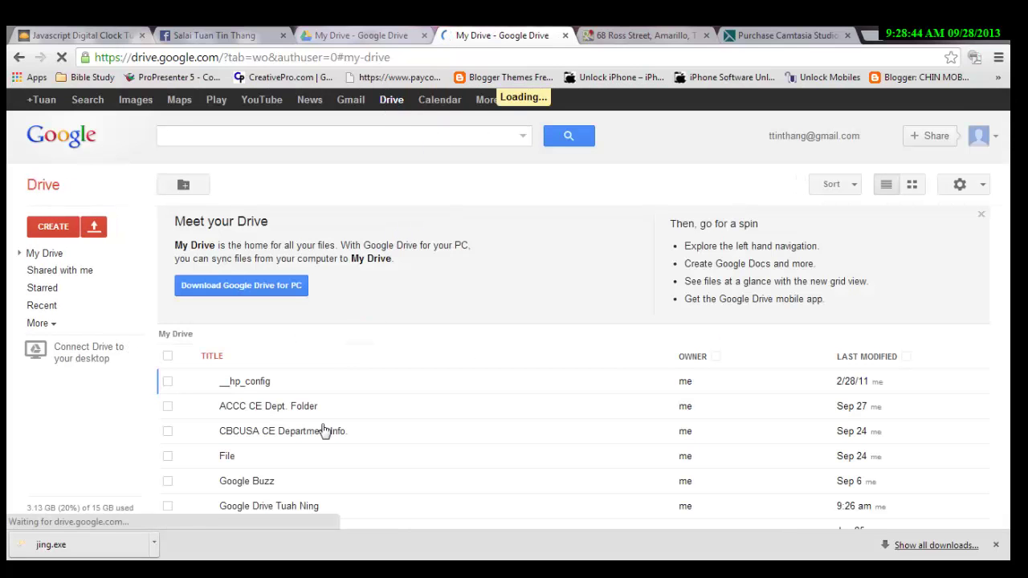
{"action": "scroll", "coordinate": [253, 453], "scroll_direction": "down", "scroll_amount": 1}
{"action": "scroll", "coordinate": [257, 446], "scroll_direction": "up", "scroll_amount": 1}
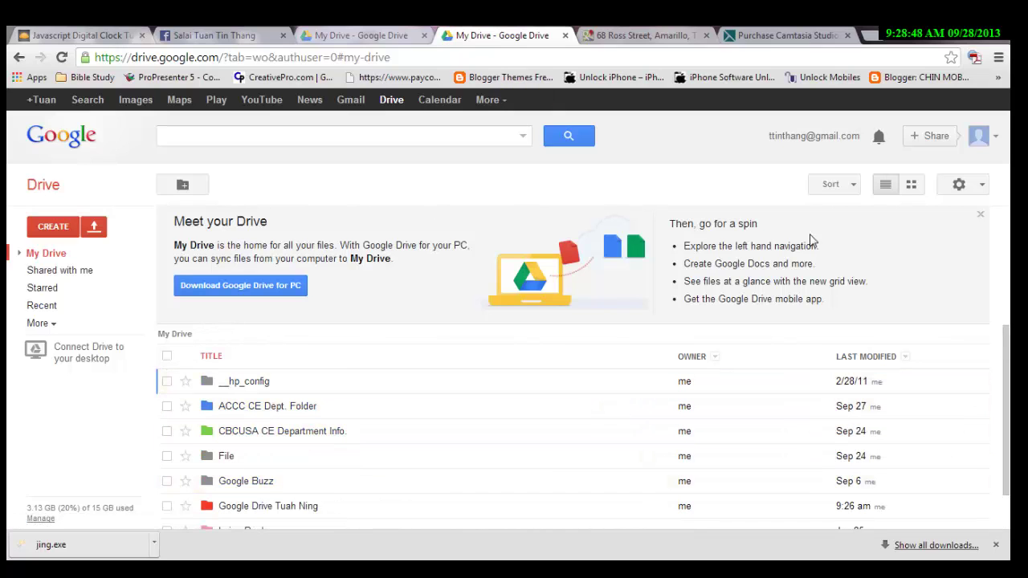
{"action": "left_click", "coordinate": [981, 217]}
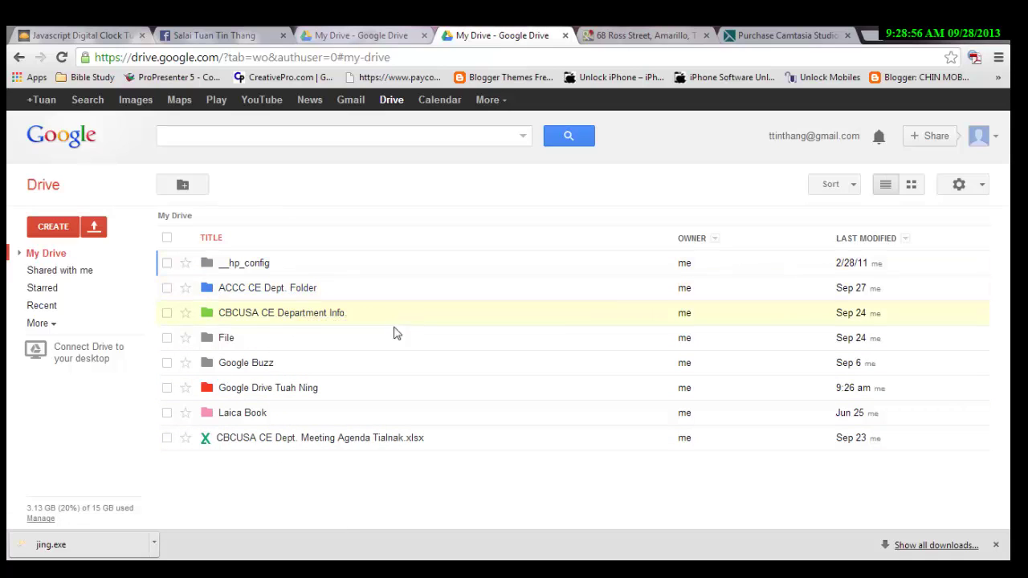
{"action": "left_click", "coordinate": [248, 389]}
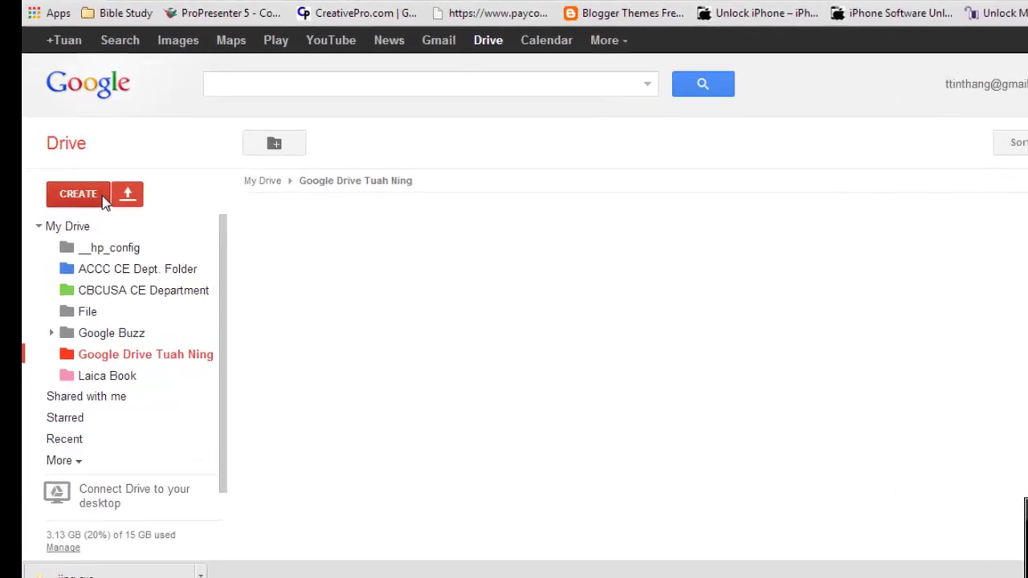
Create a new blank spreadsheet from the CREATE menu in the Google Drive Tuah Ning folder.
{"action": "left_click", "coordinate": [102, 198]}
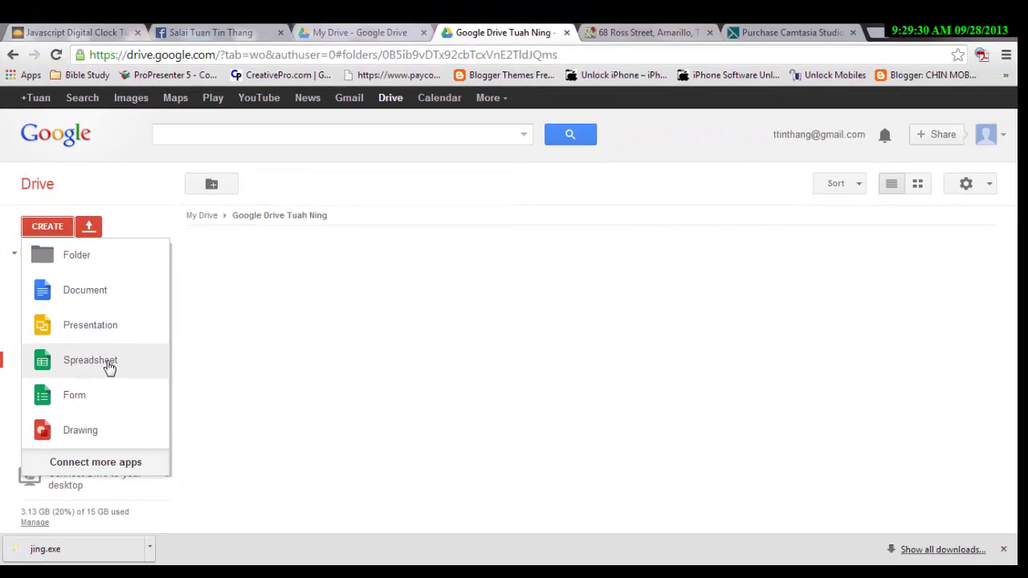
{"action": "left_click", "coordinate": [109, 362]}
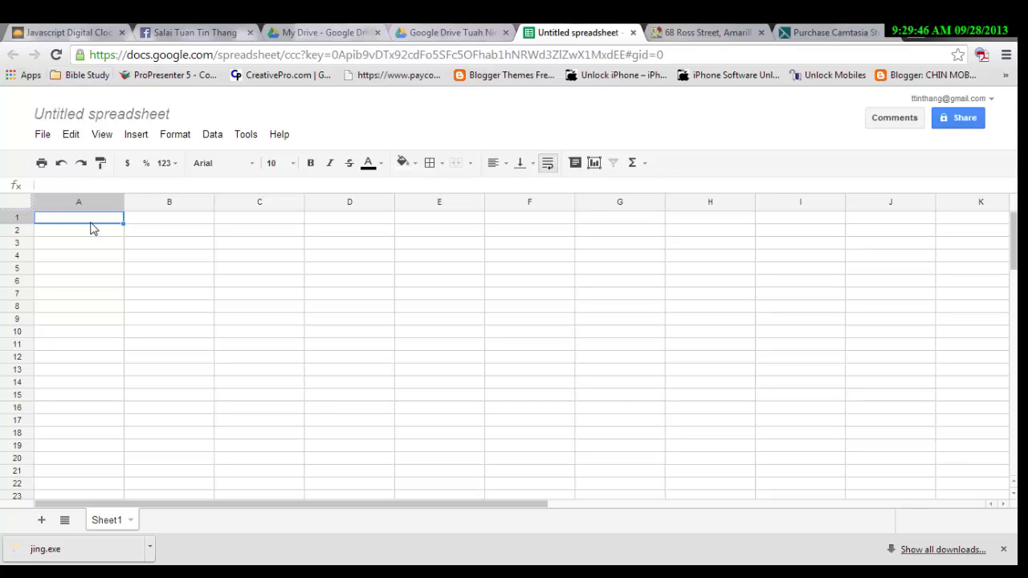
Make row 1 taller, drag column A narrower, and widen column B.
{"action": "left_click", "coordinate": [177, 218]}
{"action": "left_click", "coordinate": [100, 221]}
{"action": "left_click_drag", "start_coordinate": [20, 222], "coordinate": [20, 253]}
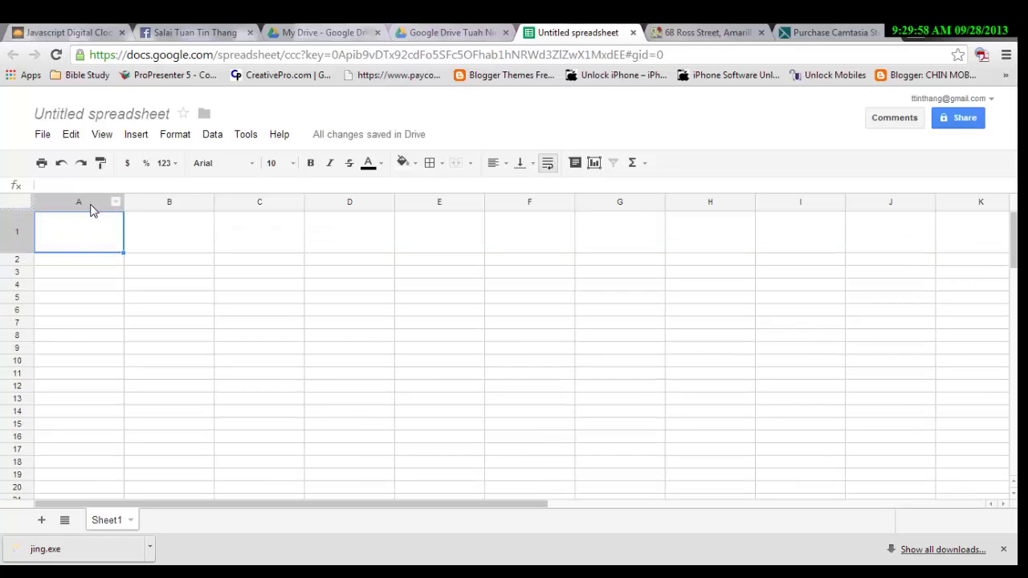
{"action": "left_click_drag", "start_coordinate": [122, 203], "coordinate": [50, 206]}
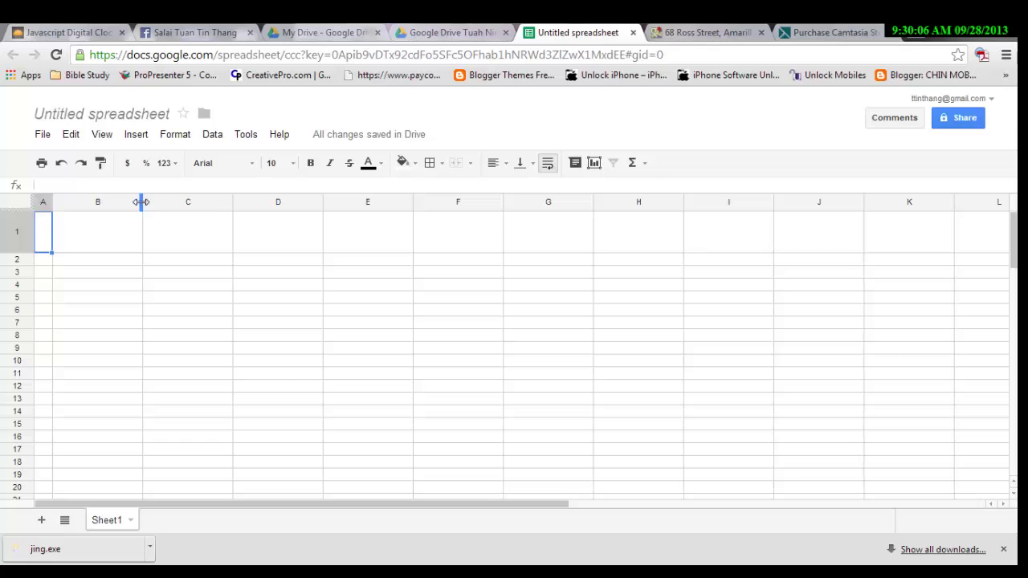
{"action": "left_click_drag", "start_coordinate": [142, 202], "coordinate": [182, 202]}
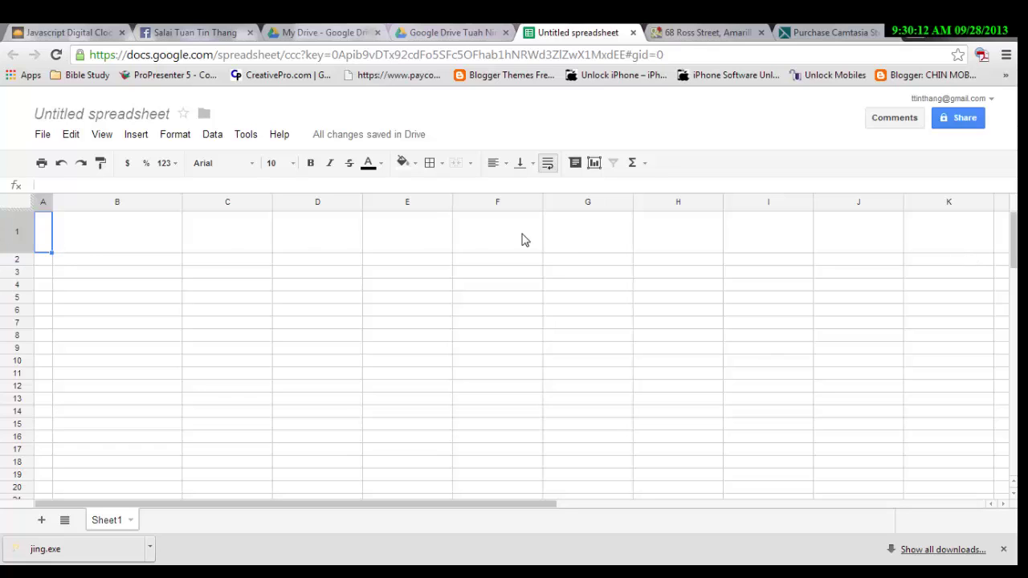
{"action": "left_click", "coordinate": [132, 241]}
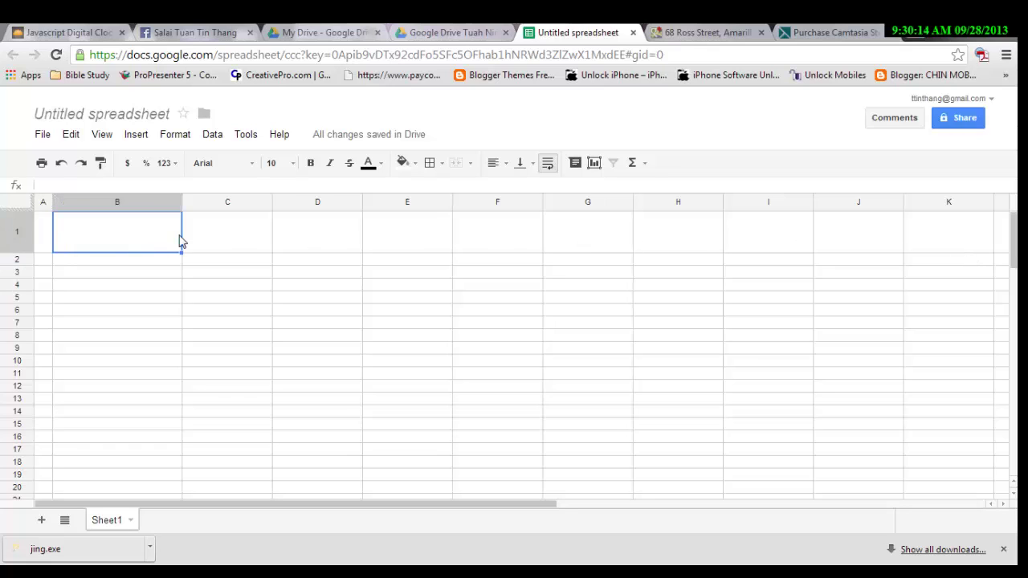
{"action": "left_click", "coordinate": [344, 243]}
{"action": "left_click", "coordinate": [85, 247]}
{"action": "left_click", "coordinate": [43, 227]}
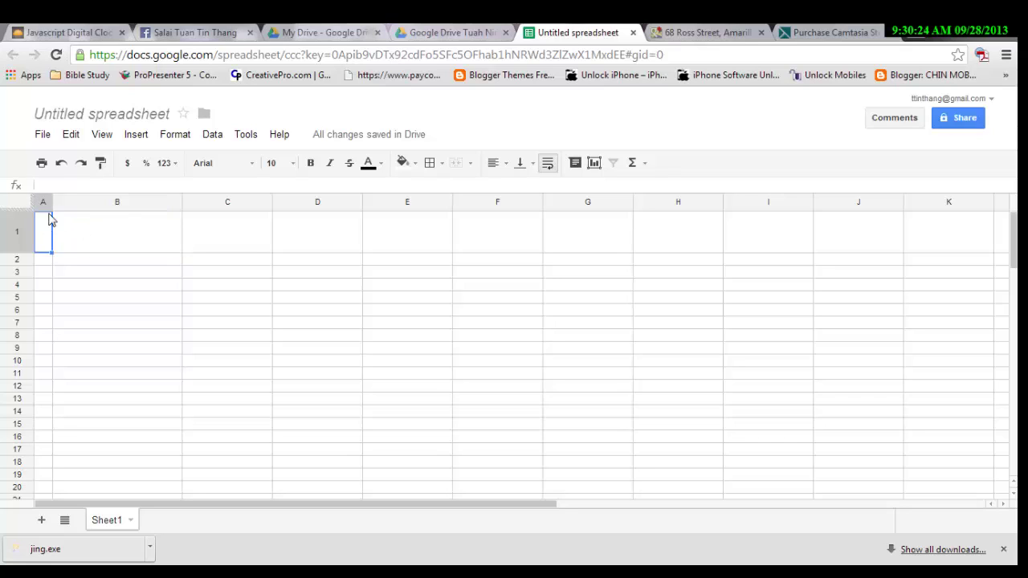
Type 'Hakha KhuaHlun' into cell A1, correcting typos along the way.
{"action": "left_click", "coordinate": [61, 186]}
{"action": "type", "text": "Hakhau"}
{"action": "key", "text": "BackSpace"}
{"action": "key", "text": "BackSpace"}
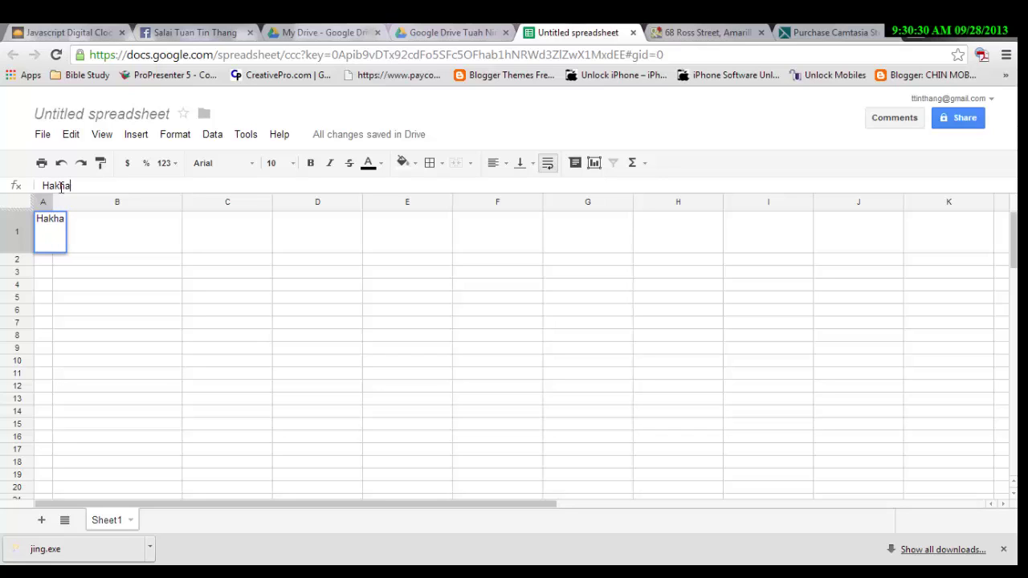
{"action": "type", "text": "a KHu"}
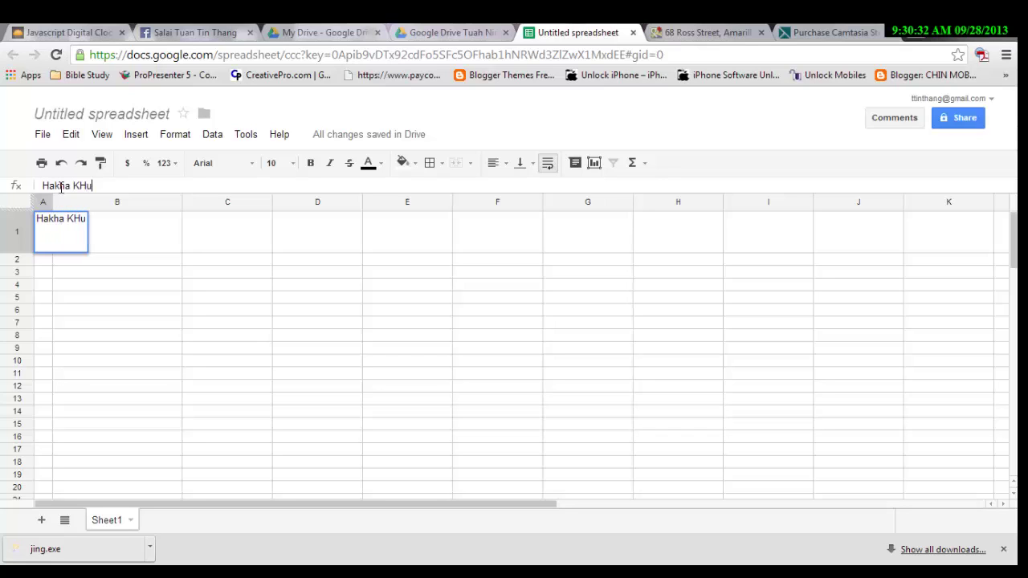
{"action": "key", "text": "BackSpace"}
{"action": "key", "text": "BackSpace"}
{"action": "type", "text": "huaHlumn"}
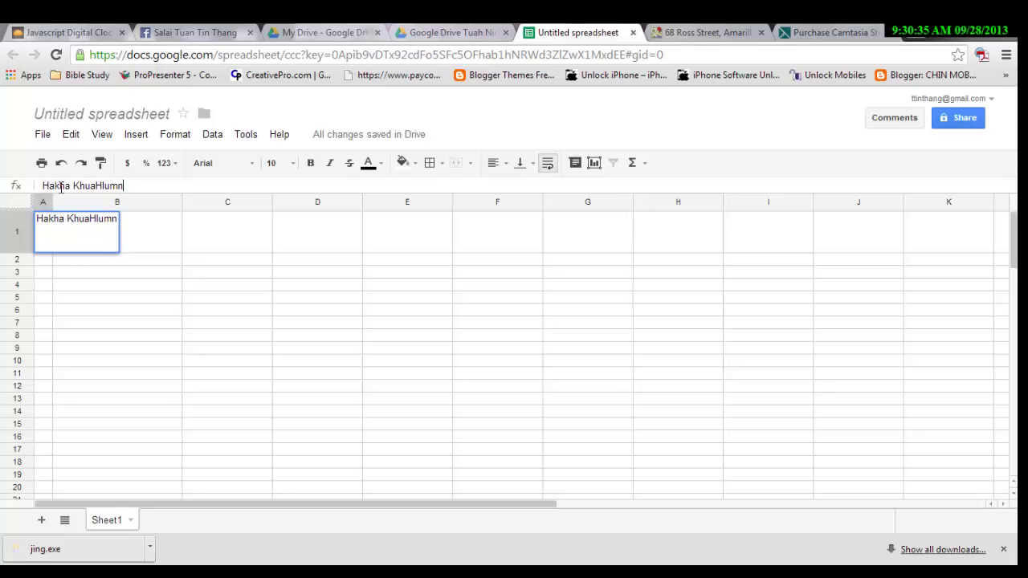
{"action": "key", "text": "BackSpace"}
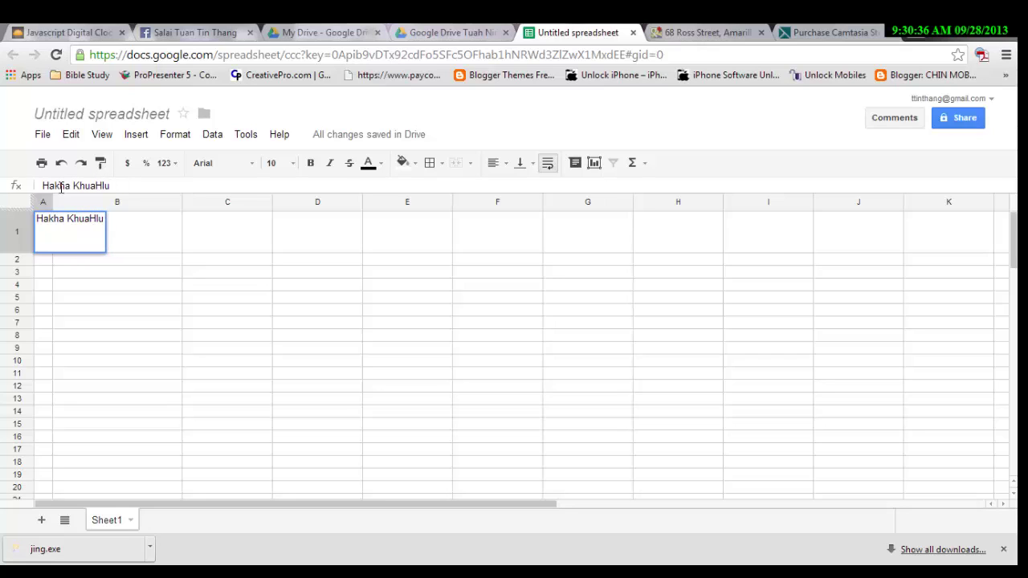
{"action": "type", "text": "n Min"}
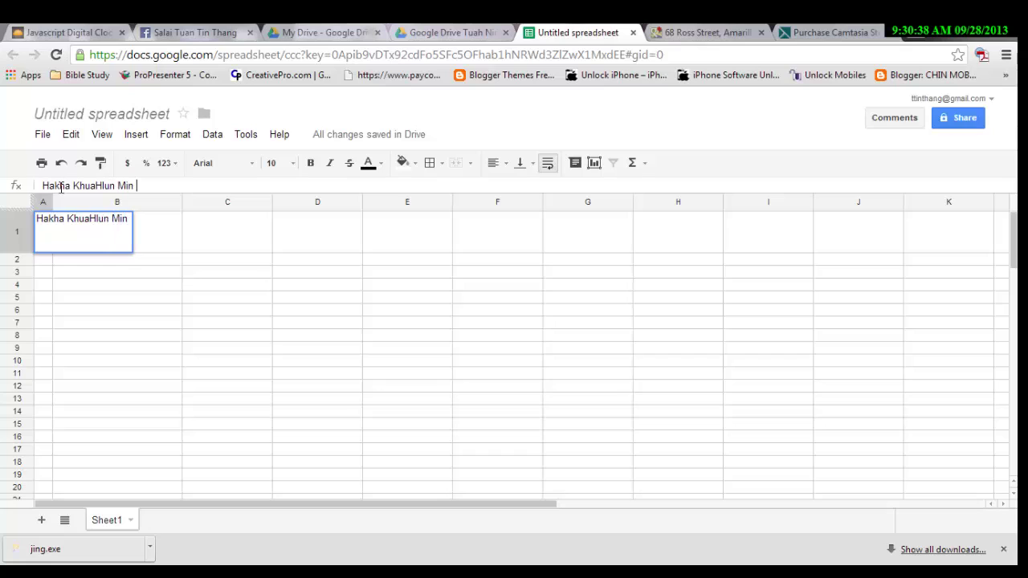
Complete the A1 title as 'USA Um Hakha KhuaHlun Min Laknak' and select its text.
{"action": "key", "text": "BackSpace"}
{"action": "key", "text": "BackSpace"}
{"action": "key", "text": "BackSpace"}
{"action": "key", "text": "BackSpace"}
{"action": "key", "text": "BackSpace"}
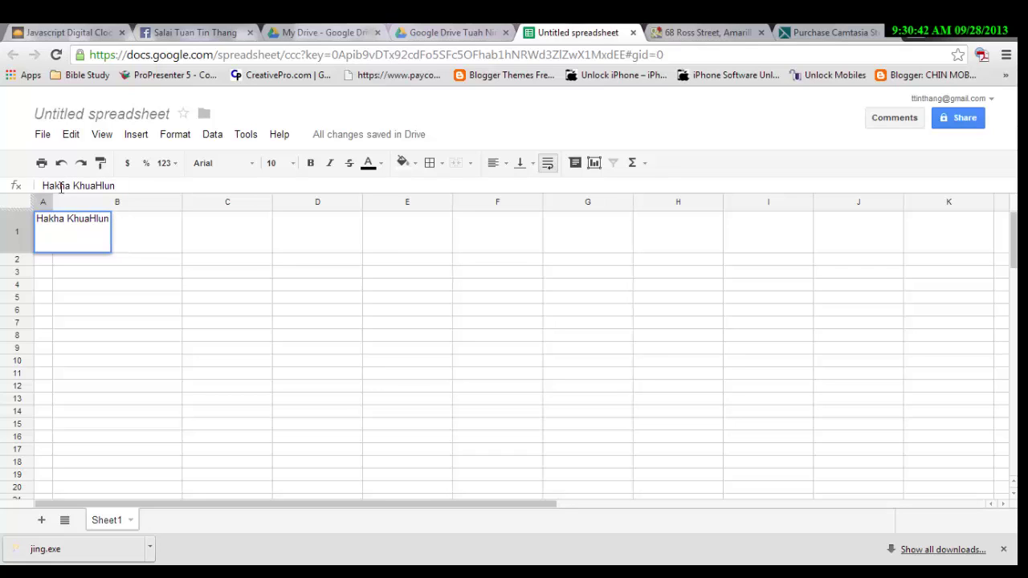
{"action": "key", "text": "Home"}
{"action": "type", "text": "USA Um"}
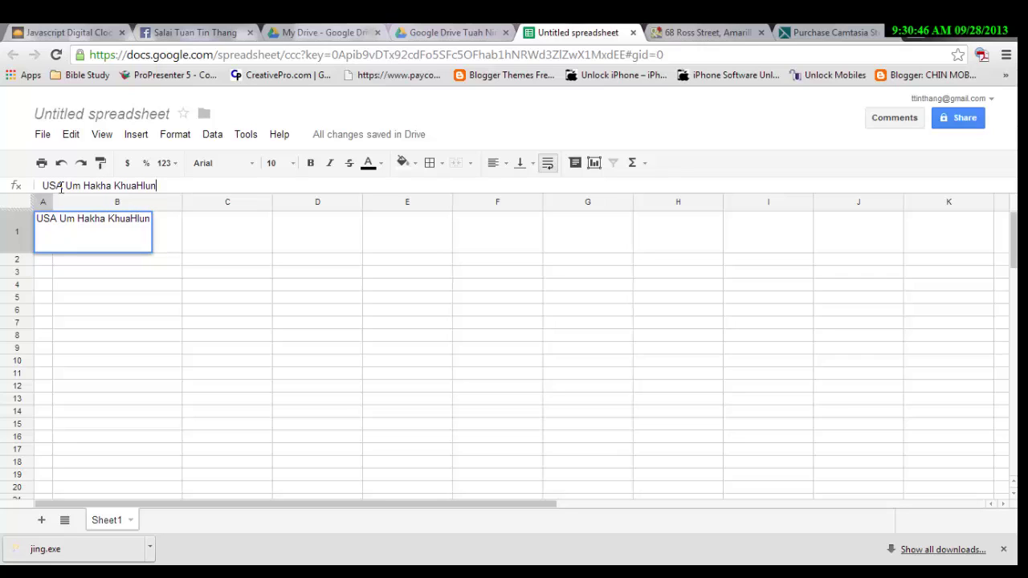
{"action": "type", "text": "Min "}
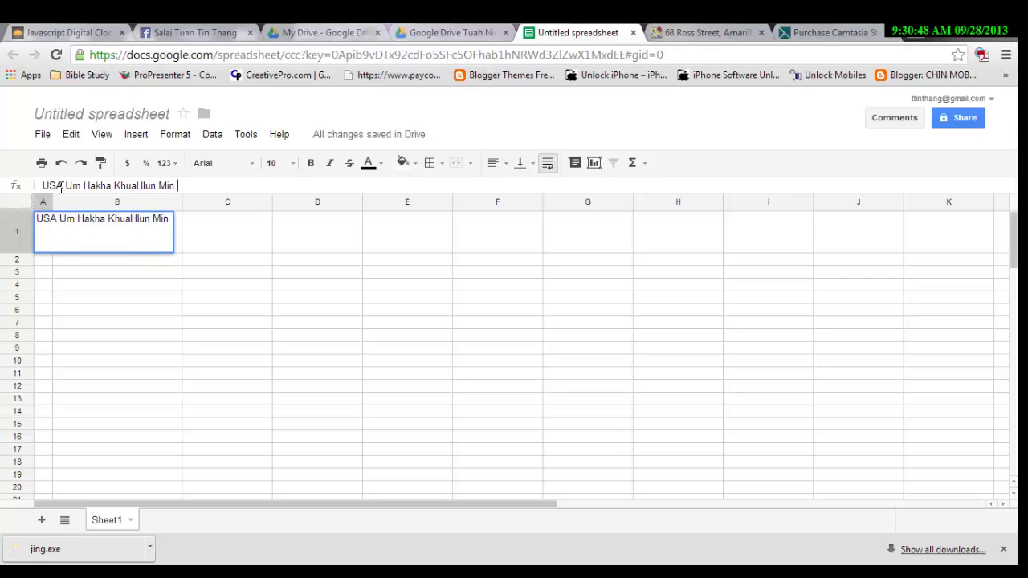
{"action": "type", "text": "Laknak"}
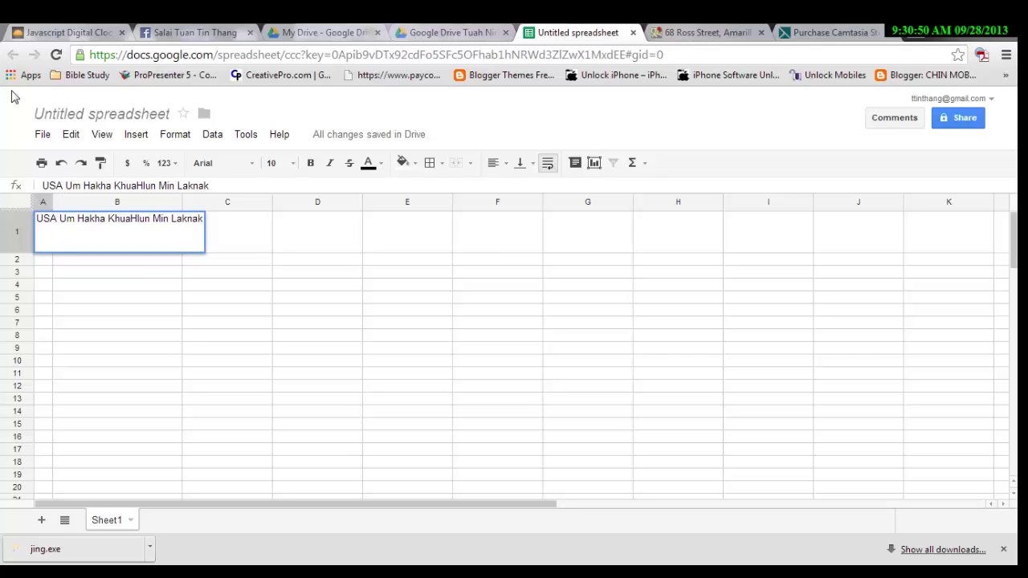
{"action": "key", "text": "ctrl+a"}
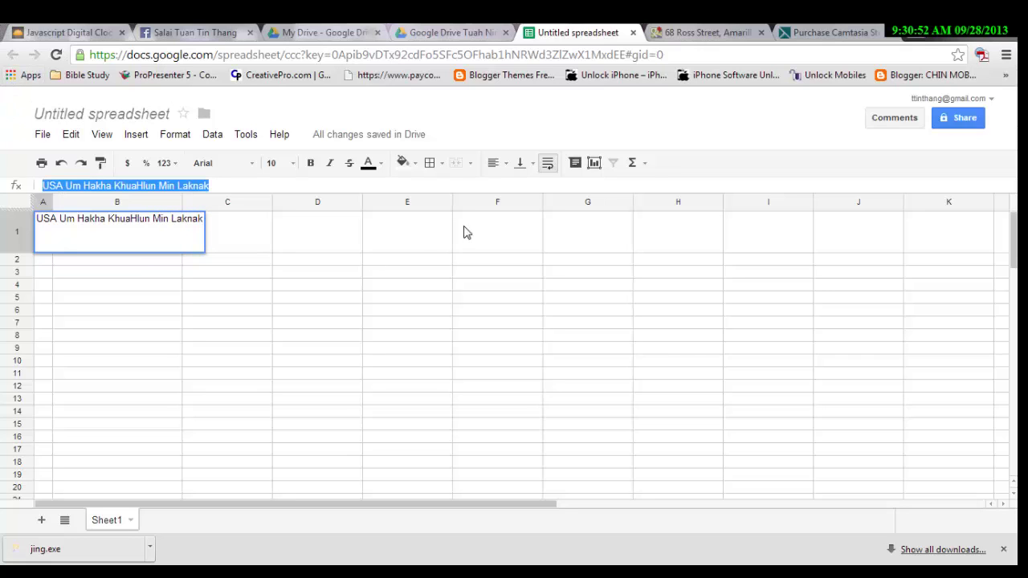
Make the A1 title text blue.
{"action": "left_click", "coordinate": [415, 167]}
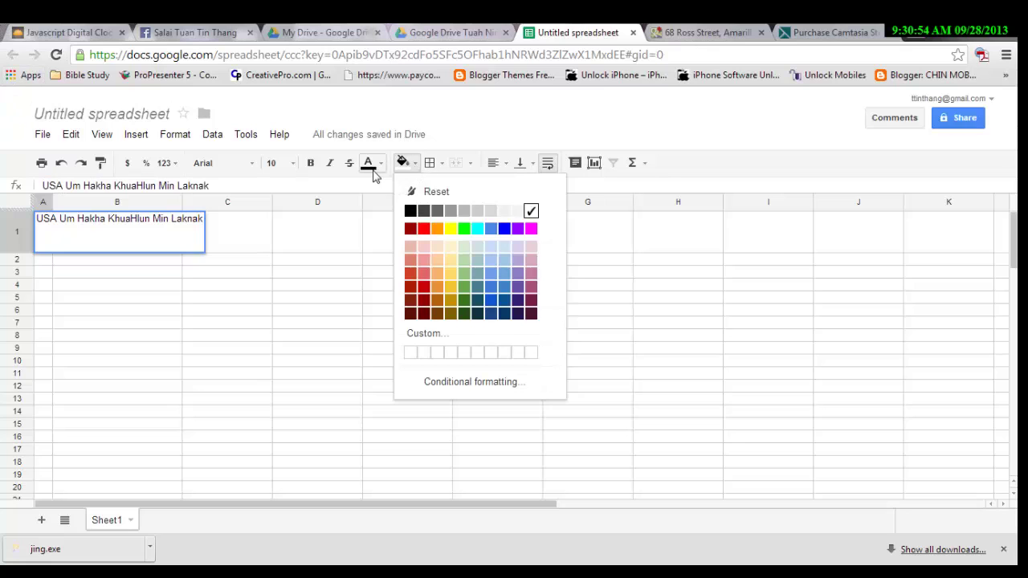
{"action": "left_click", "coordinate": [382, 165]}
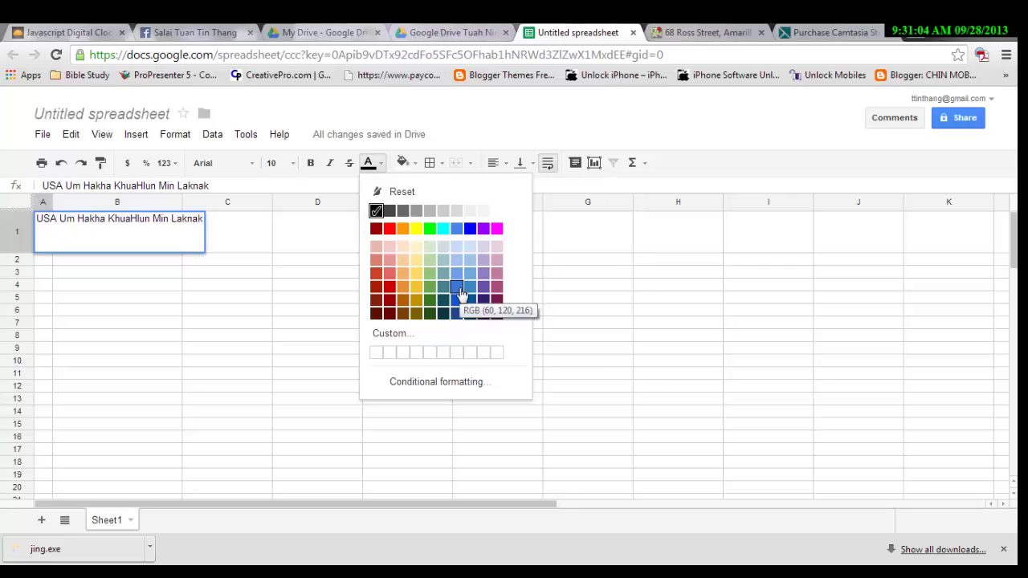
{"action": "left_click", "coordinate": [457, 287]}
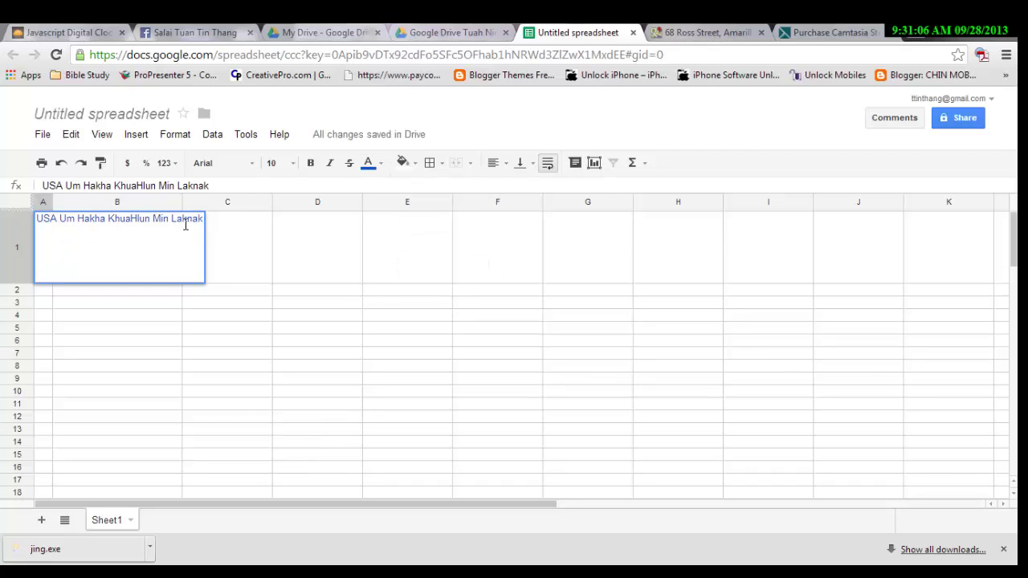
Set the A1 title to font size 24 and reselect the cell.
{"action": "left_click", "coordinate": [295, 166]}
{"action": "left_click", "coordinate": [294, 376]}
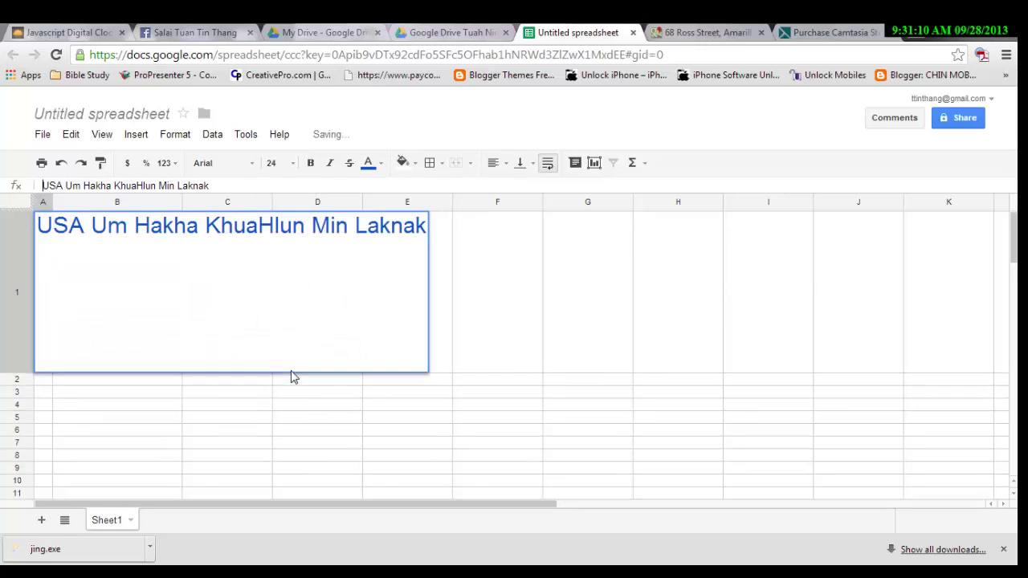
{"action": "left_click", "coordinate": [515, 319]}
{"action": "left_click", "coordinate": [45, 295]}
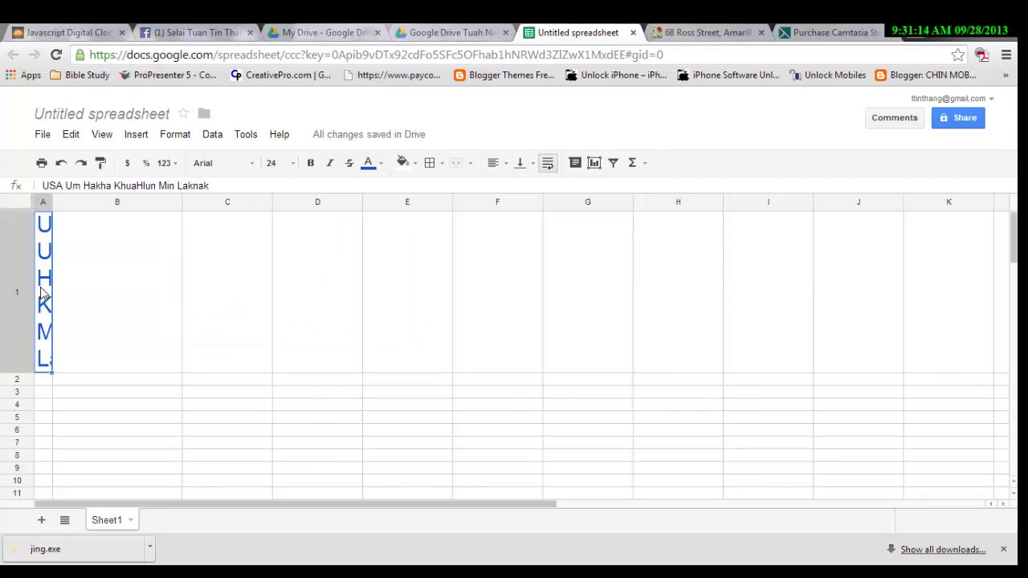
{"action": "left_click", "coordinate": [78, 289]}
{"action": "left_click", "coordinate": [49, 283]}
Turn off text wrapping for the A1 title and select A1 through K1.
{"action": "left_click", "coordinate": [549, 167]}
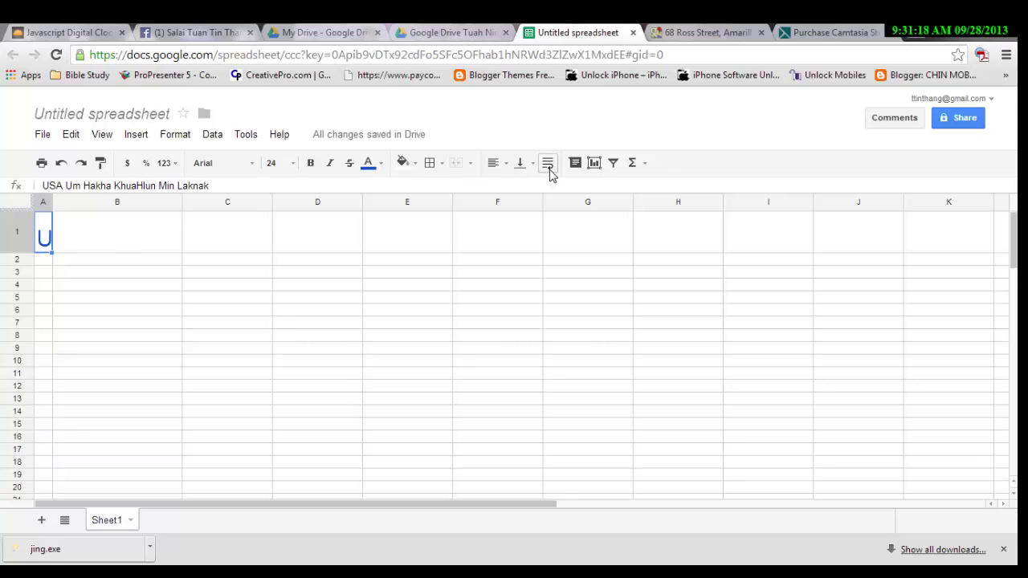
{"action": "left_click", "coordinate": [77, 236]}
{"action": "left_click", "coordinate": [51, 237]}
{"action": "left_click", "coordinate": [944, 243]}
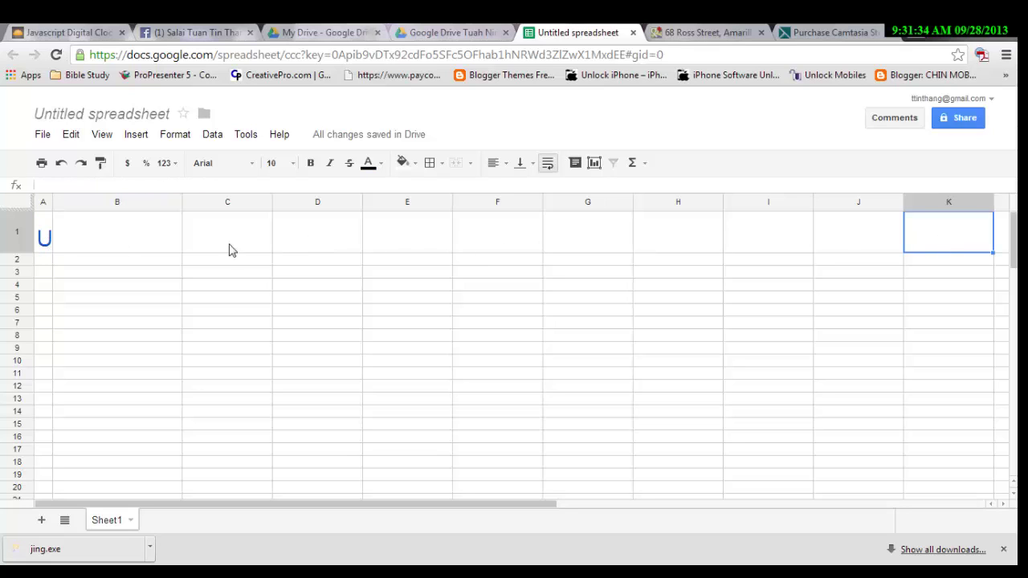
{"action": "left_click", "coordinate": [44, 238]}
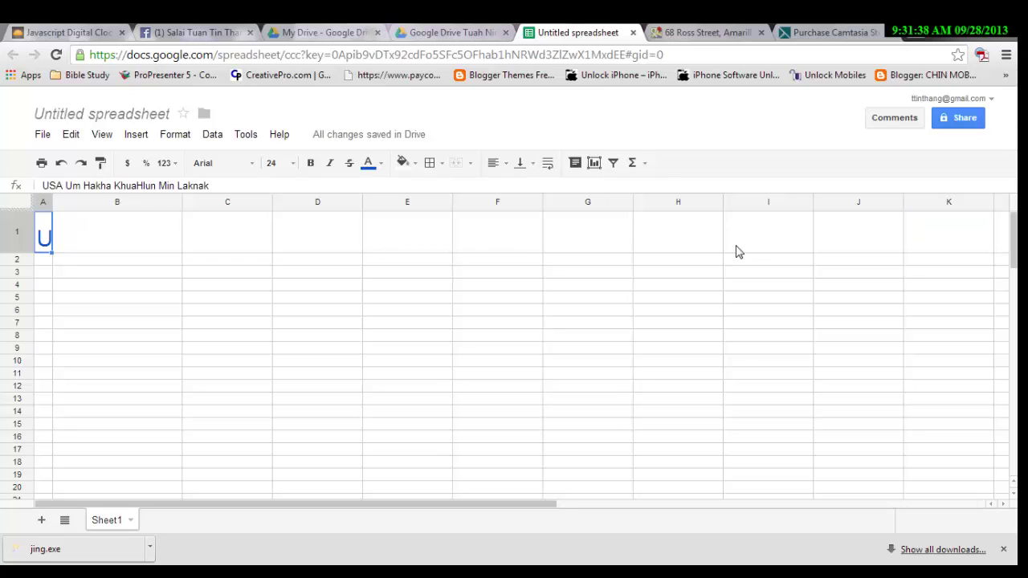
{"action": "left_click", "coordinate": [923, 243], "text": "shift"}
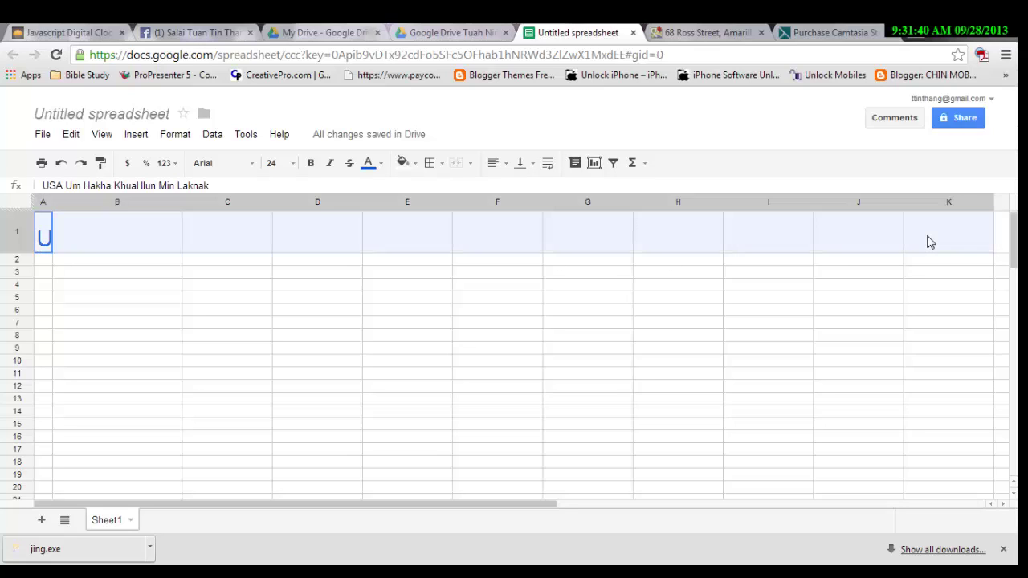
Merge A1:K1 horizontally via Format > Merge cells so the blue title shows in full.
{"action": "left_click", "coordinate": [132, 137]}
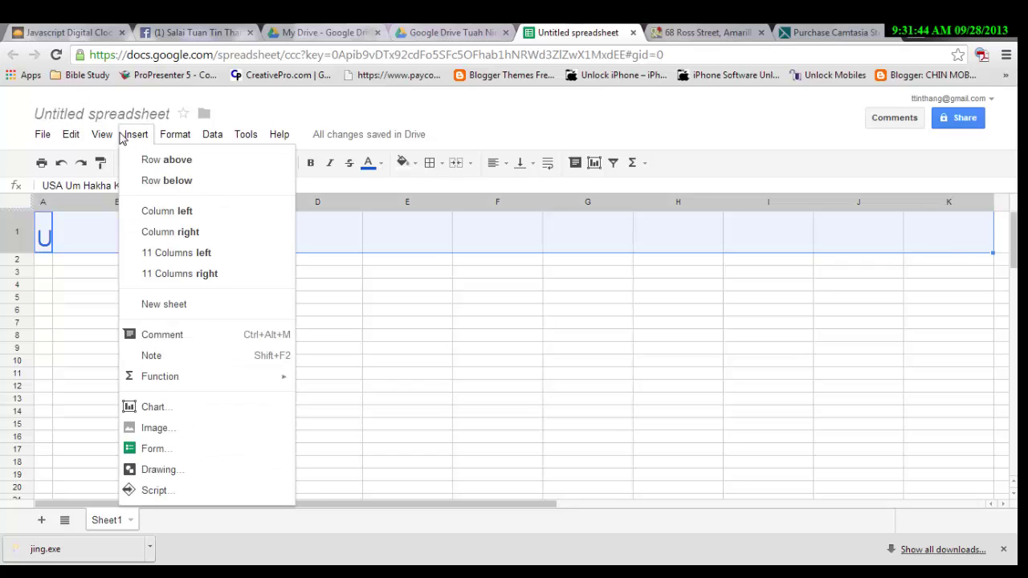
{"action": "left_click", "coordinate": [109, 137]}
{"action": "mouse_move", "coordinate": [174, 142]}
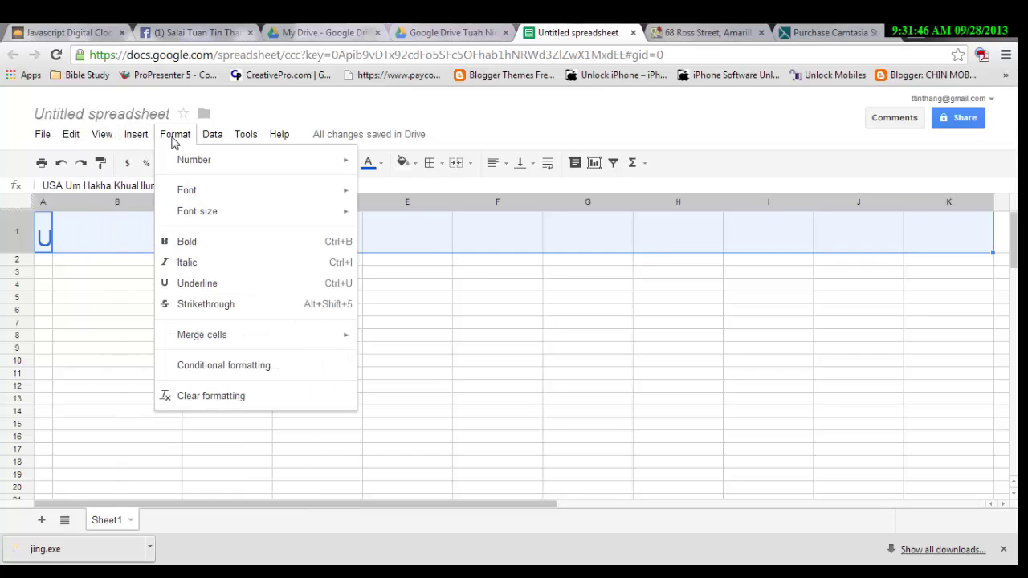
{"action": "mouse_move", "coordinate": [247, 341]}
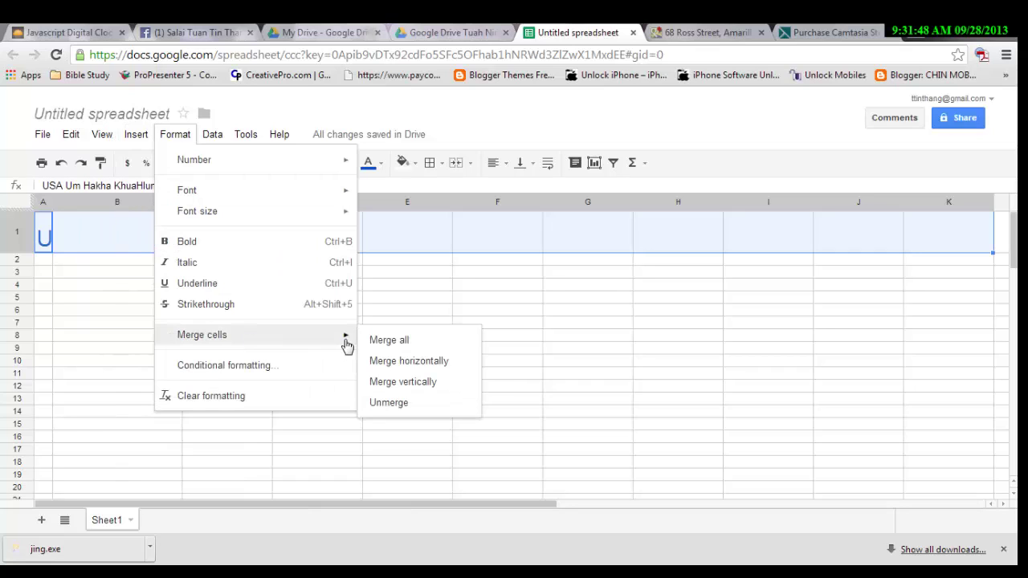
{"action": "left_click", "coordinate": [440, 369]}
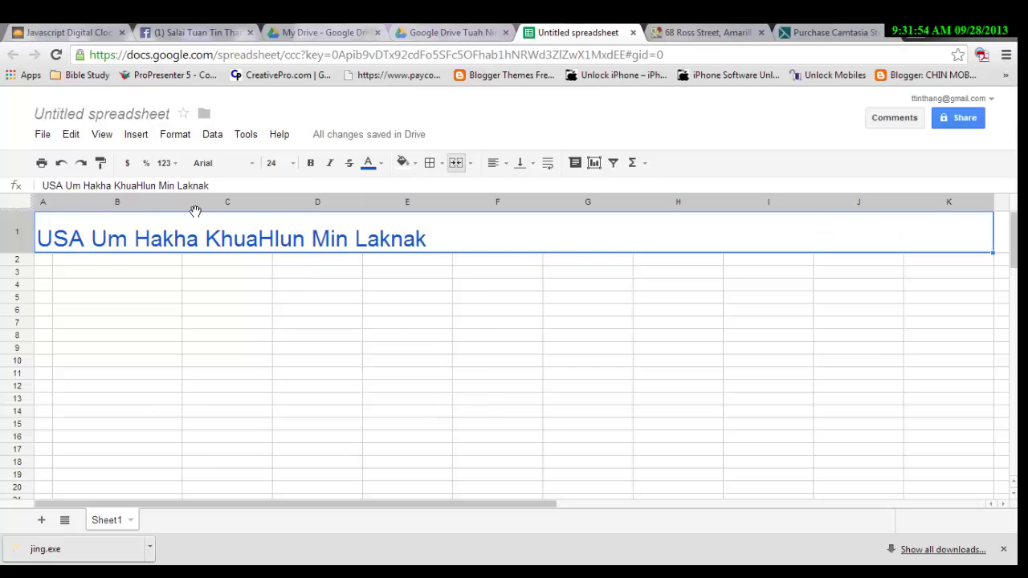
{"action": "left_click", "coordinate": [85, 263]}
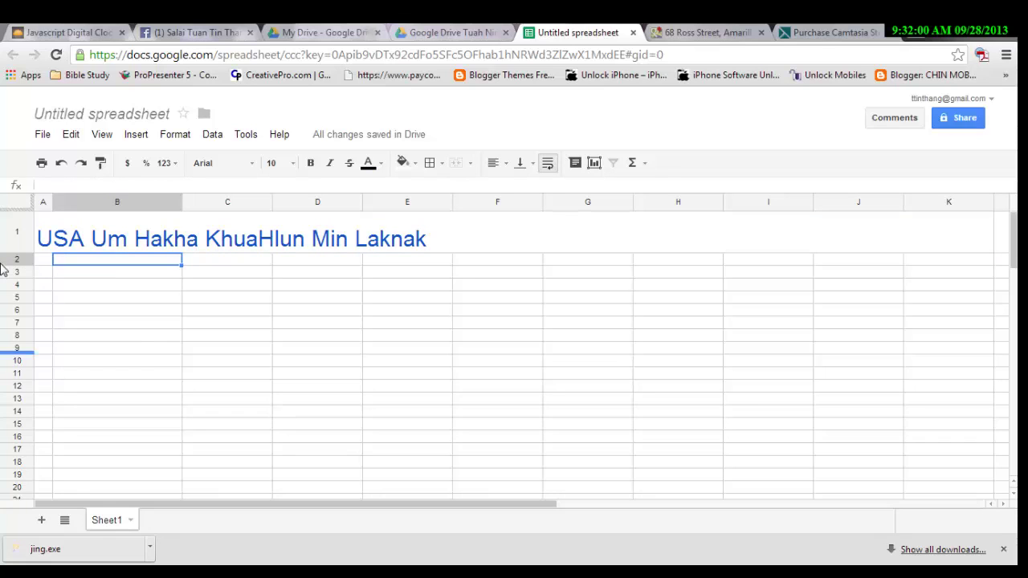
{"action": "left_click", "coordinate": [697, 249]}
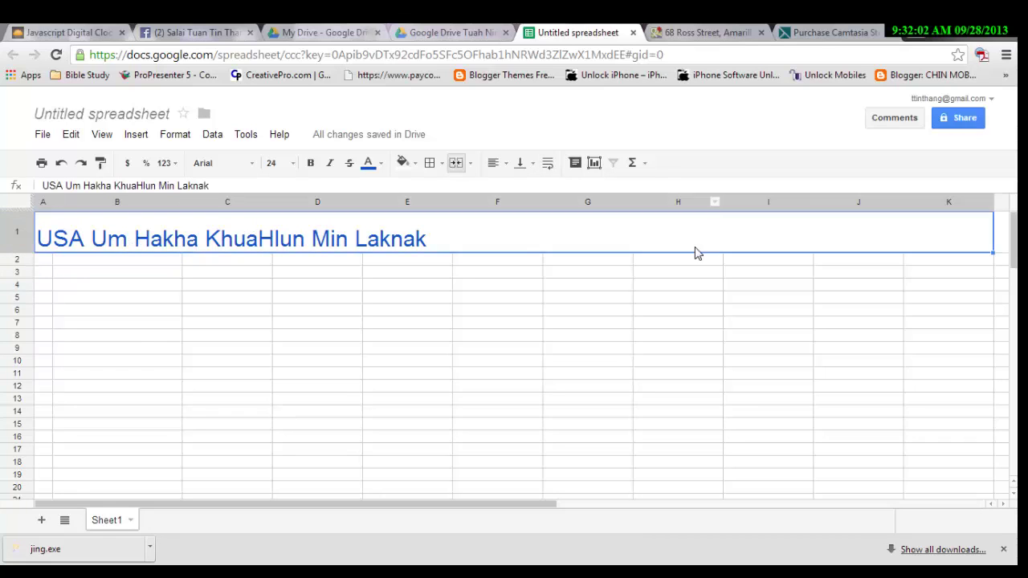
Give the merged title row a light peach fill, replacing a first-tried light green.
{"action": "left_click", "coordinate": [407, 163]}
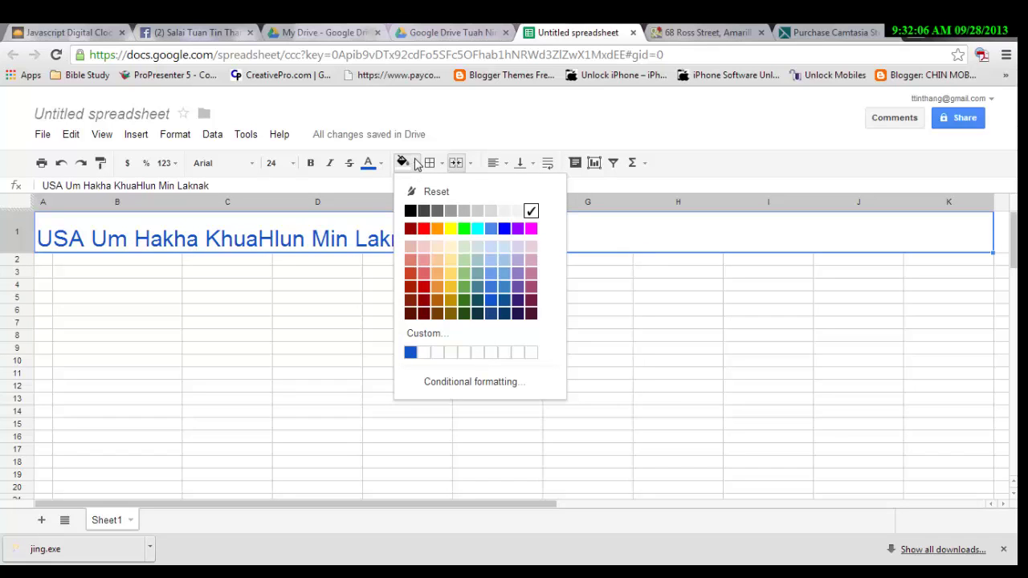
{"action": "left_click", "coordinate": [465, 275]}
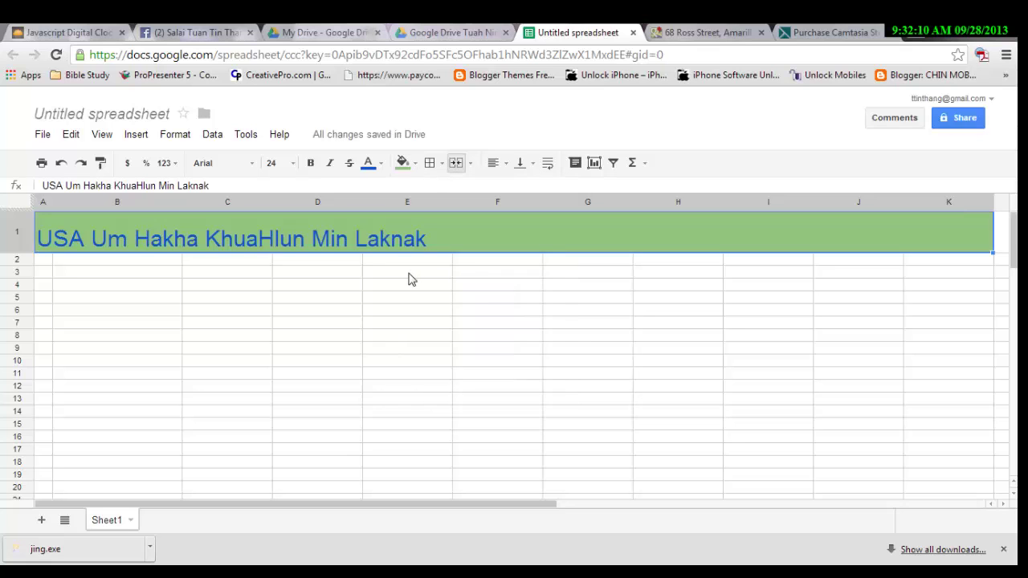
{"action": "left_click", "coordinate": [413, 167]}
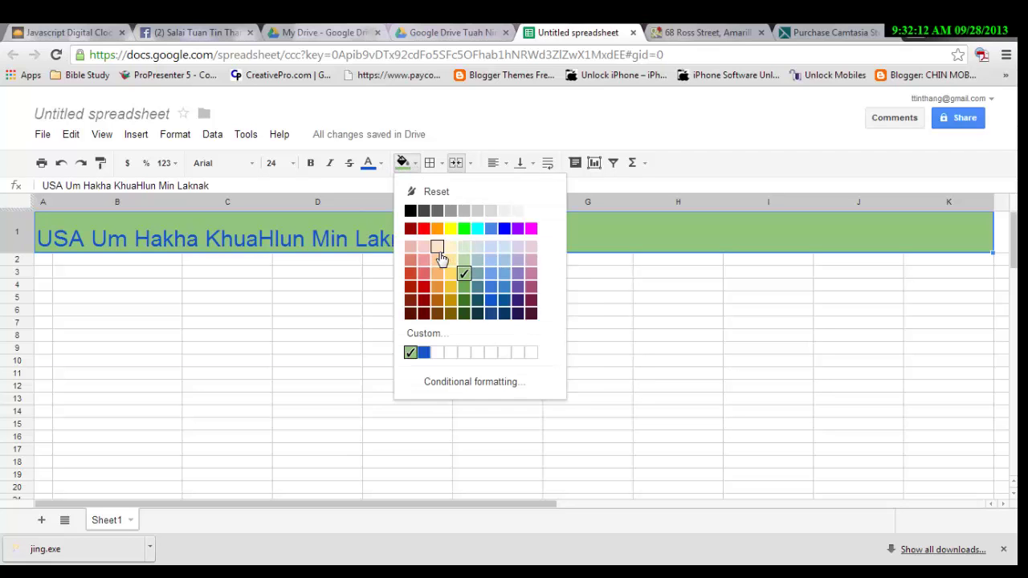
{"action": "left_click", "coordinate": [438, 248]}
{"action": "left_click", "coordinate": [392, 360]}
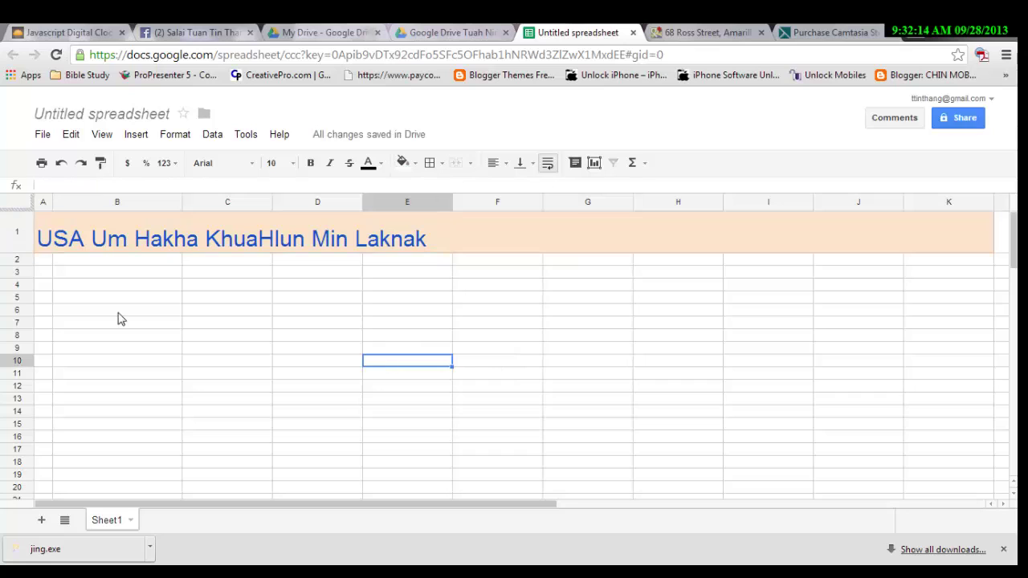
{"action": "left_click", "coordinate": [83, 261]}
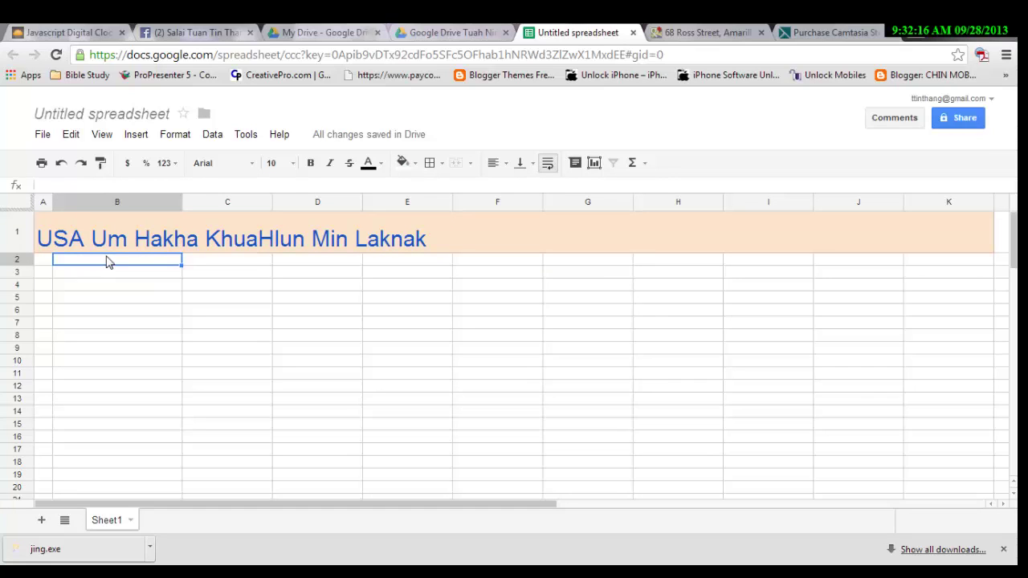
Drag row 2 taller and set the whole row to Middle vertical alignment.
{"action": "left_click_drag", "start_coordinate": [21, 265], "coordinate": [16, 275]}
{"action": "left_click", "coordinate": [13, 270]}
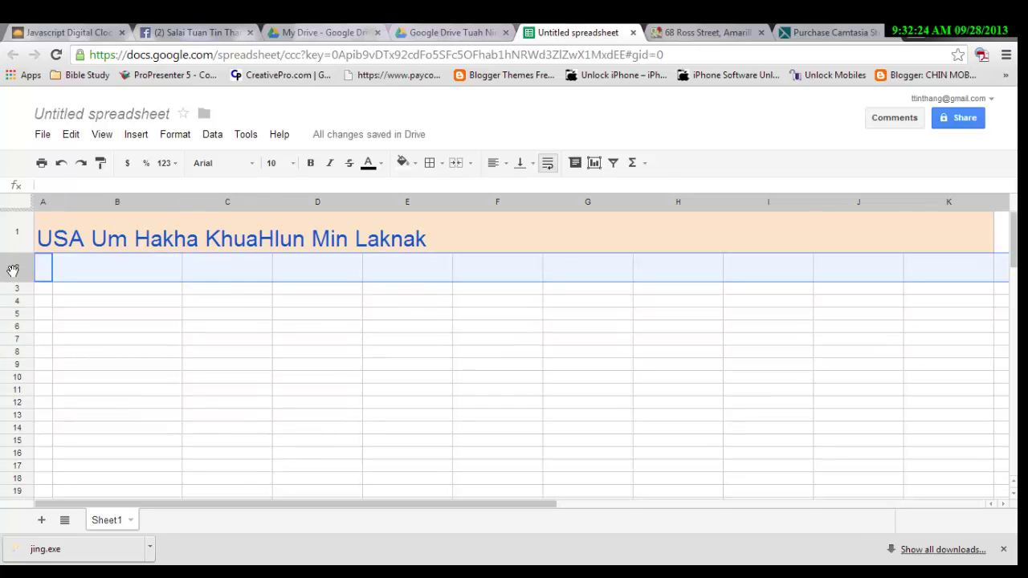
{"action": "left_click", "coordinate": [530, 165]}
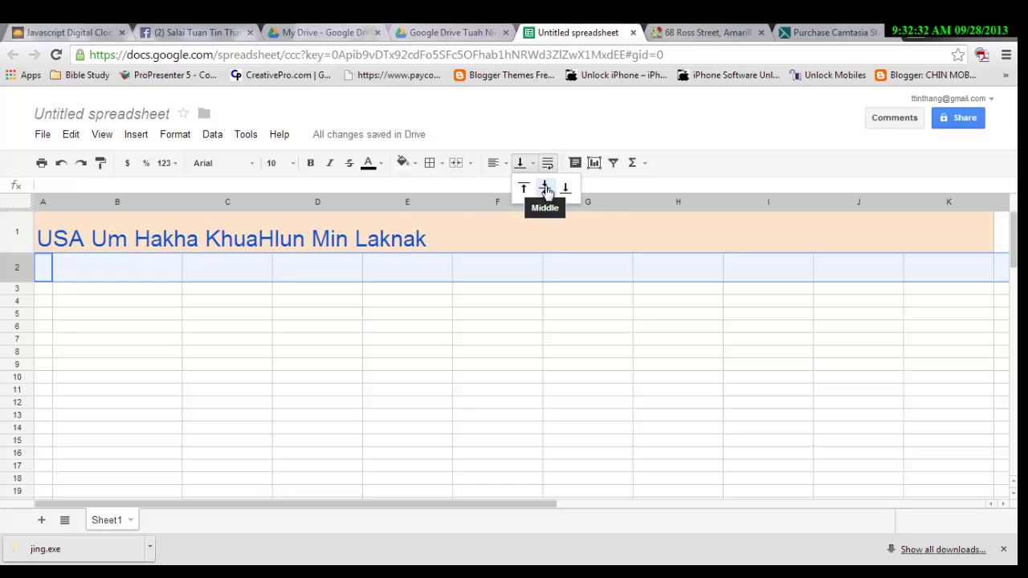
{"action": "left_click", "coordinate": [545, 190]}
{"action": "left_click", "coordinate": [106, 272]}
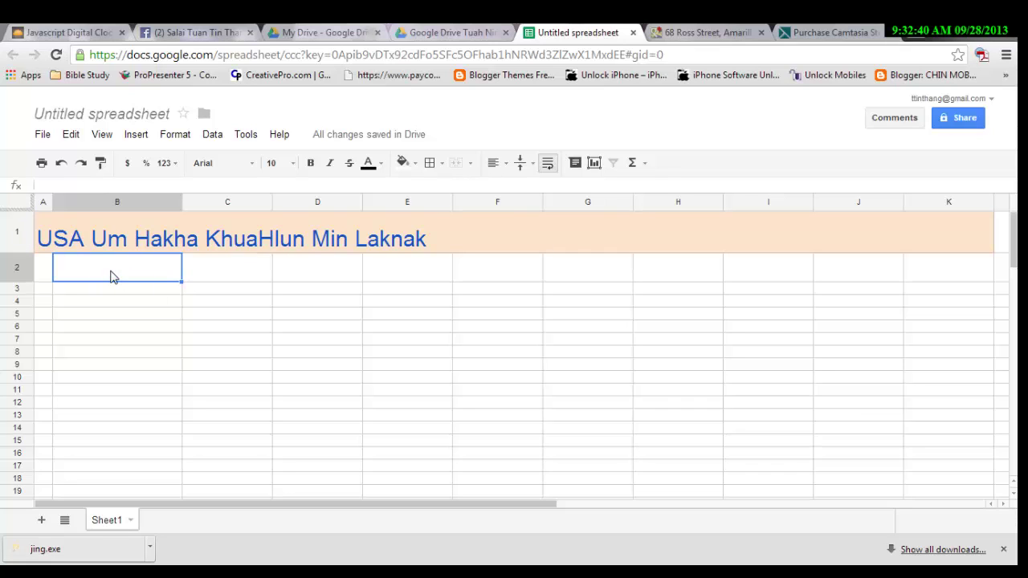
Enter the heading 'Min' in cell B2.
{"action": "type", "text": "Min"}
{"action": "key", "text": "Tab"}
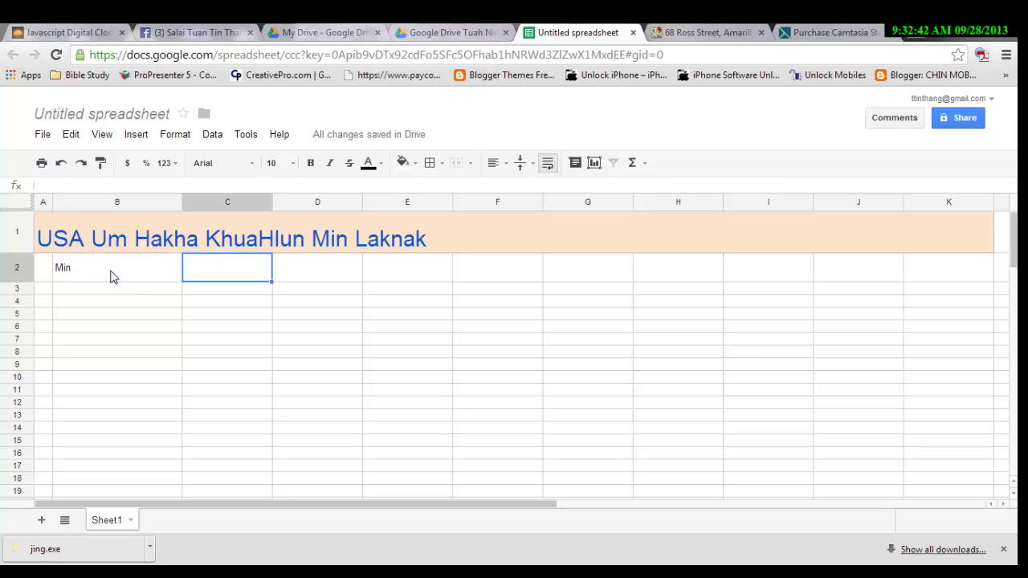
{"action": "left_click", "coordinate": [66, 277]}
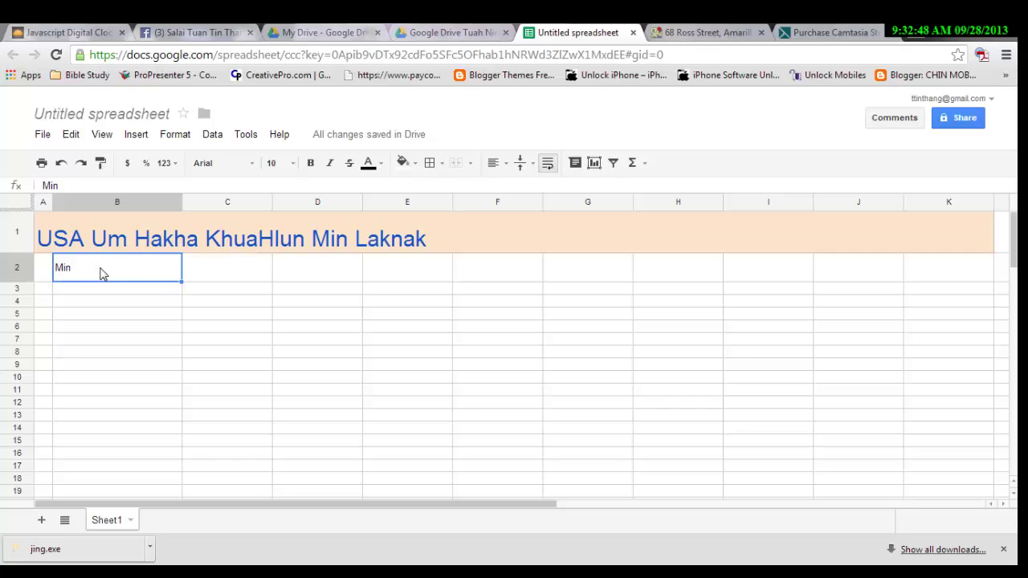
Center all of row 2 horizontally.
{"action": "left_click", "coordinate": [13, 268]}
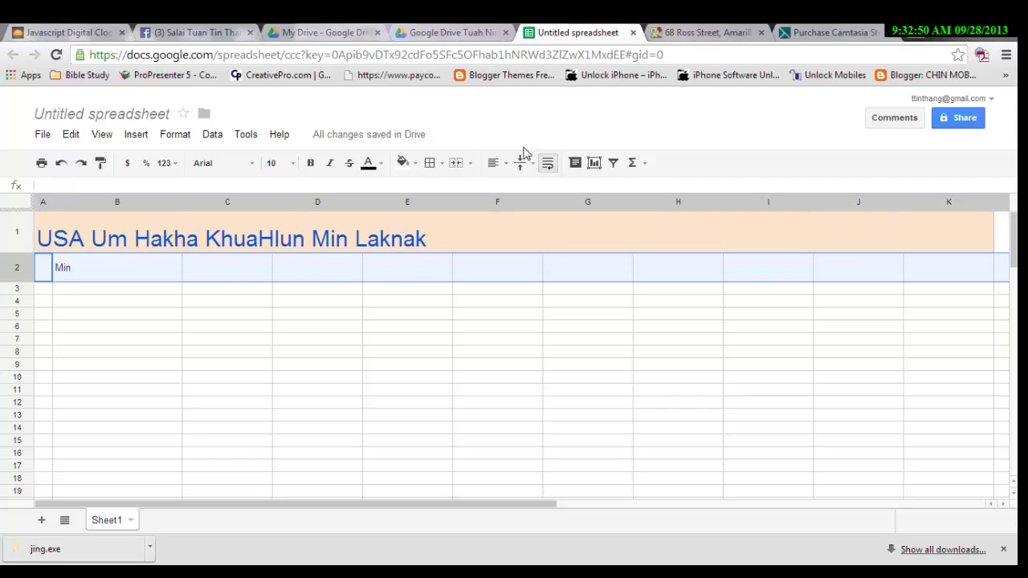
{"action": "left_click", "coordinate": [507, 170]}
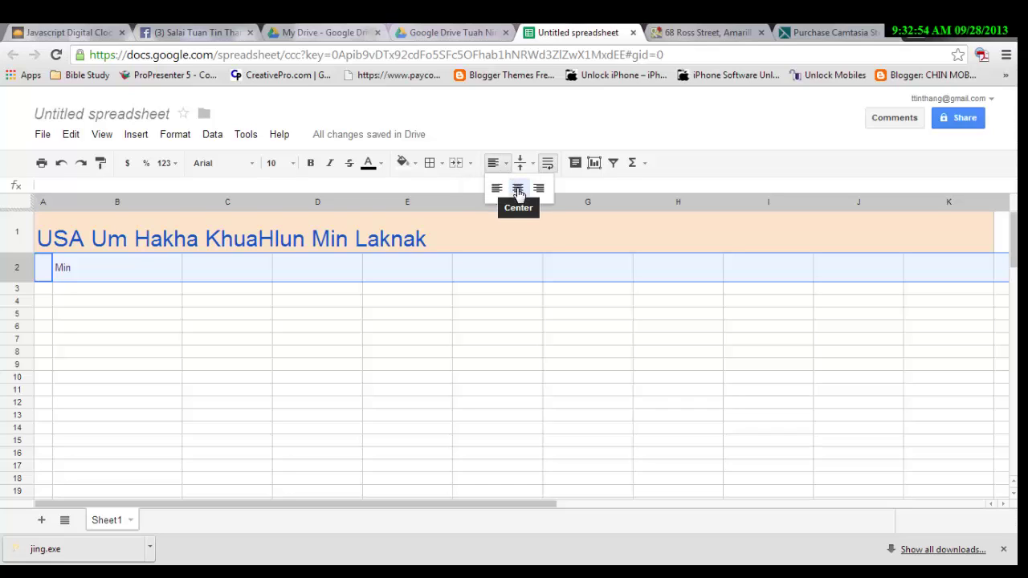
{"action": "left_click", "coordinate": [518, 190]}
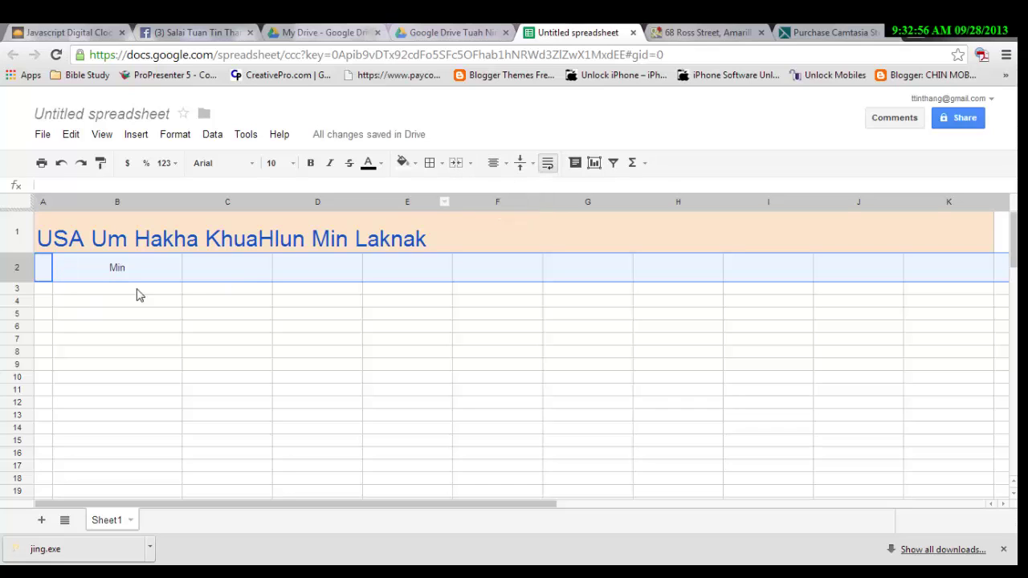
{"action": "left_click", "coordinate": [226, 271]}
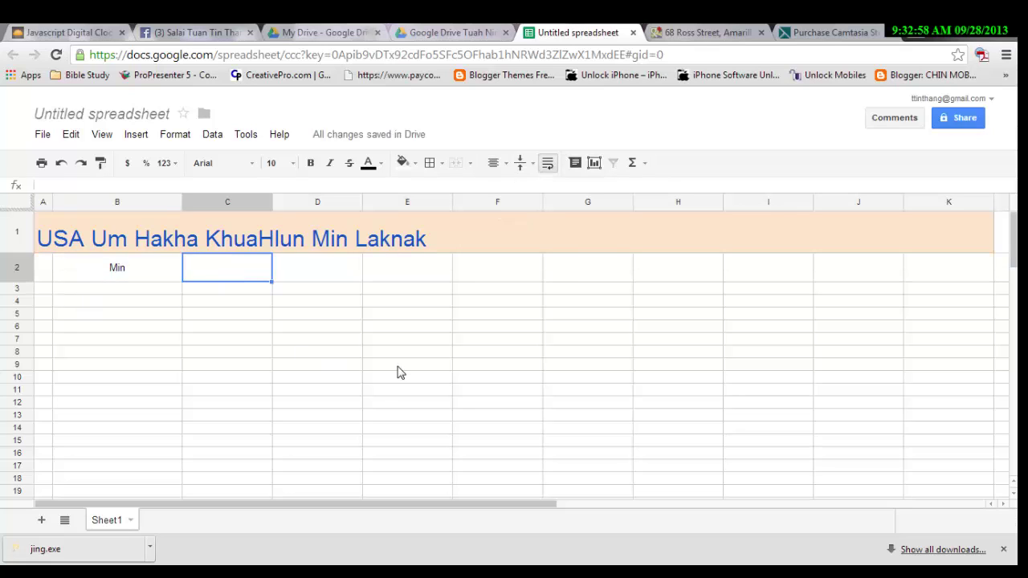
Enter headings Phone, Address, Email and 'USA Umnak Kum' into C2 through F2.
{"action": "type", "text": "Phone"}
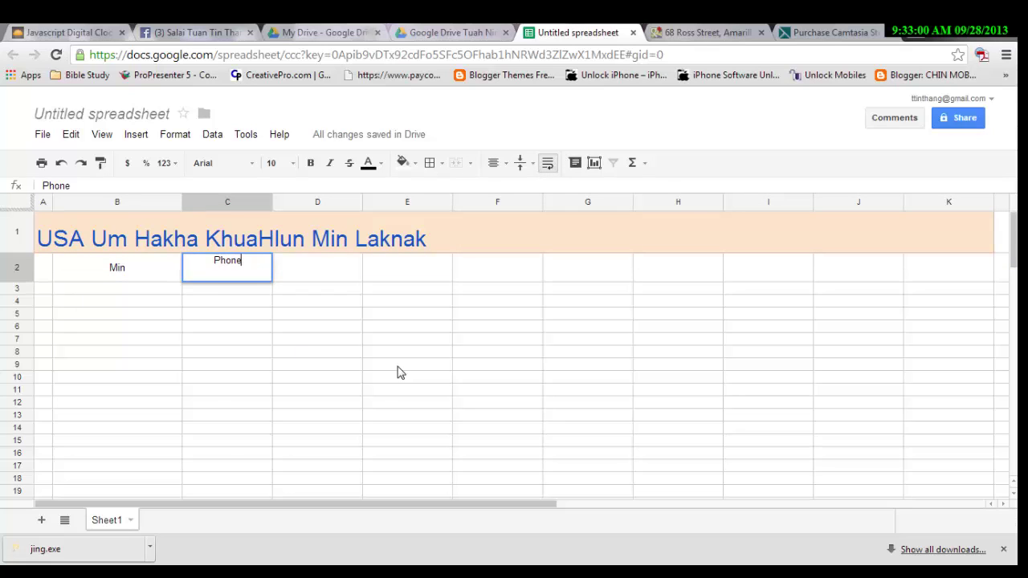
{"action": "key", "text": "Tab"}
{"action": "type", "text": "U"}
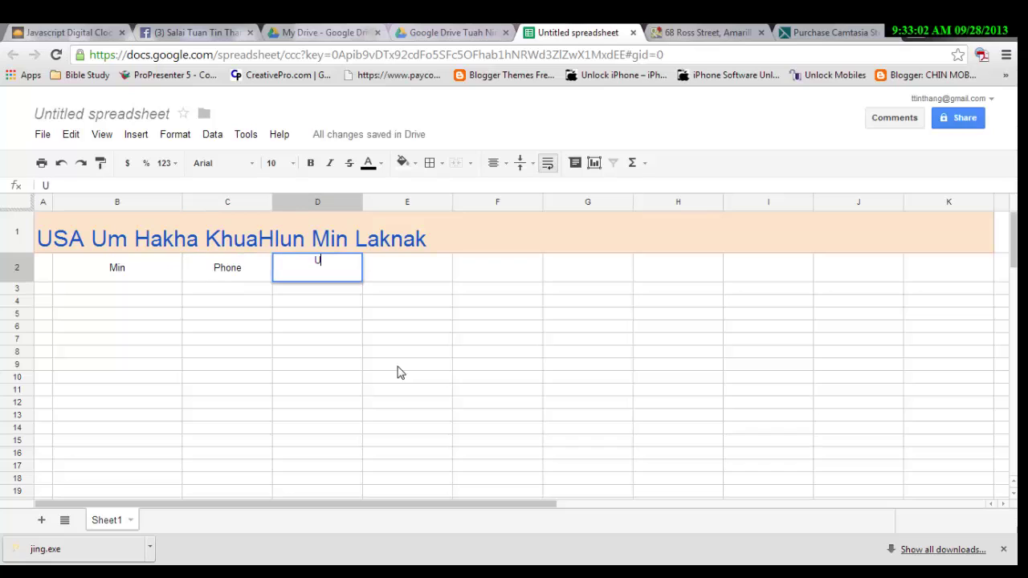
{"action": "type", "text": "Address"}
{"action": "key", "text": "Tab"}
{"action": "type", "text": "Email"}
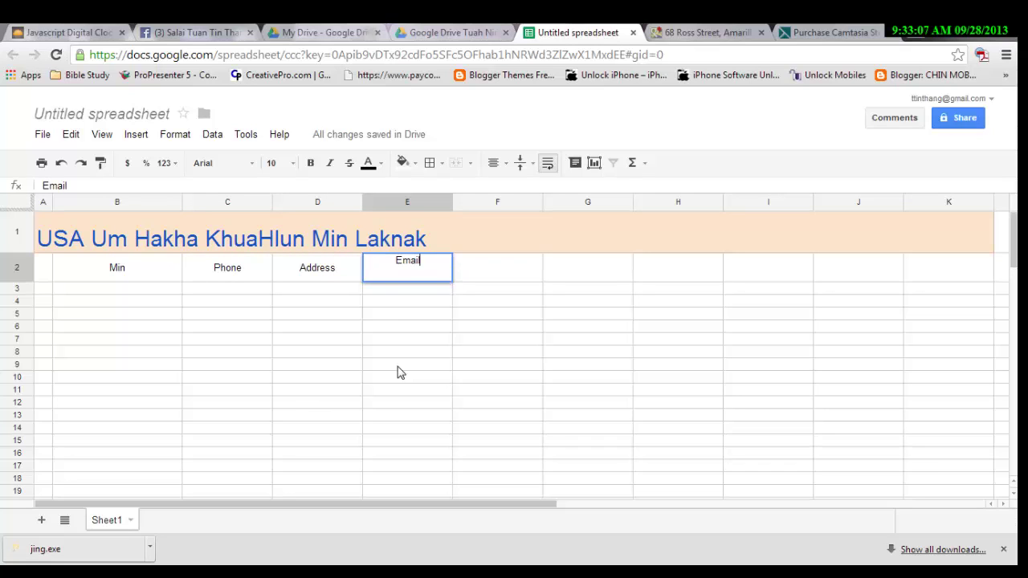
{"action": "key", "text": "Tab"}
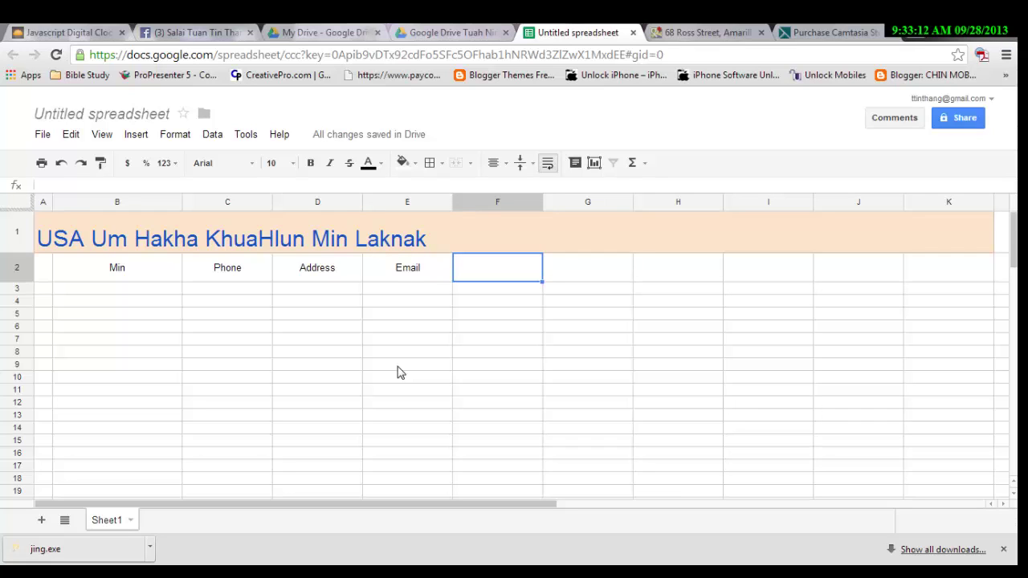
{"action": "type", "text": "Us"}
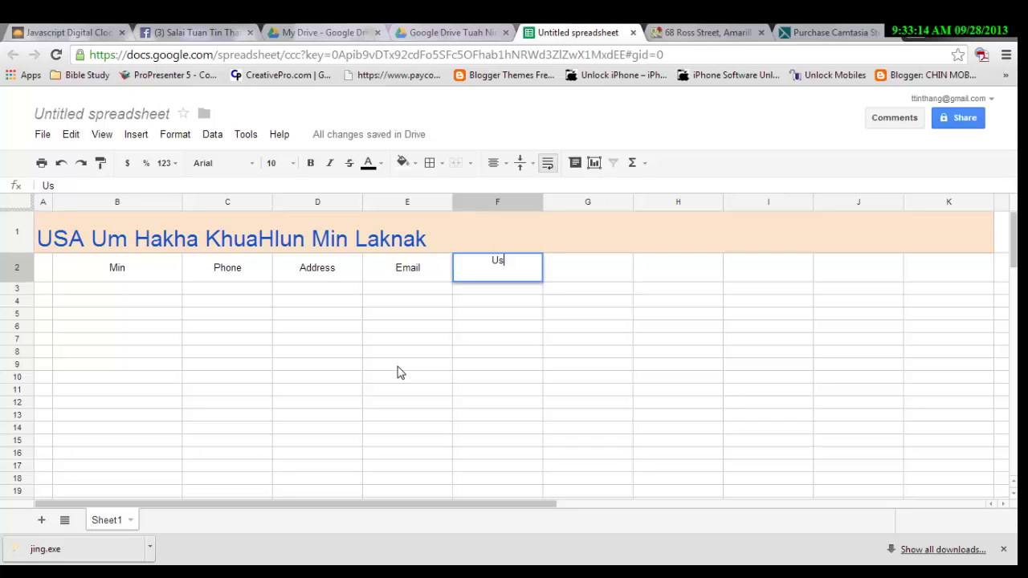
{"action": "key", "text": "BackSpace"}
{"action": "type", "text": "SA Umnak Kou"}
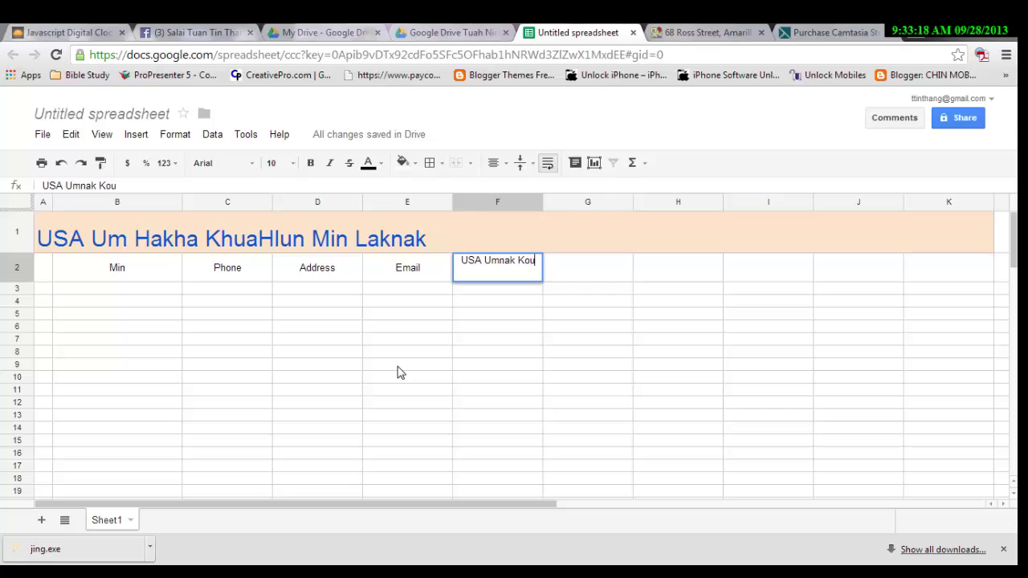
{"action": "key", "text": "BackSpace"}
{"action": "key", "text": "BackSpace"}
{"action": "type", "text": "um"}
{"action": "key", "text": "Tab"}
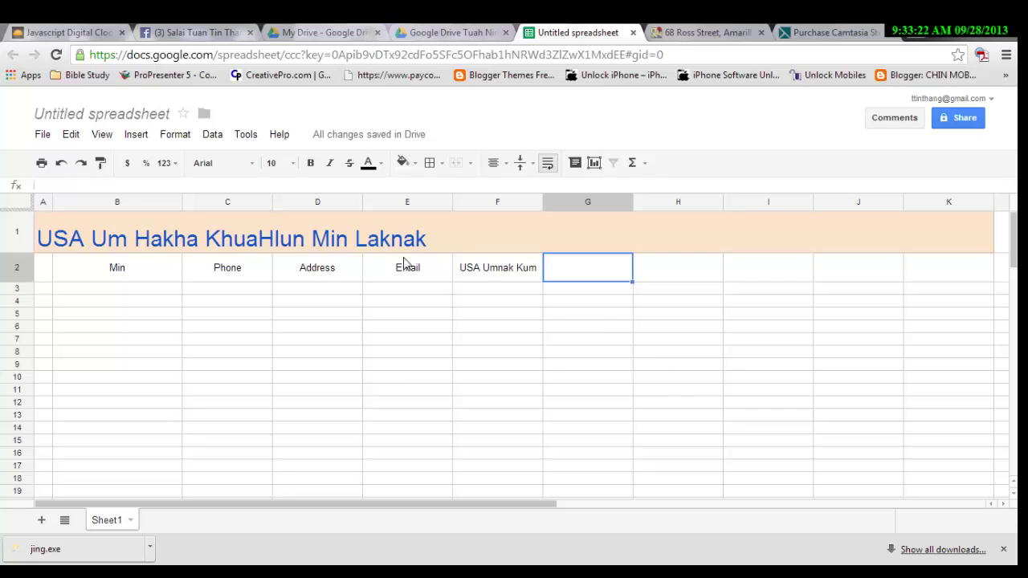
Change the F2 heading from 'USA Umnak Kum' to 'USA Phanh Kum'.
{"action": "left_click", "coordinate": [500, 274]}
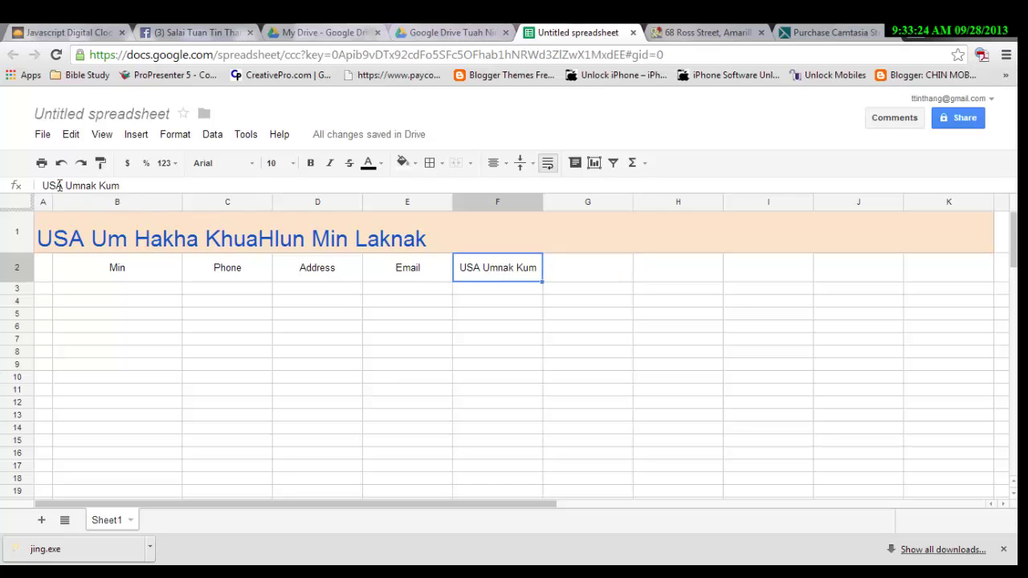
{"action": "left_click_drag", "start_coordinate": [65, 185], "coordinate": [173, 184]}
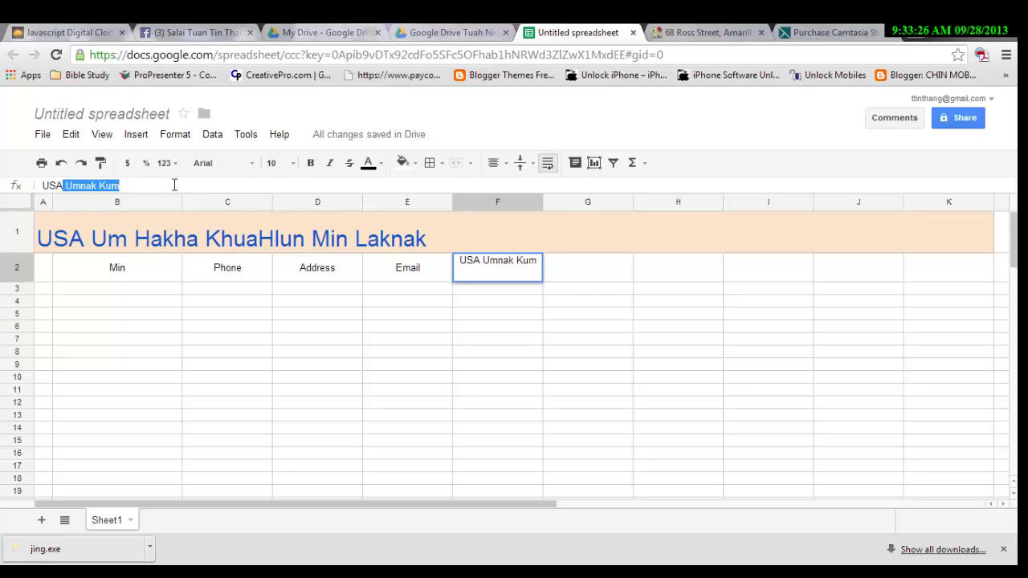
{"action": "type", "text": "Phanh"}
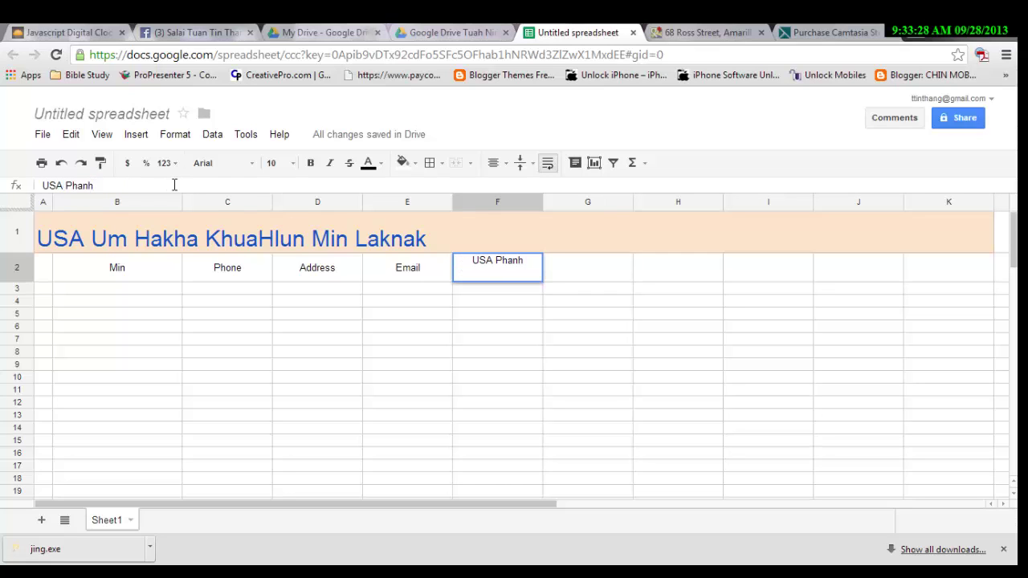
{"action": "type", "text": " Ku"}
{"action": "key", "text": "BackSpace"}
{"action": "type", "text": "Kum"}
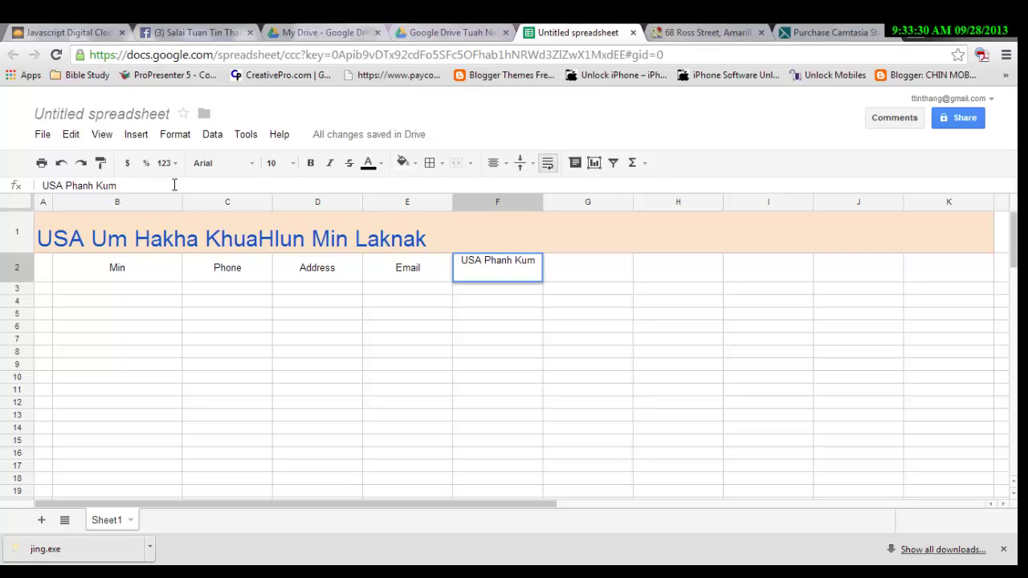
{"action": "key", "text": "Tab"}
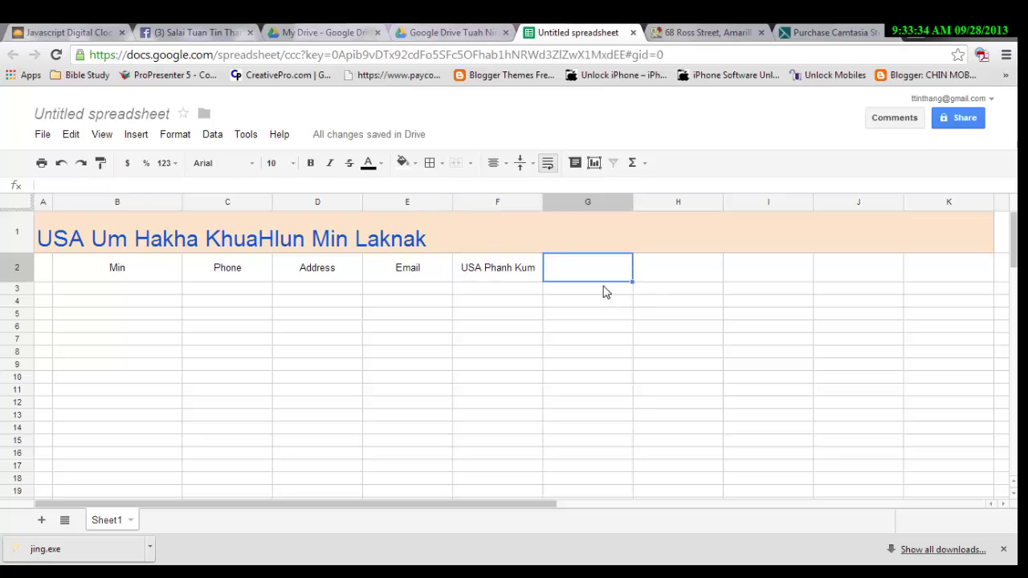
Type the heading 'Family/ Single' into cell G2.
{"action": "key", "text": "Return"}
{"action": "type", "text": "Sing"}
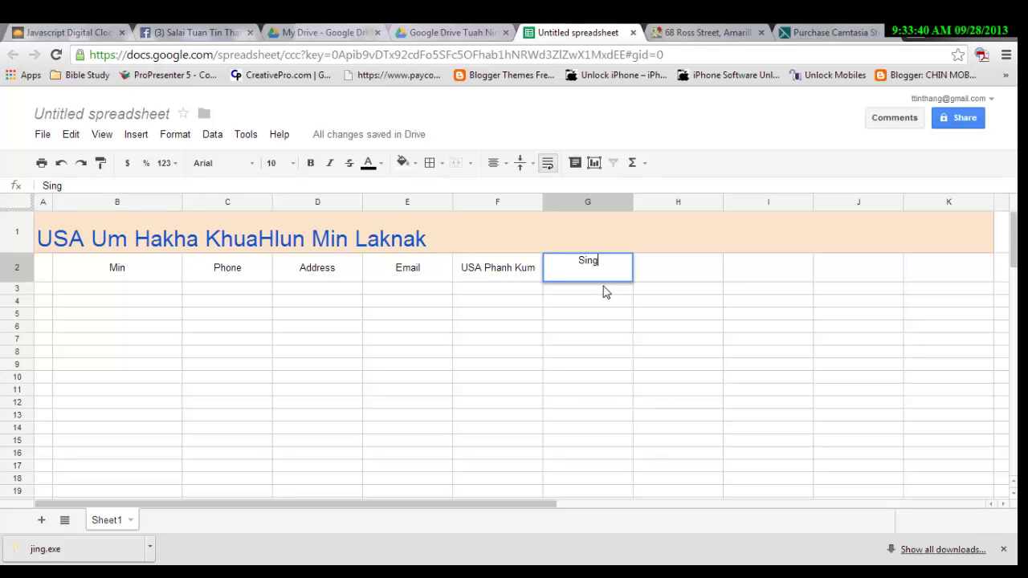
{"action": "key", "text": "BackSpace"}
{"action": "key", "text": "BackSpace"}
{"action": "type", "text": "gle"}
{"action": "key", "text": "BackSpace"}
{"action": "key", "text": "BackSpace"}
{"action": "key", "text": "BackSpace"}
{"action": "type", "text": "bgle"}
{"action": "key", "text": "BackSpace"}
{"action": "key", "text": "BackSpace"}
{"action": "key", "text": "BackSpace"}
{"action": "key", "text": "BackSpace"}
{"action": "type", "text": "Fama"}
{"action": "key", "text": "BackSpace"}
{"action": "key", "text": "BackSpace"}
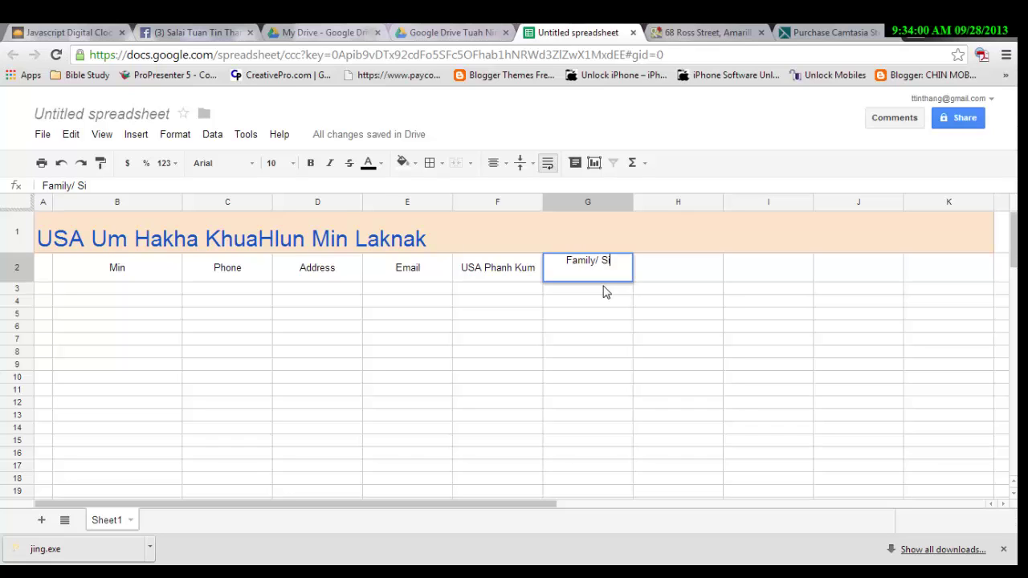
{"action": "type", "text": "ngle"}
{"action": "key", "text": "BackSpace"}
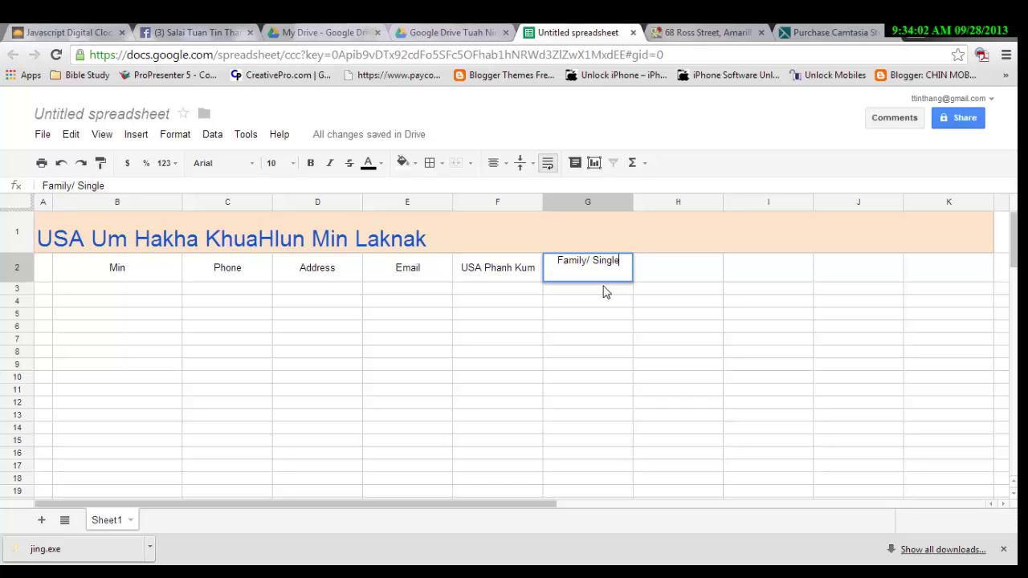
Commit the Family/ Single heading and widen column B.
{"action": "key", "text": "Return"}
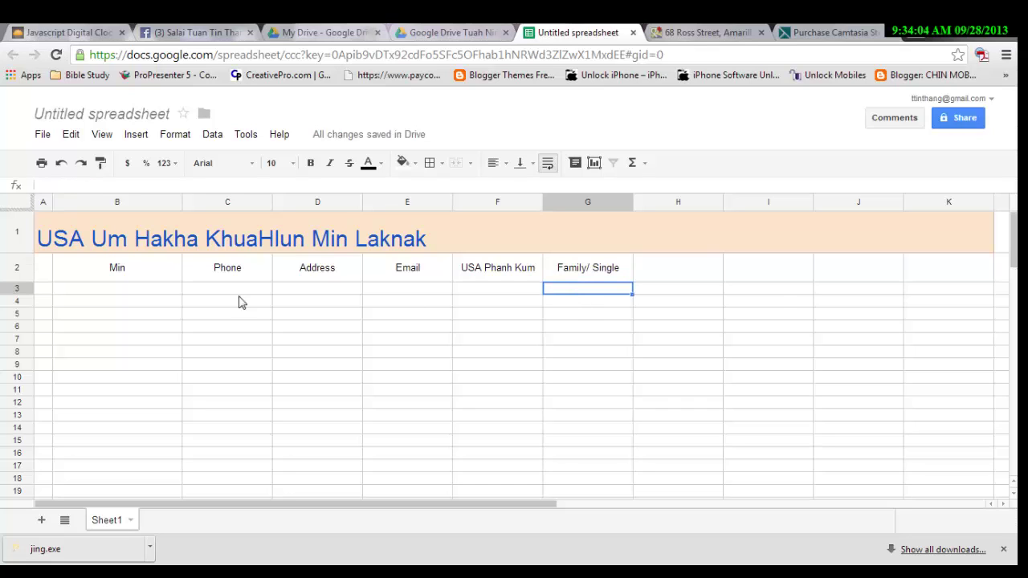
{"action": "left_click", "coordinate": [173, 290]}
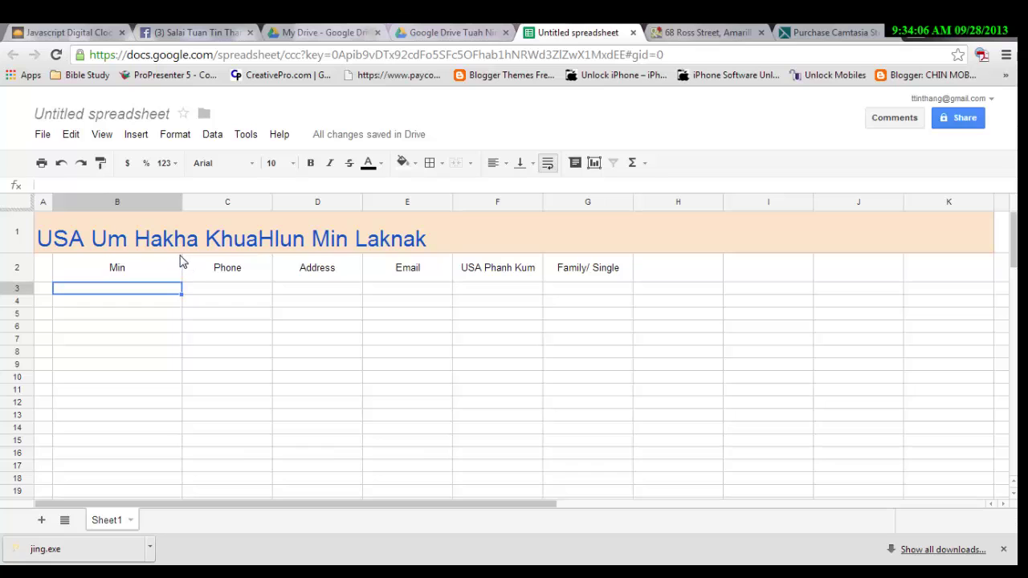
{"action": "left_click", "coordinate": [181, 266]}
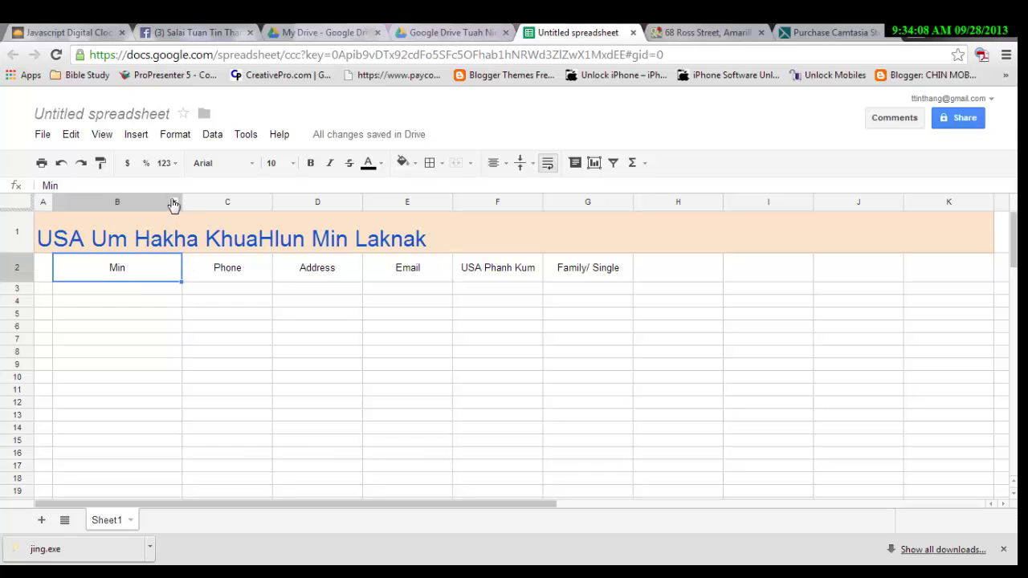
{"action": "left_click_drag", "start_coordinate": [181, 201], "coordinate": [206, 201]}
Widen the Address column D to fit full addresses.
{"action": "left_click", "coordinate": [326, 277]}
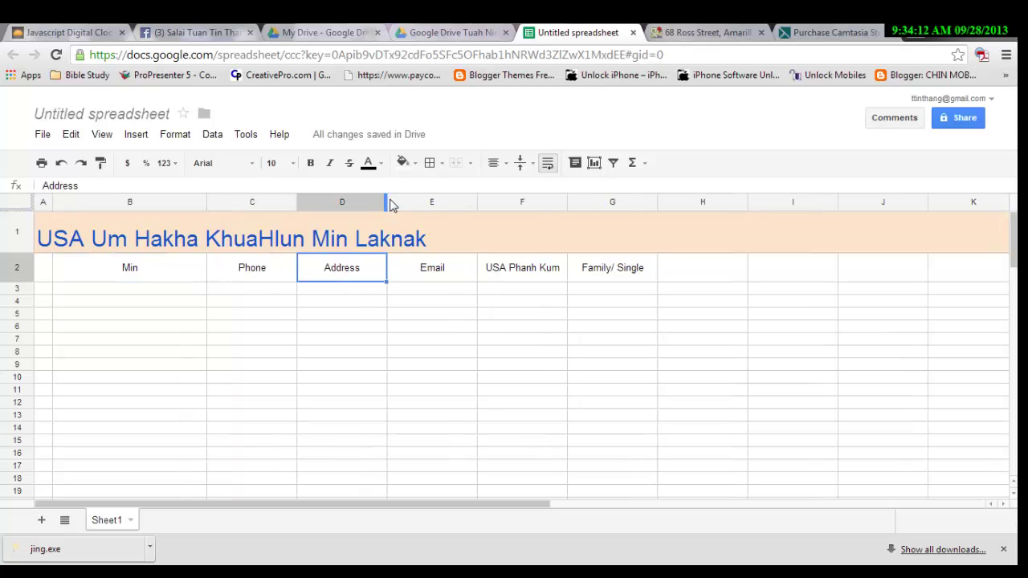
{"action": "left_click_drag", "start_coordinate": [387, 200], "coordinate": [482, 206]}
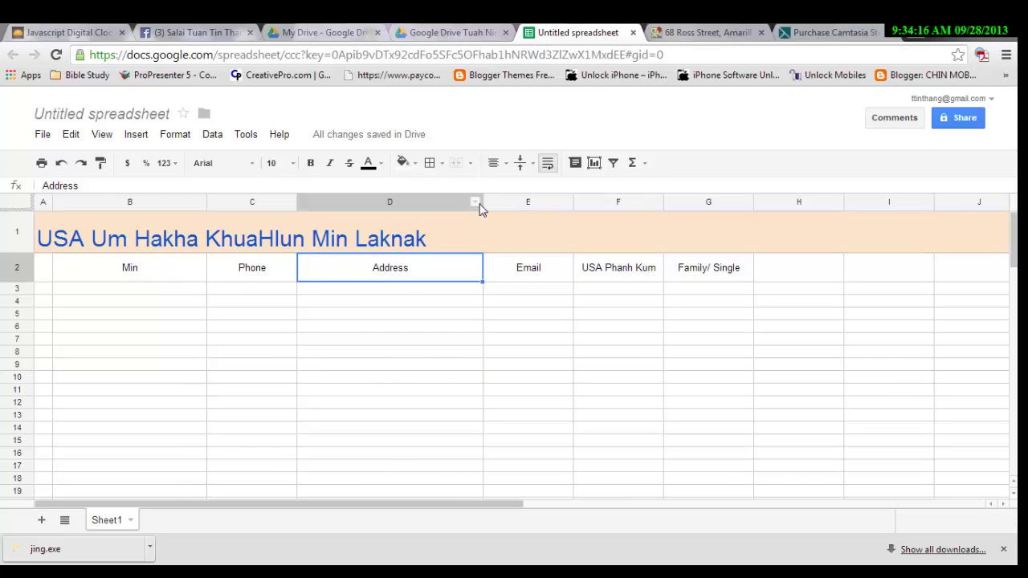
{"action": "left_click_drag", "start_coordinate": [482, 206], "coordinate": [499, 210]}
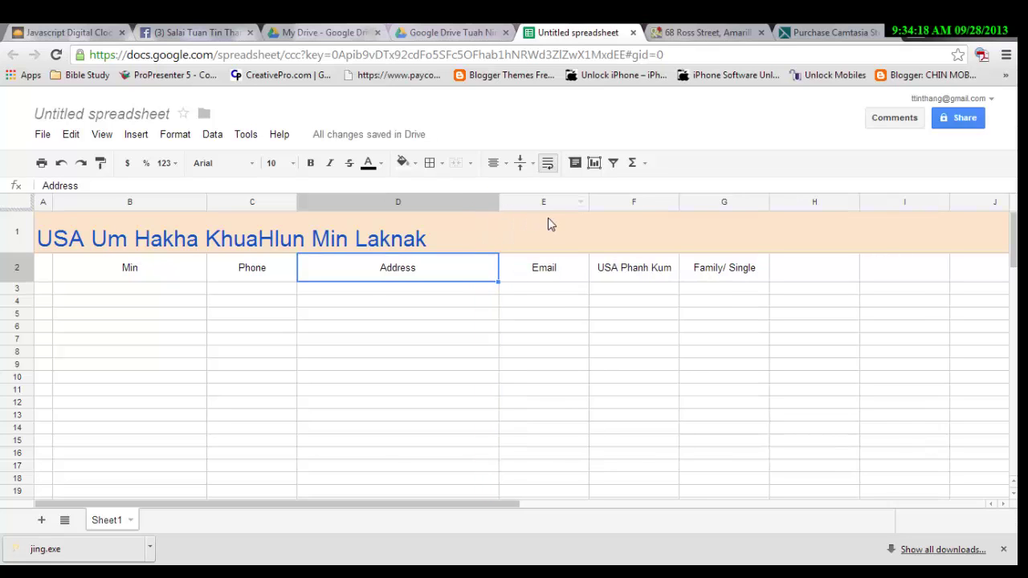
{"action": "left_click", "coordinate": [604, 289]}
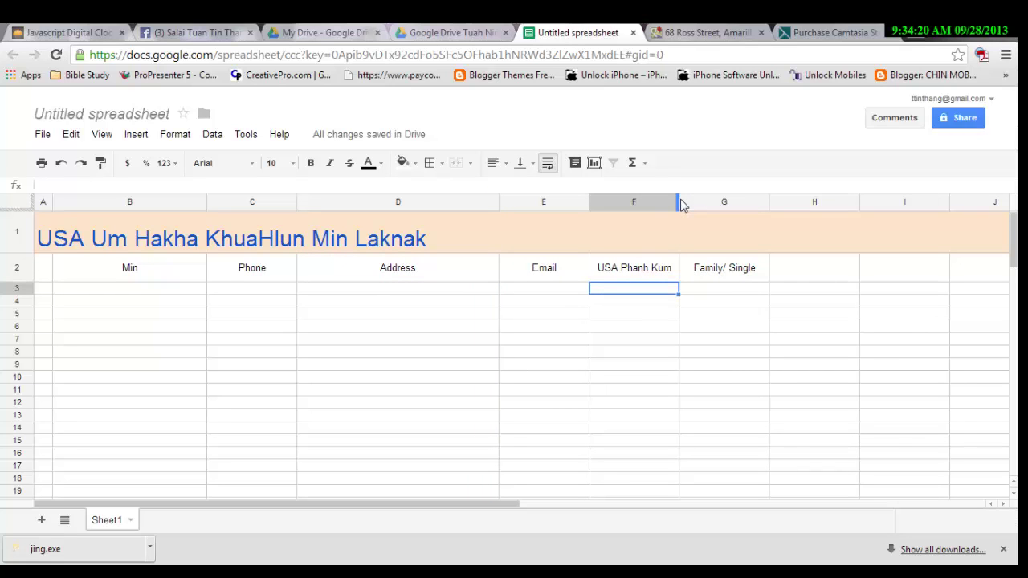
Narrow column F so 'USA Phanh Kum' wraps onto two lines, then scroll right.
{"action": "left_click_drag", "start_coordinate": [679, 202], "coordinate": [655, 201]}
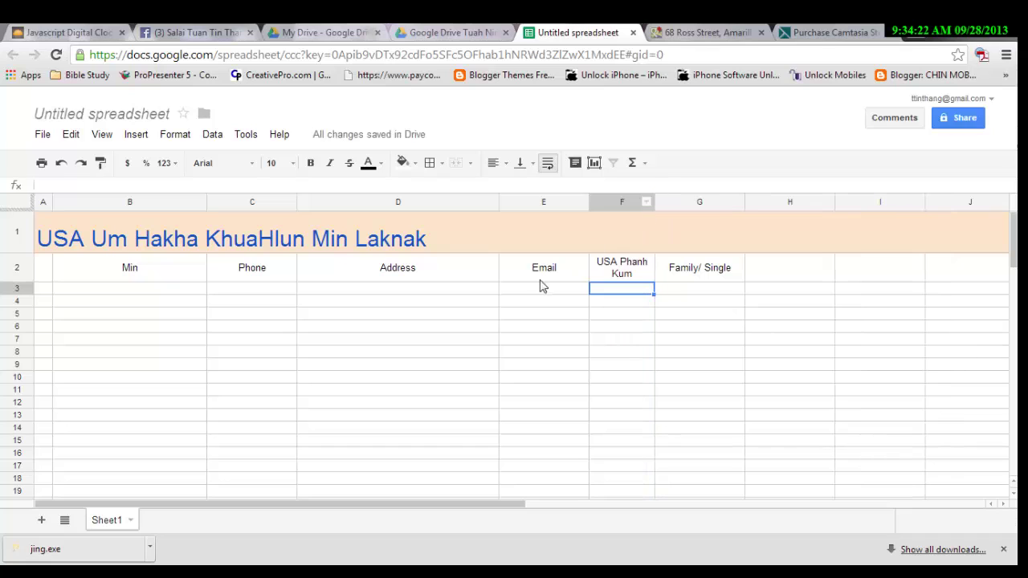
{"action": "left_click", "coordinate": [130, 290]}
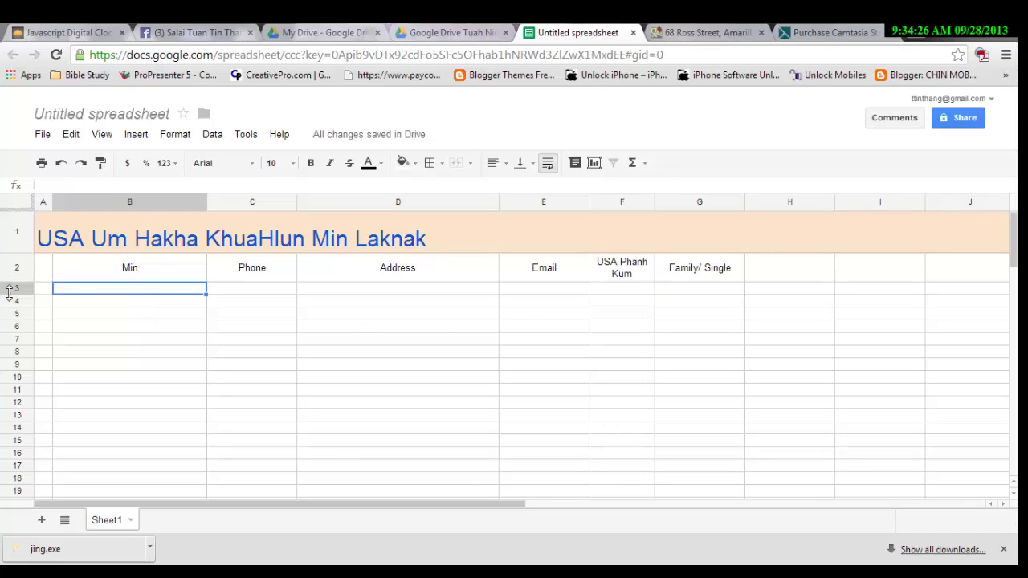
{"action": "left_click", "coordinate": [44, 268]}
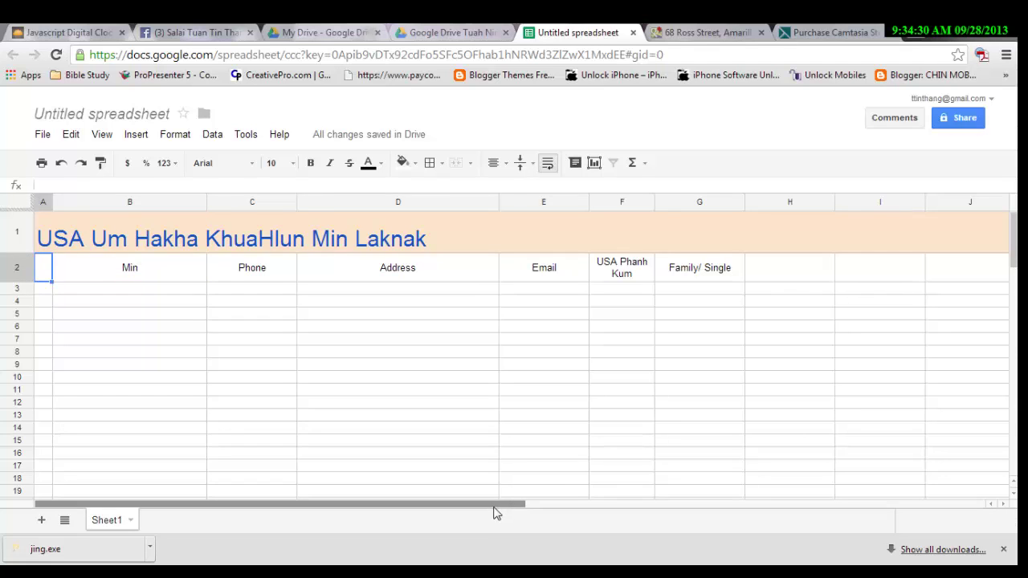
{"action": "left_click_drag", "start_coordinate": [493, 507], "coordinate": [636, 514]}
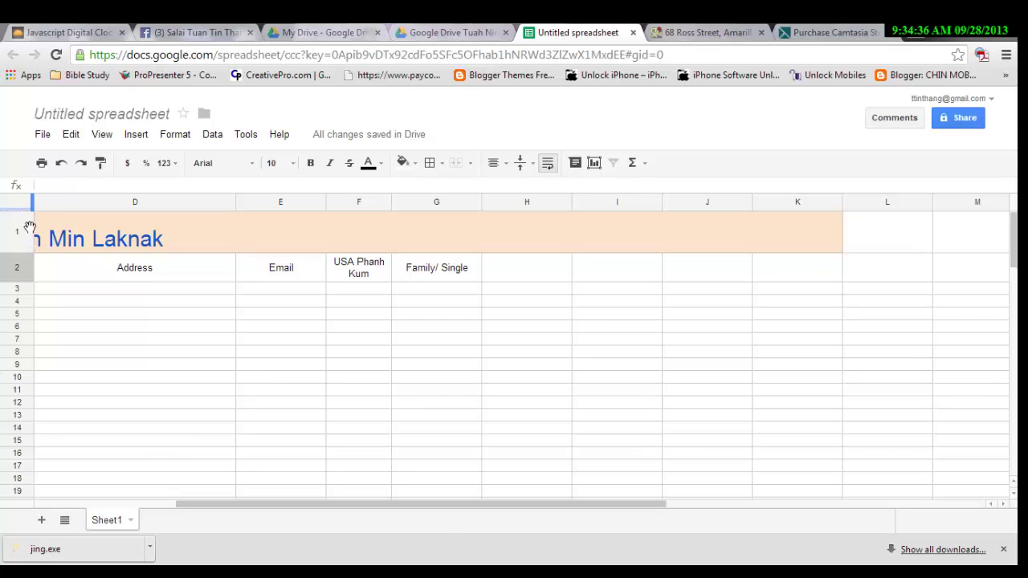
Fill header row 2 through column K with the light red swatch.
{"action": "left_click", "coordinate": [799, 266], "text": "shift"}
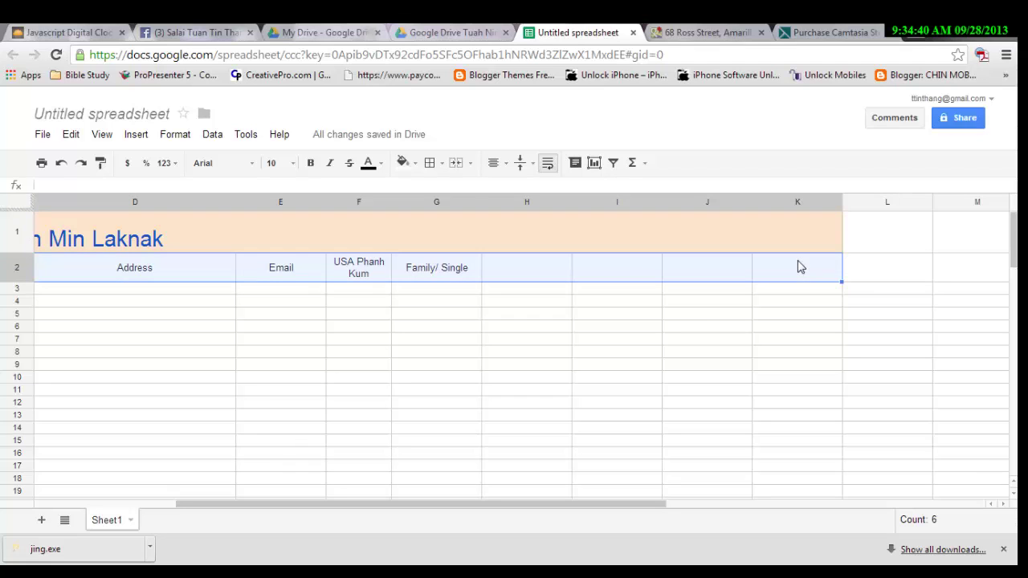
{"action": "left_click", "coordinate": [405, 165]}
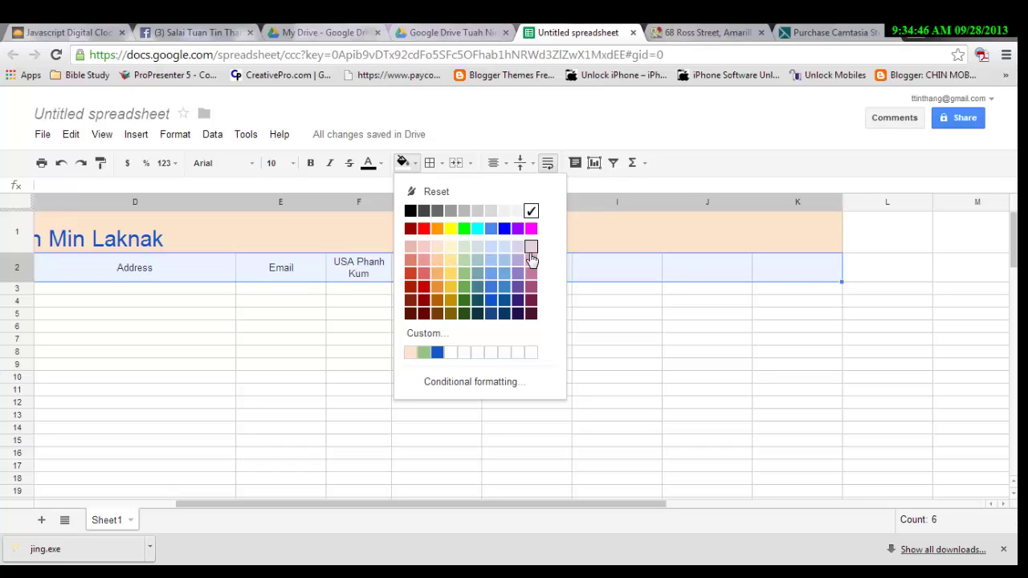
{"action": "left_click", "coordinate": [426, 250]}
{"action": "left_click", "coordinate": [282, 302]}
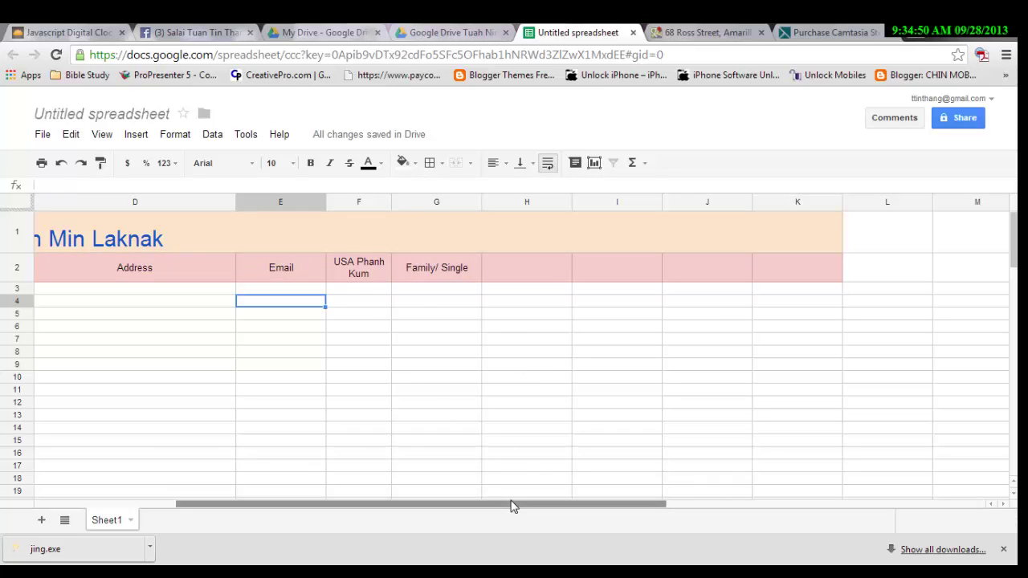
{"action": "left_click_drag", "start_coordinate": [513, 506], "coordinate": [168, 540]}
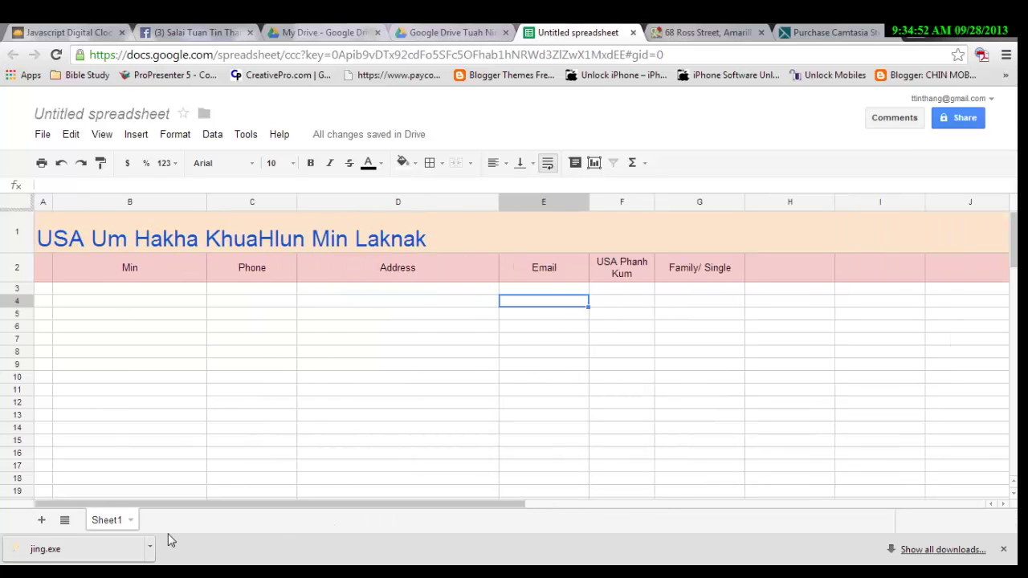
In row 3, enter the member's full name, phone number and street address.
{"action": "left_click", "coordinate": [72, 290]}
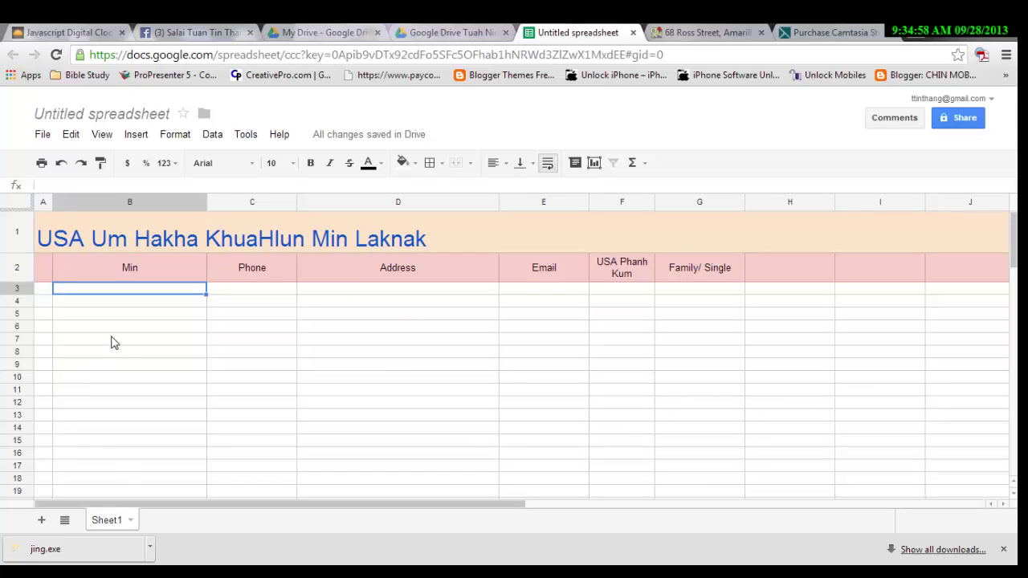
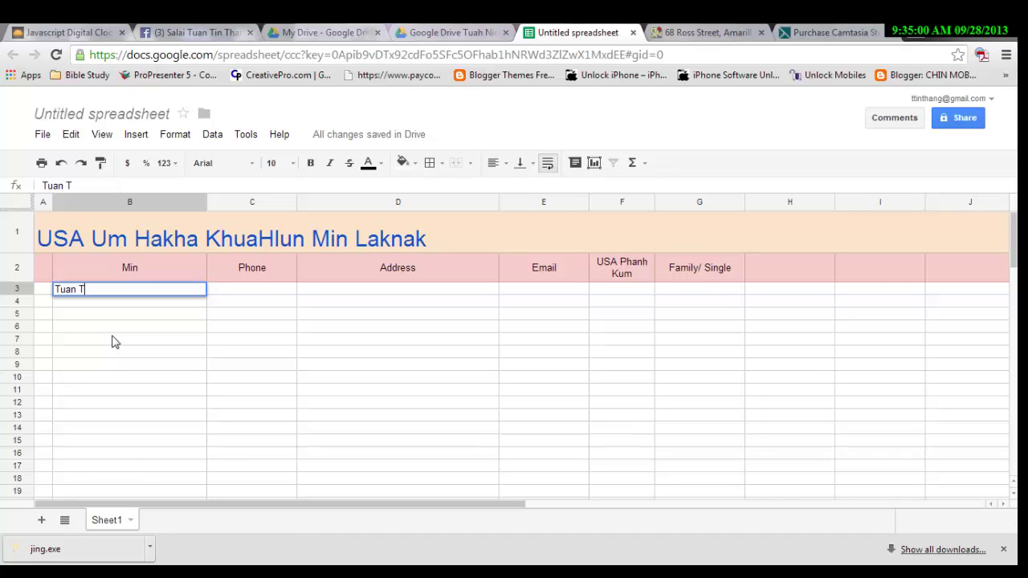
{"action": "key", "text": "Tab"}
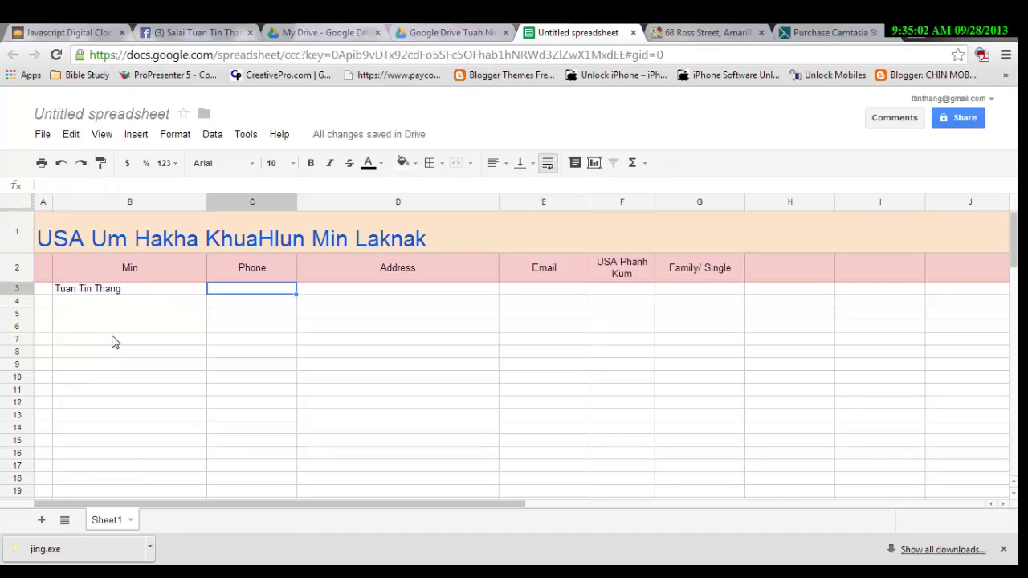
{"action": "type", "text": "806-***-****"}
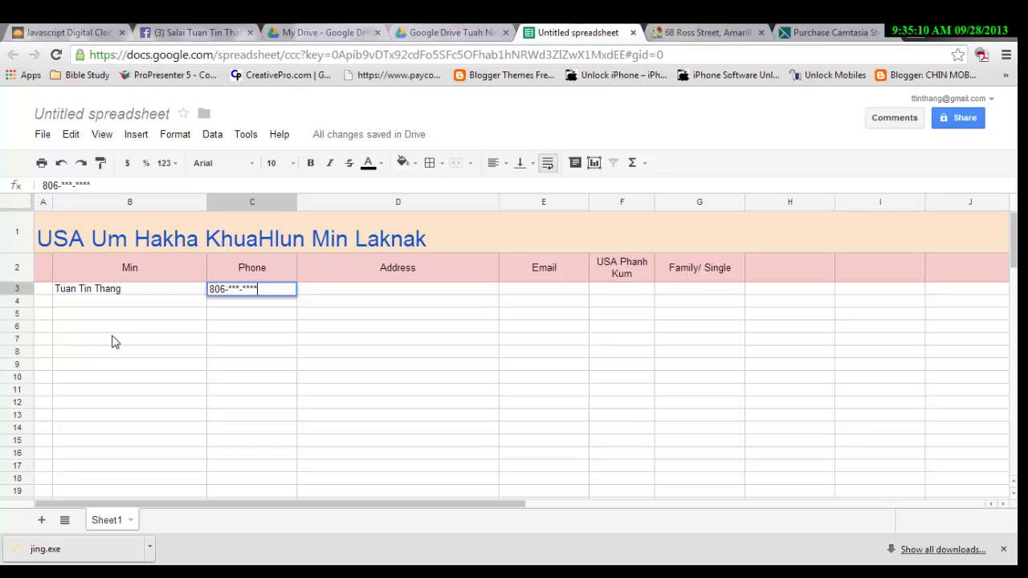
{"action": "key", "text": "Tab"}
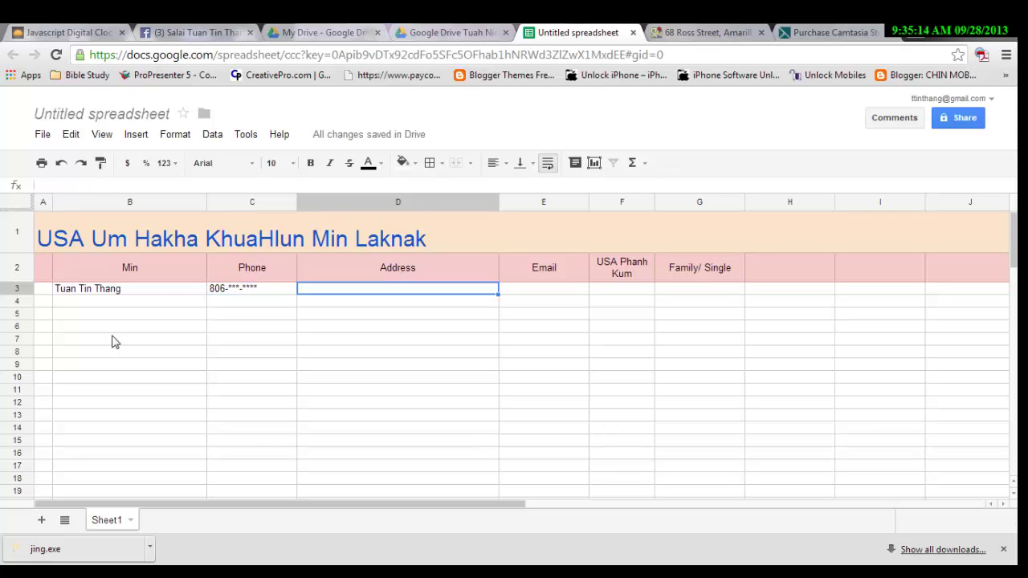
{"action": "type", "text": "Amarillo,"}
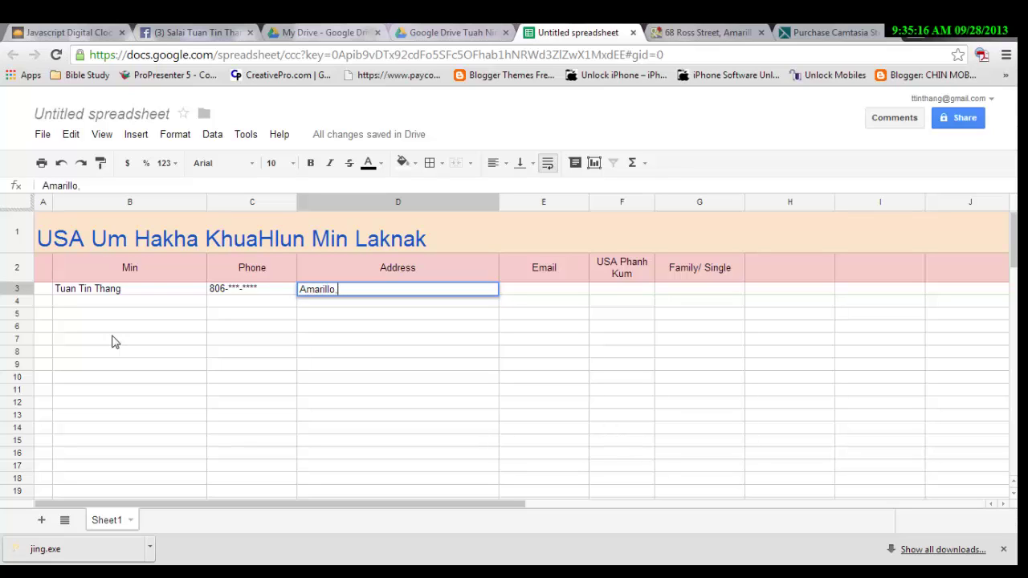
{"action": "key", "text": "BackSpace"}
{"action": "key", "text": "BackSpace"}
{"action": "key", "text": "BackSpace"}
{"action": "key", "text": "BackSpace"}
{"action": "key", "text": "BackSpace"}
{"action": "key", "text": "BackSpace"}
{"action": "key", "text": "BackSpace"}
{"action": "key", "text": "BackSpace"}
{"action": "key", "text": "BackSpace"}
{"action": "key", "text": "BackSpace"}
{"action": "key", "text": "BackSpace"}
{"action": "key", "text": "BackSpace"}
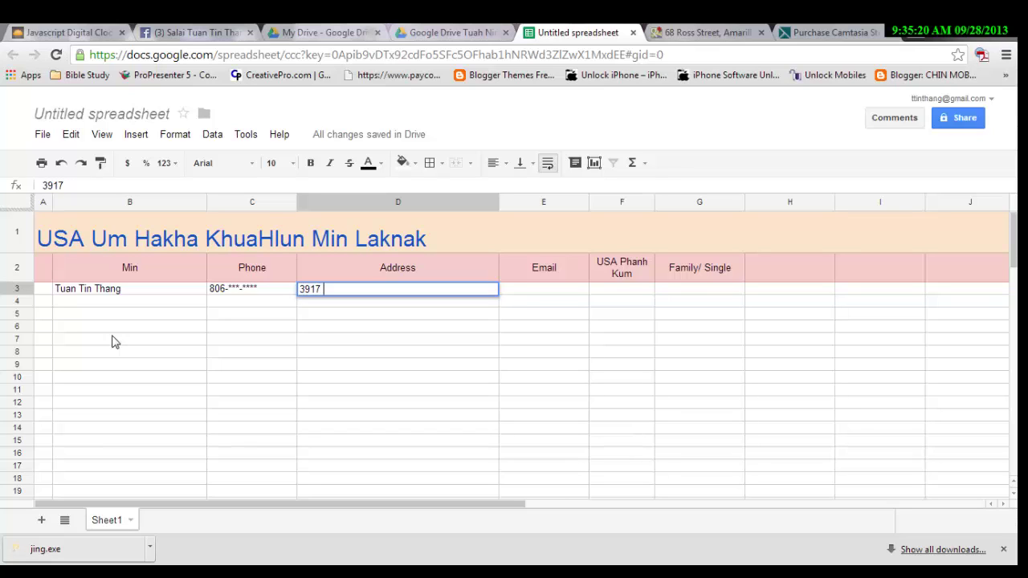
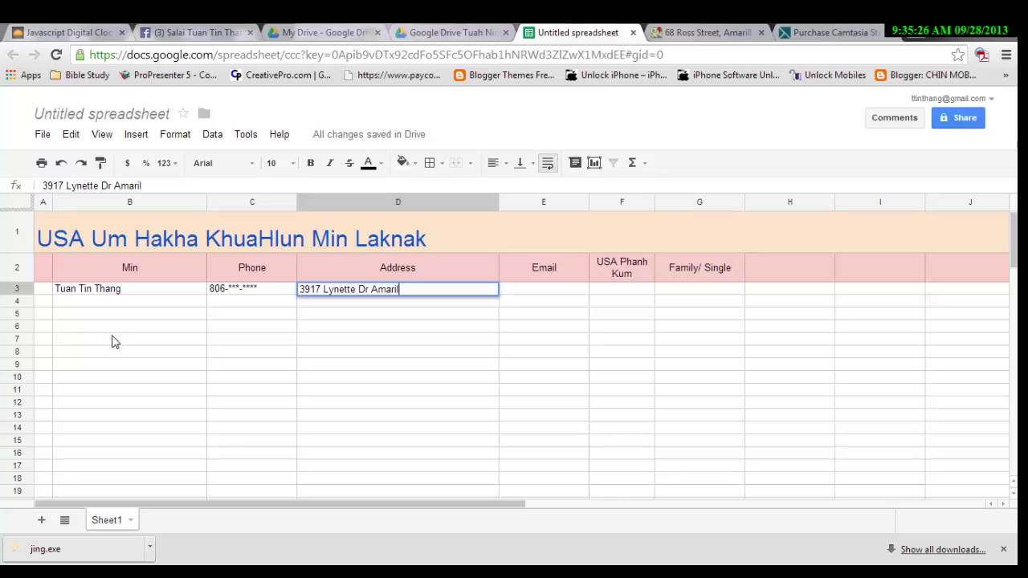
{"action": "key", "text": "Tab"}
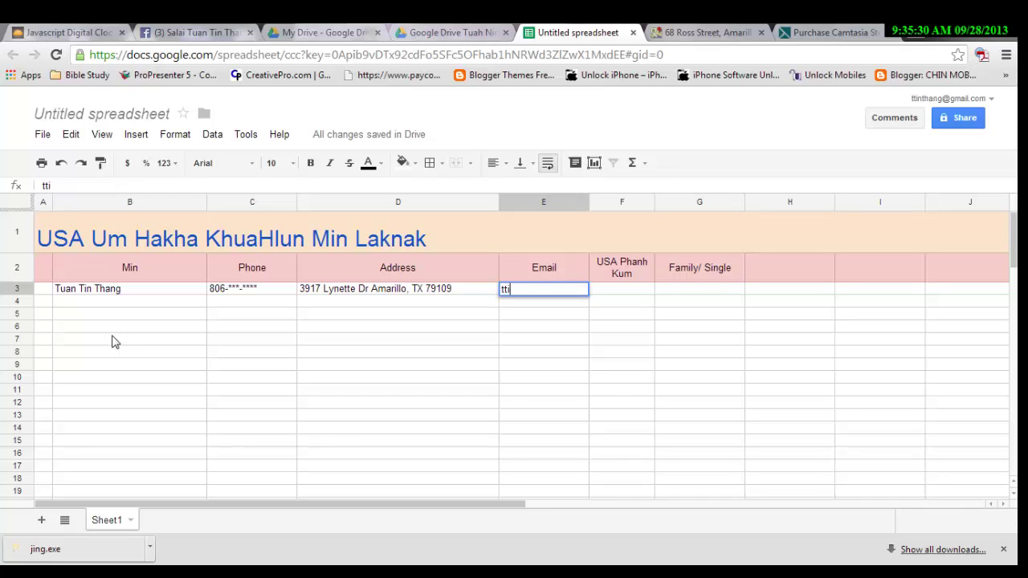
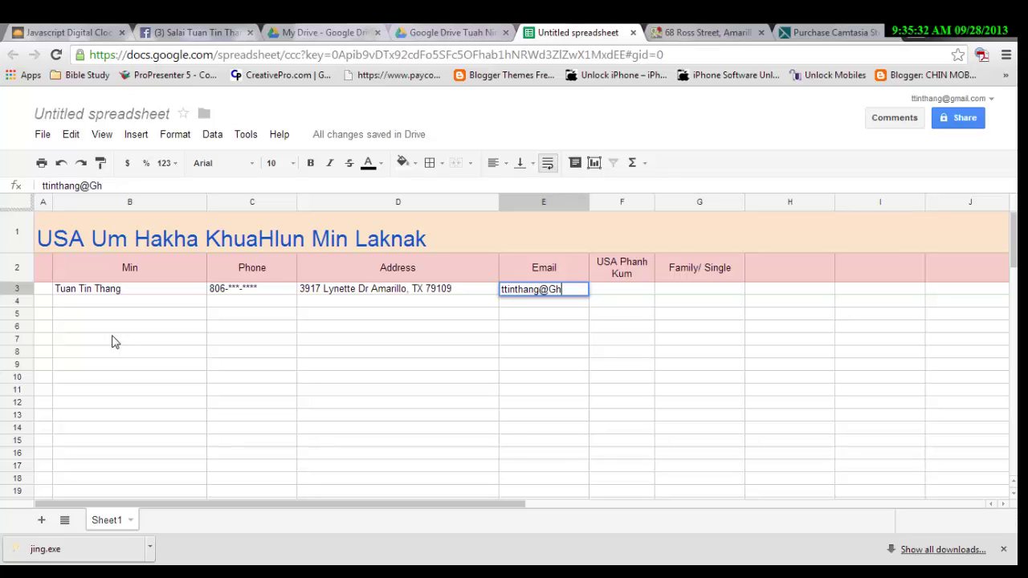
Add the member's e-mail, the year 2009 and 'Single' to complete row 3.
{"action": "key", "text": "Tab"}
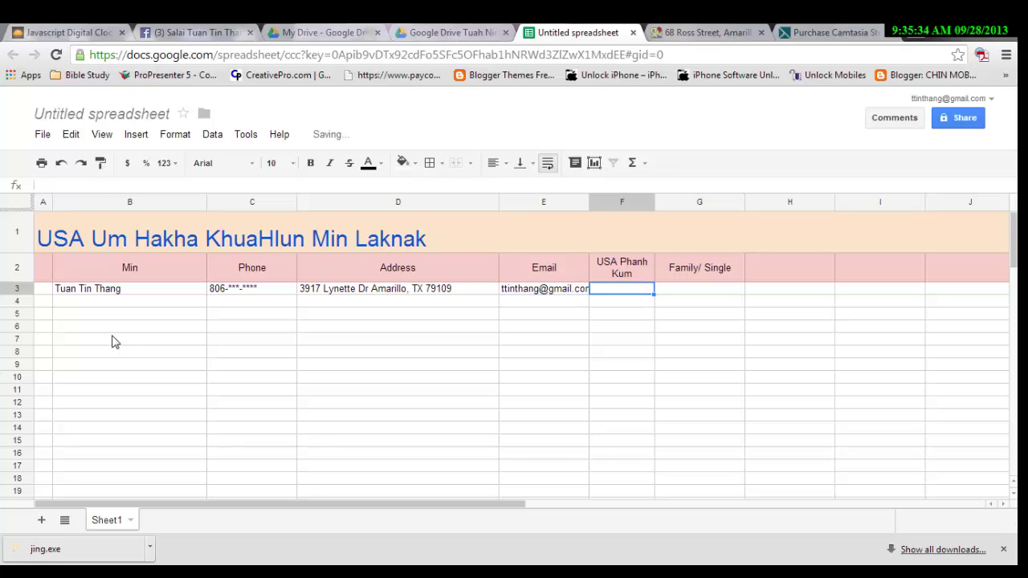
{"action": "type", "text": "2009"}
{"action": "key", "text": "Tab"}
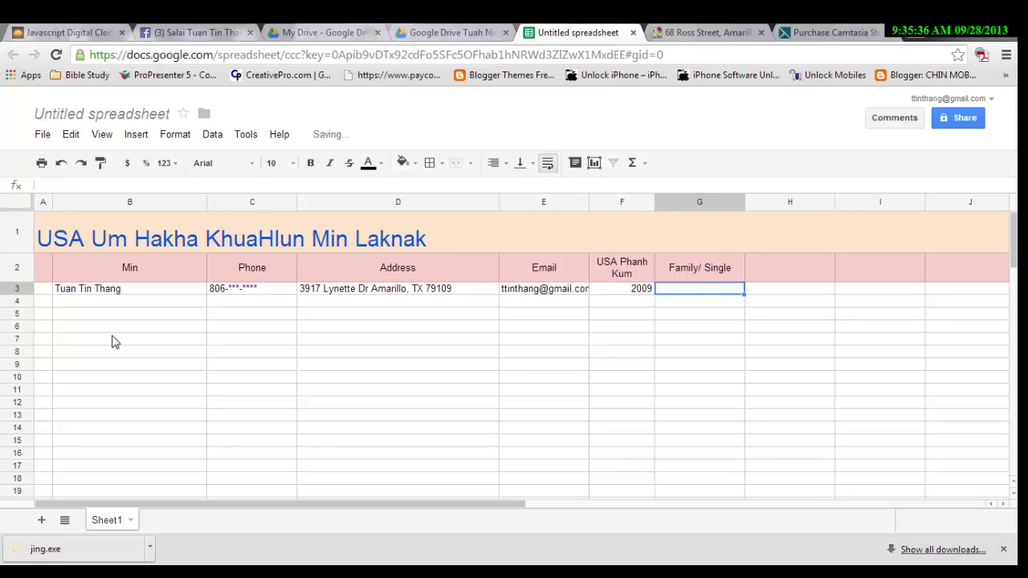
{"action": "type", "text": "S"}
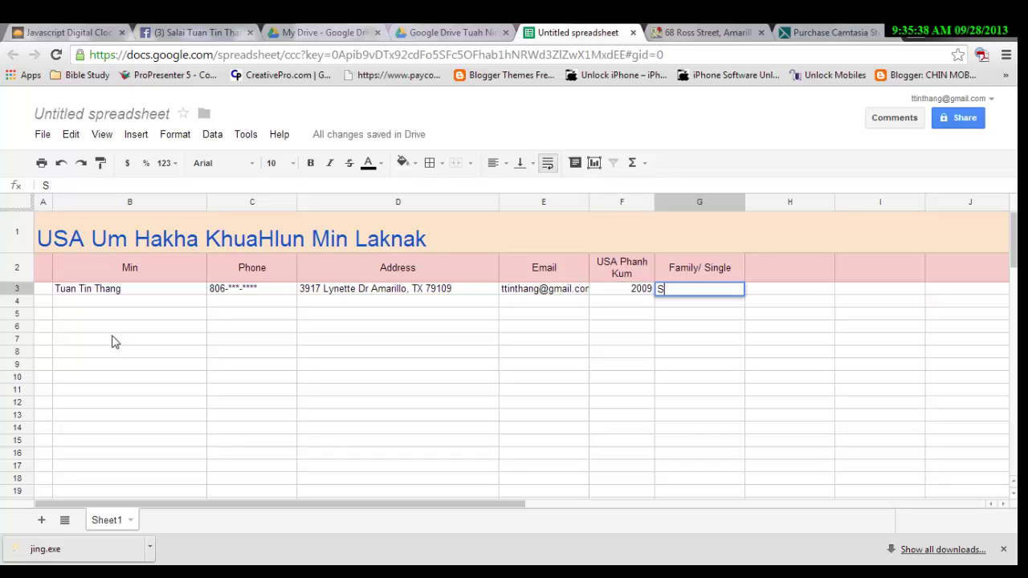
{"action": "type", "text": "ingSingle"}
{"action": "left_click", "coordinate": [161, 294]}
{"action": "left_click", "coordinate": [158, 312]}
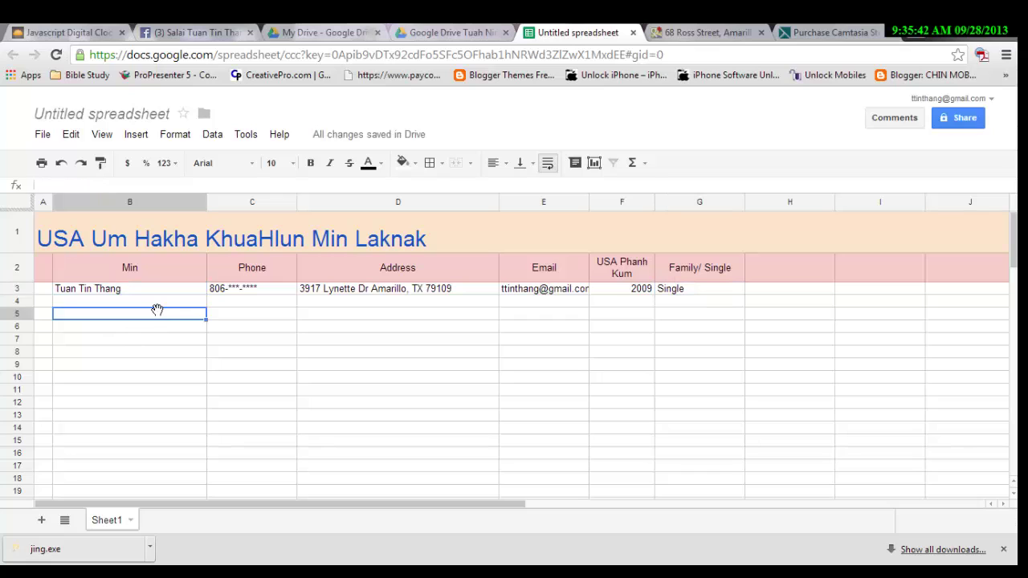
{"action": "left_click", "coordinate": [157, 303]}
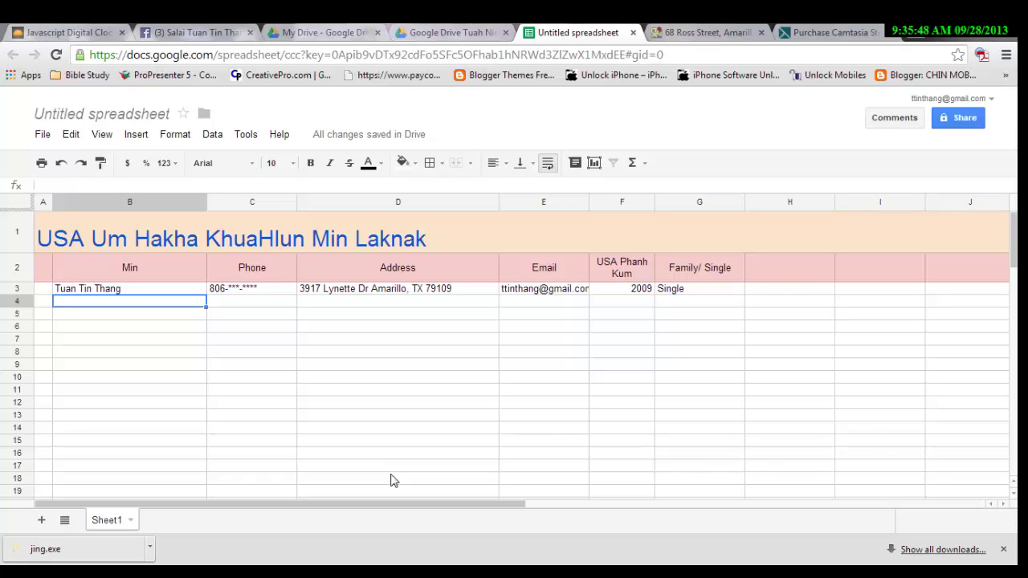
{"action": "scroll", "coordinate": [452, 485], "scroll_direction": "down", "scroll_amount": 3}
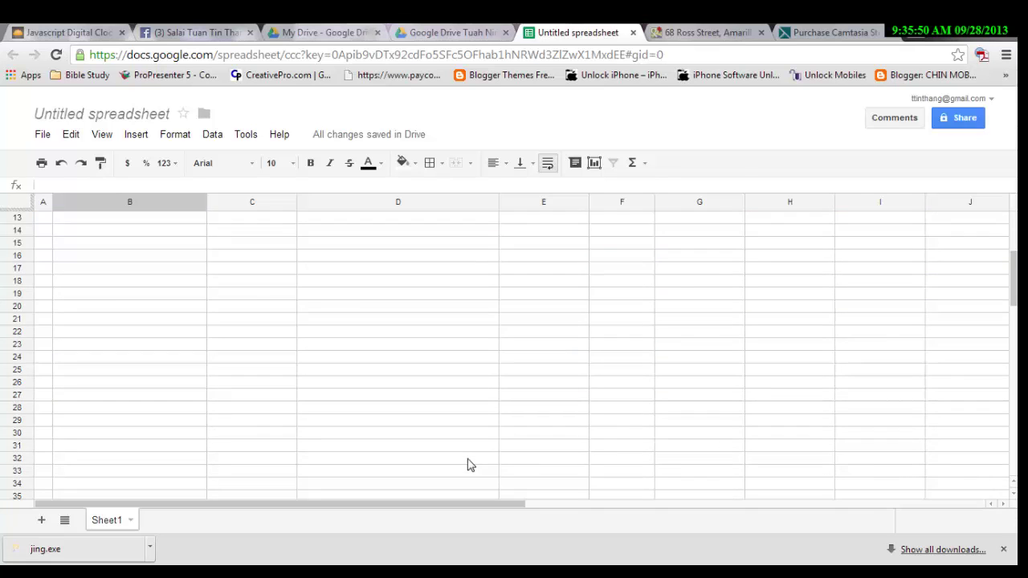
{"action": "scroll", "coordinate": [465, 466], "scroll_direction": "up", "scroll_amount": 3}
{"action": "scroll", "coordinate": [232, 336], "scroll_direction": "down", "scroll_amount": 3}
{"action": "scroll", "coordinate": [232, 337], "scroll_direction": "up", "scroll_amount": 3}
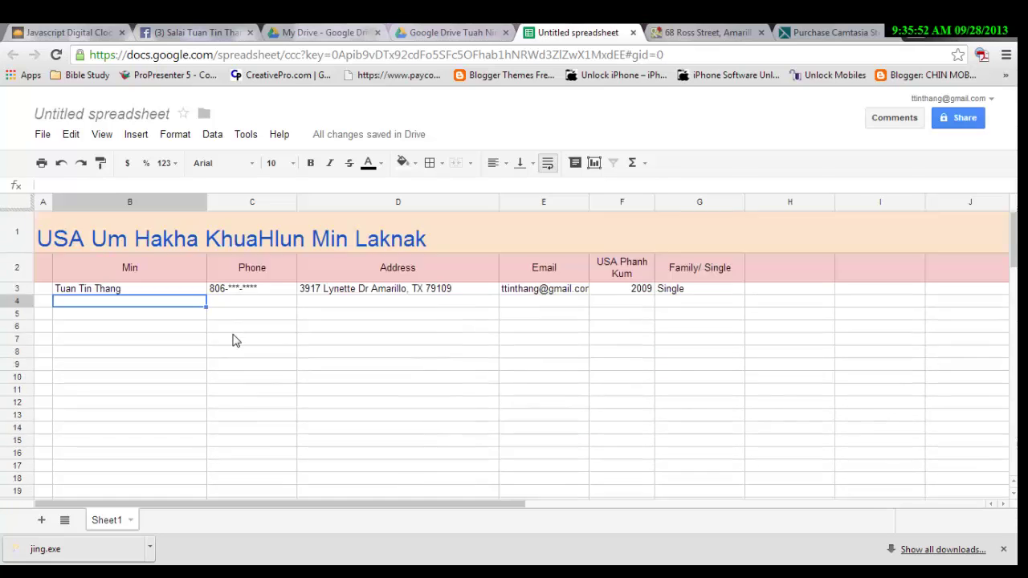
{"action": "scroll", "coordinate": [235, 340], "scroll_direction": "down", "scroll_amount": 5}
{"action": "scroll", "coordinate": [238, 343], "scroll_direction": "up", "scroll_amount": 5}
{"action": "scroll", "coordinate": [254, 326], "scroll_direction": "down", "scroll_amount": 1}
{"action": "scroll", "coordinate": [254, 323], "scroll_direction": "up", "scroll_amount": 1}
{"action": "scroll", "coordinate": [706, 462], "scroll_direction": "down", "scroll_amount": 3}
{"action": "scroll", "coordinate": [699, 425], "scroll_direction": "up", "scroll_amount": 3}
{"action": "scroll", "coordinate": [386, 313], "scroll_direction": "down", "scroll_amount": 3}
{"action": "scroll", "coordinate": [386, 314], "scroll_direction": "up", "scroll_amount": 3}
{"action": "left_click", "coordinate": [137, 291]}
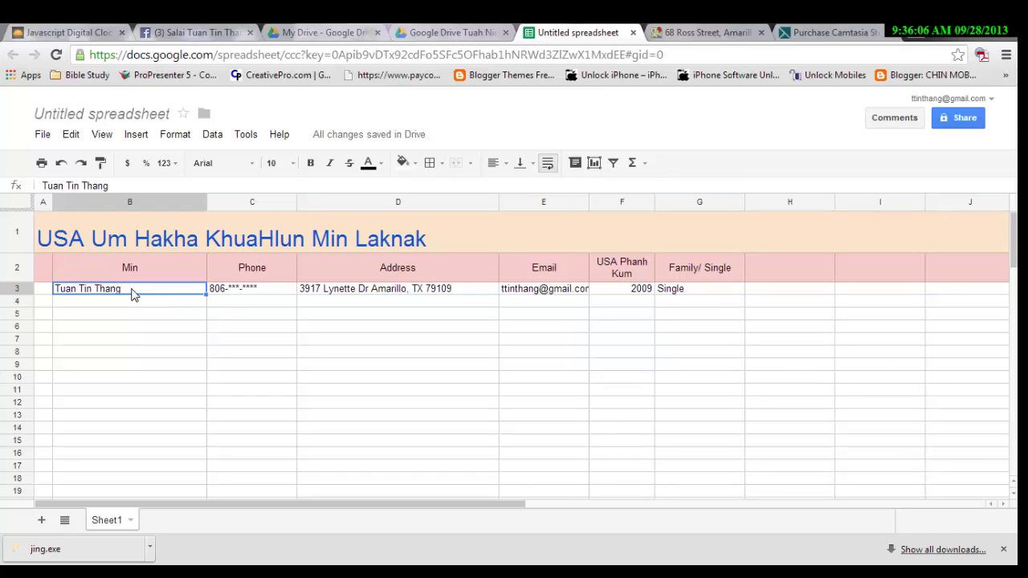
{"action": "left_click", "coordinate": [698, 295], "text": "shift"}
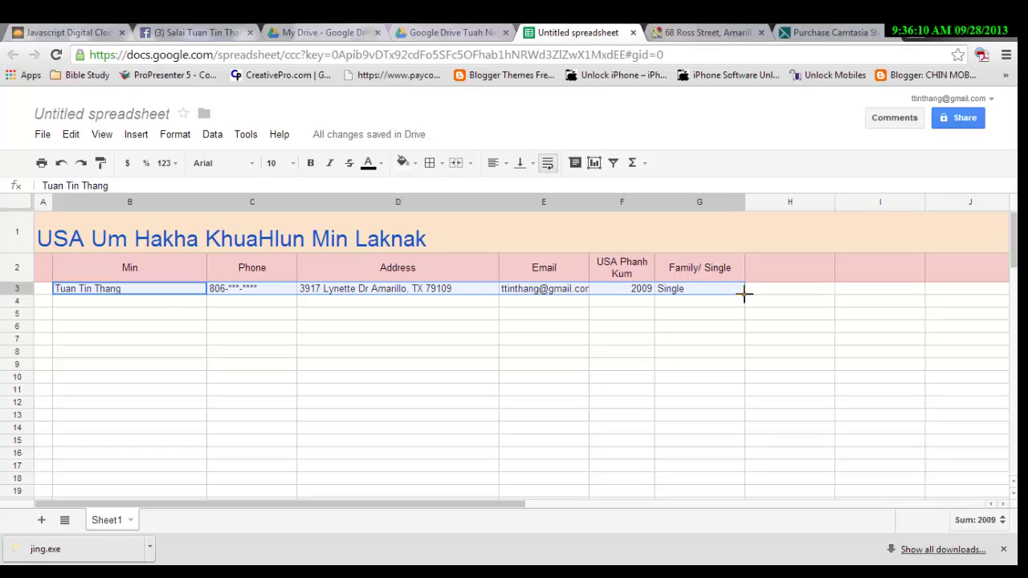
{"action": "left_click_drag", "start_coordinate": [745, 294], "coordinate": [757, 452]}
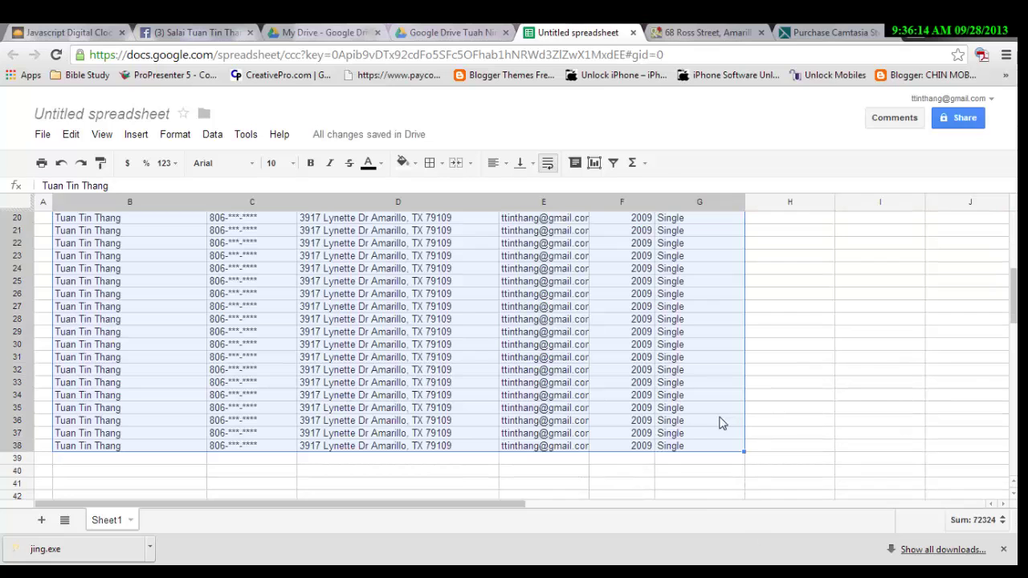
{"action": "left_click", "coordinate": [722, 423]}
{"action": "scroll", "coordinate": [722, 423], "scroll_direction": "up", "scroll_amount": 5}
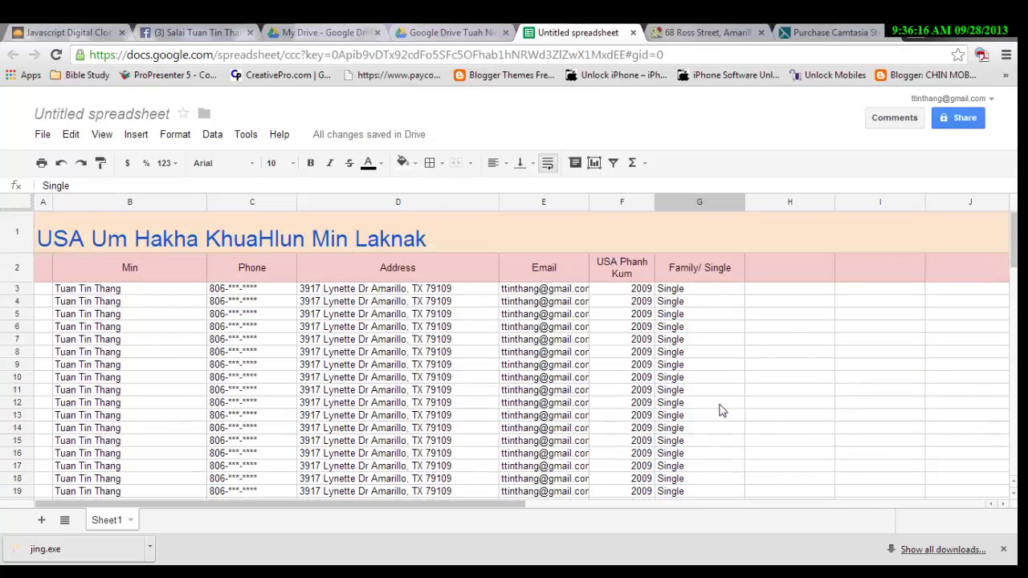
{"action": "scroll", "coordinate": [723, 414], "scroll_direction": "down", "scroll_amount": 5}
{"action": "scroll", "coordinate": [722, 414], "scroll_direction": "up", "scroll_amount": 5}
{"action": "scroll", "coordinate": [122, 458], "scroll_direction": "down", "scroll_amount": 4}
{"action": "scroll", "coordinate": [122, 457], "scroll_direction": "up", "scroll_amount": 4}
{"action": "scroll", "coordinate": [122, 458], "scroll_direction": "down", "scroll_amount": 4}
{"action": "scroll", "coordinate": [122, 458], "scroll_direction": "up", "scroll_amount": 4}
{"action": "scroll", "coordinate": [237, 315], "scroll_direction": "down", "scroll_amount": 5}
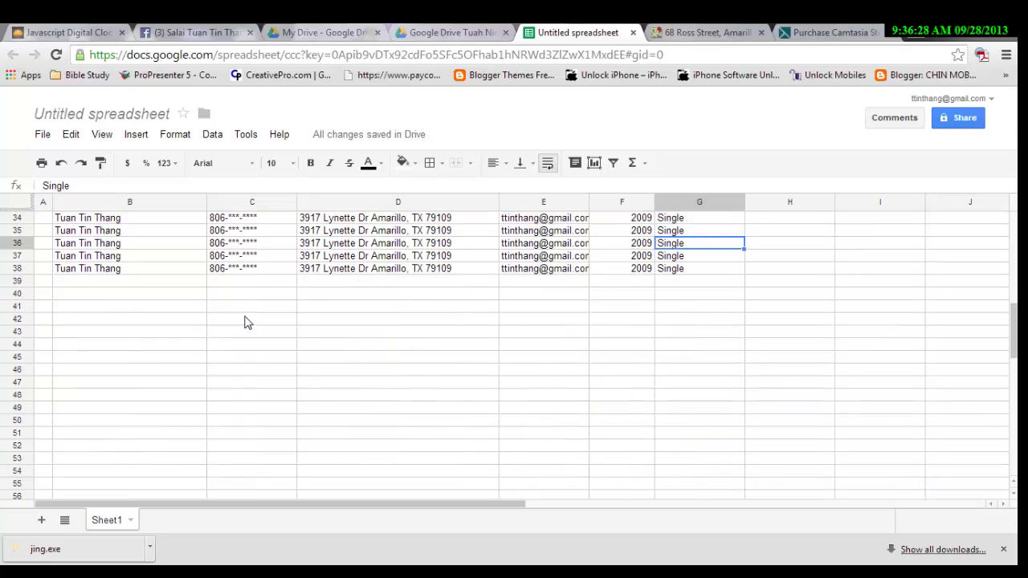
{"action": "scroll", "coordinate": [246, 321], "scroll_direction": "up", "scroll_amount": 6}
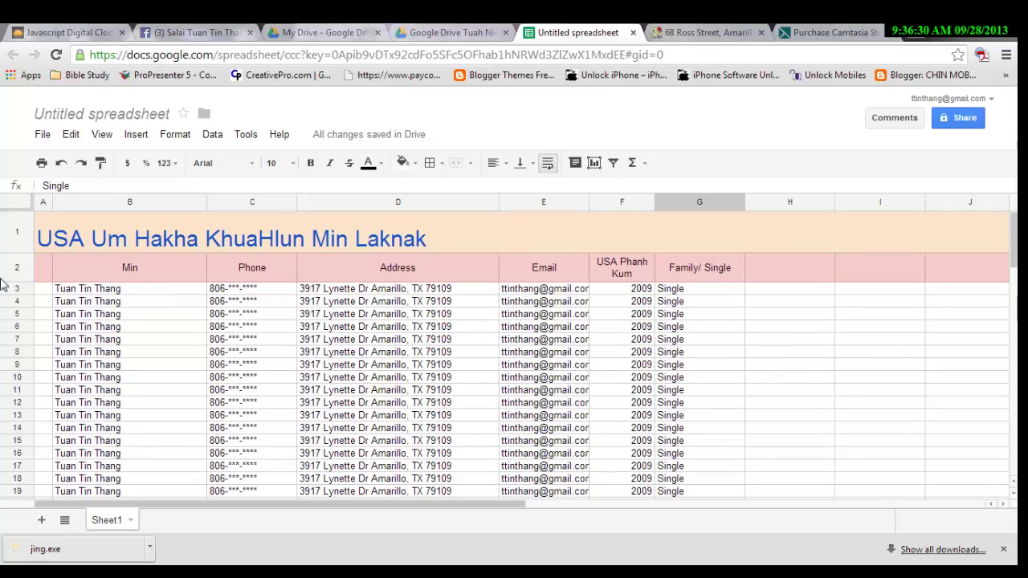
{"action": "left_click", "coordinate": [16, 276]}
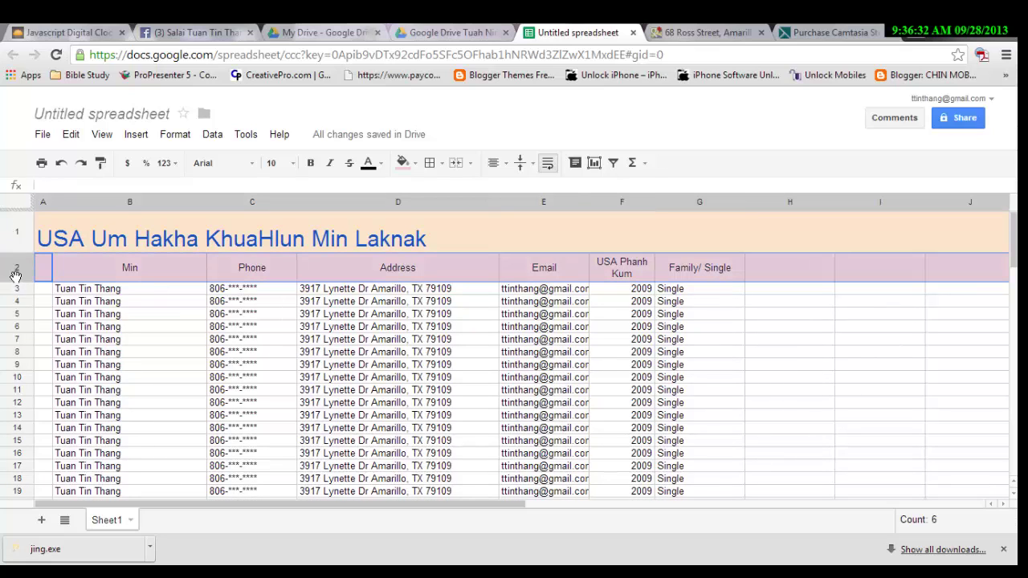
{"action": "left_click", "coordinate": [19, 289]}
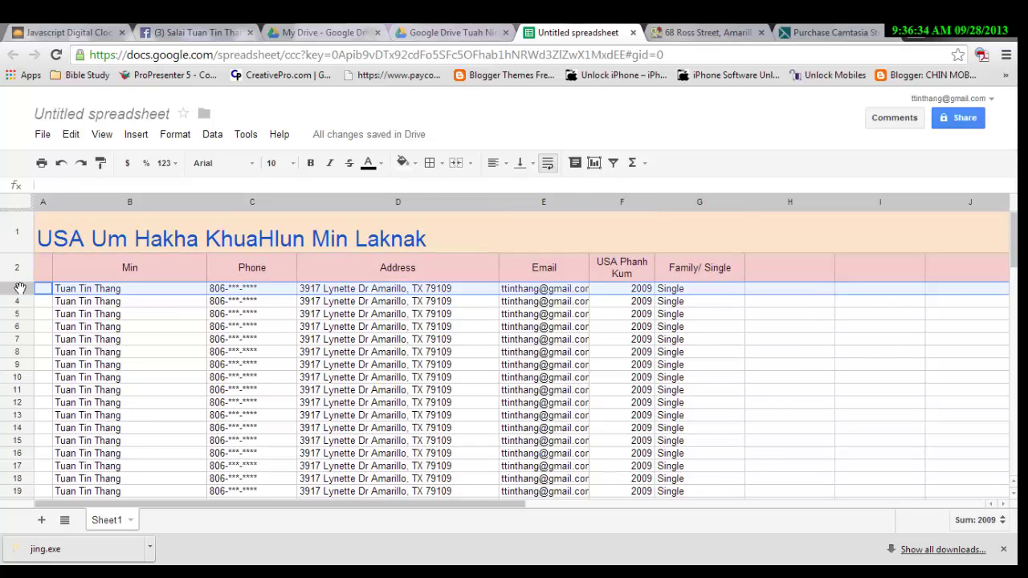
Freeze the top 2 rows so the title and header stay fixed.
{"action": "left_click", "coordinate": [102, 137]}
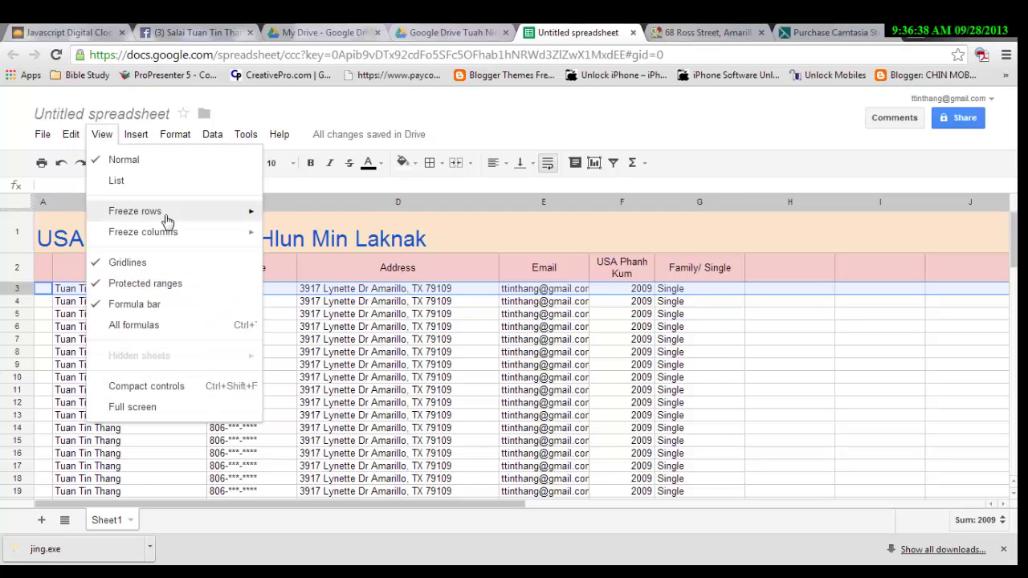
{"action": "mouse_move", "coordinate": [166, 220]}
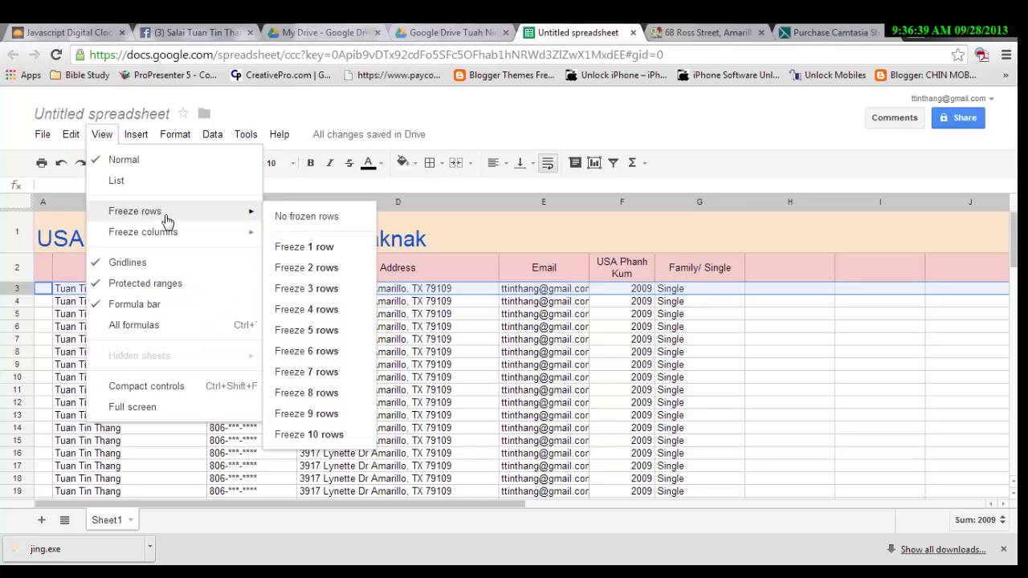
{"action": "left_click", "coordinate": [337, 274]}
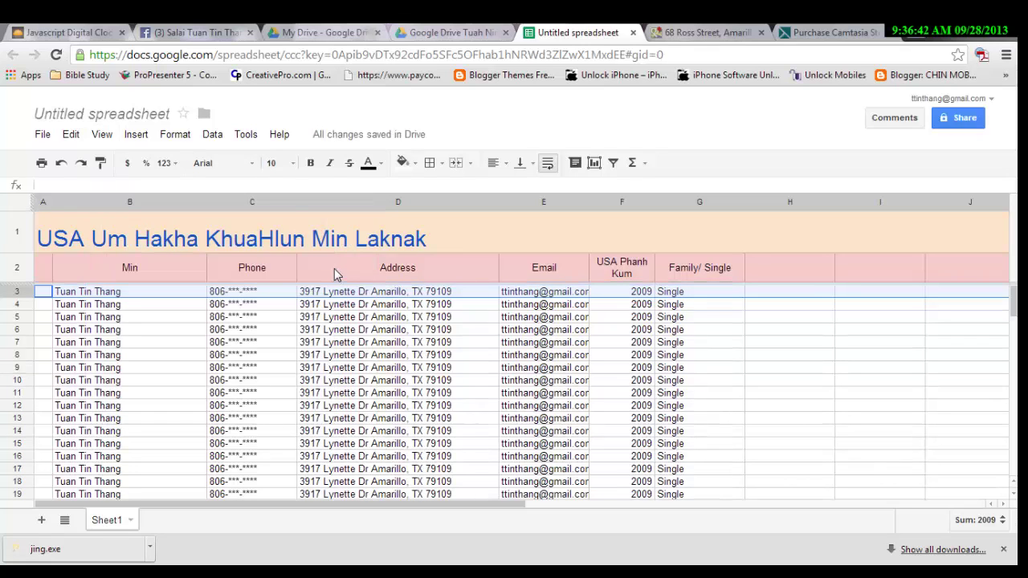
{"action": "left_click", "coordinate": [334, 269]}
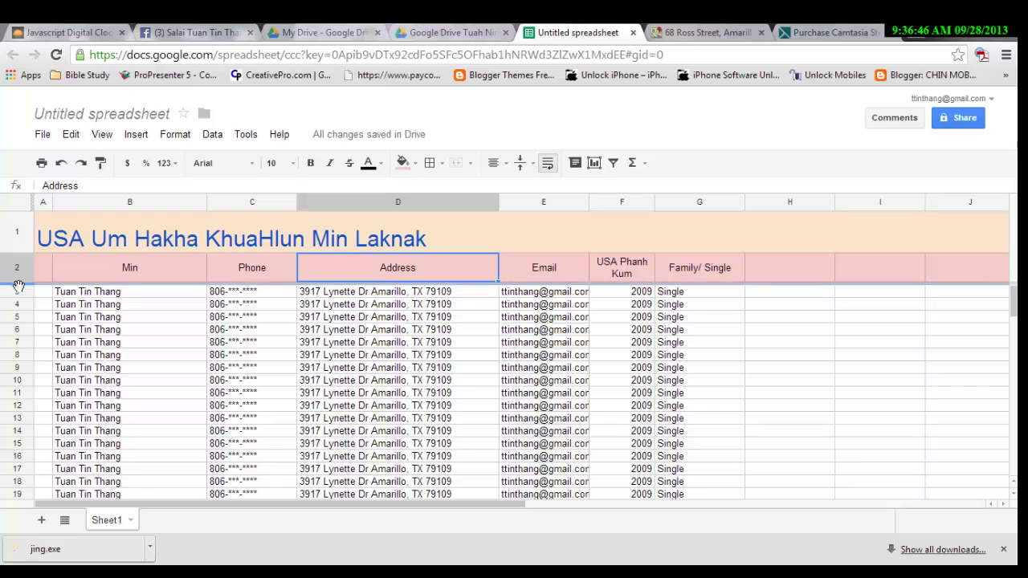
{"action": "left_click_drag", "start_coordinate": [19, 287], "coordinate": [796, 282]}
{"action": "left_click", "coordinate": [828, 417]}
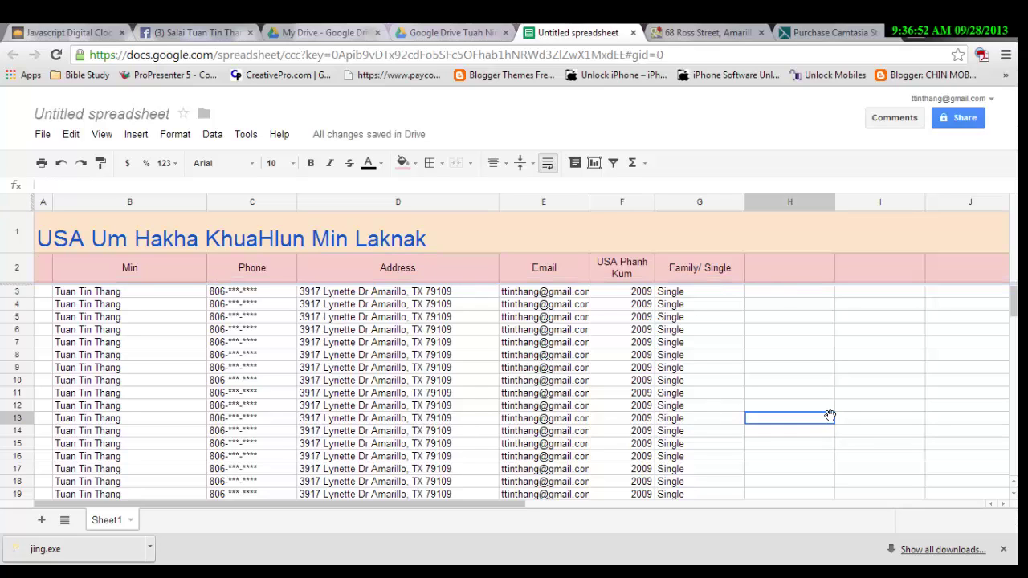
Scroll the roster up and down to confirm the frozen rows stay in place.
{"action": "scroll", "coordinate": [829, 413], "scroll_direction": "down", "scroll_amount": 2}
{"action": "scroll", "coordinate": [803, 401], "scroll_direction": "down", "scroll_amount": 10}
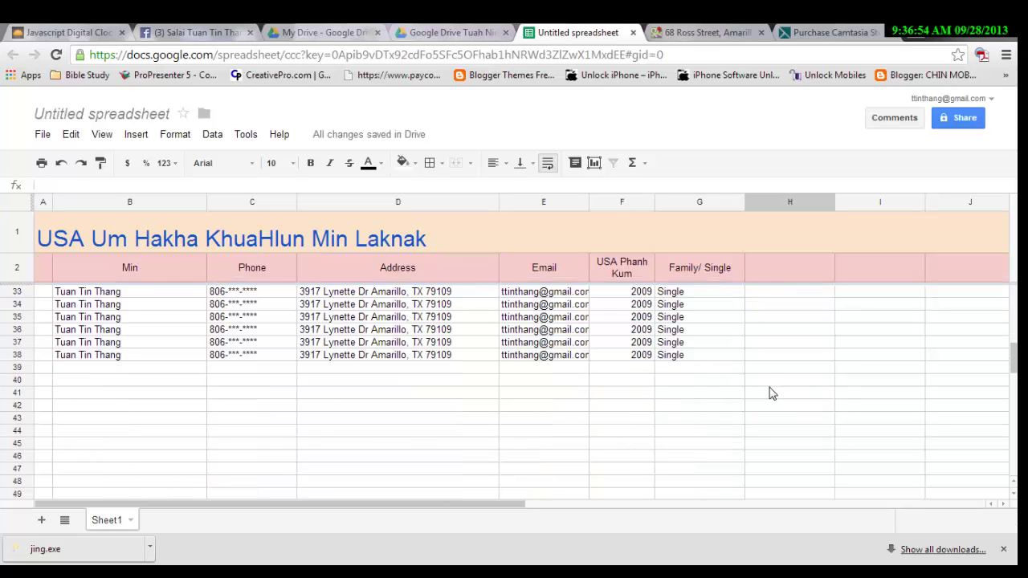
{"action": "scroll", "coordinate": [760, 382], "scroll_direction": "up", "scroll_amount": 6}
{"action": "scroll", "coordinate": [758, 382], "scroll_direction": "down", "scroll_amount": 5}
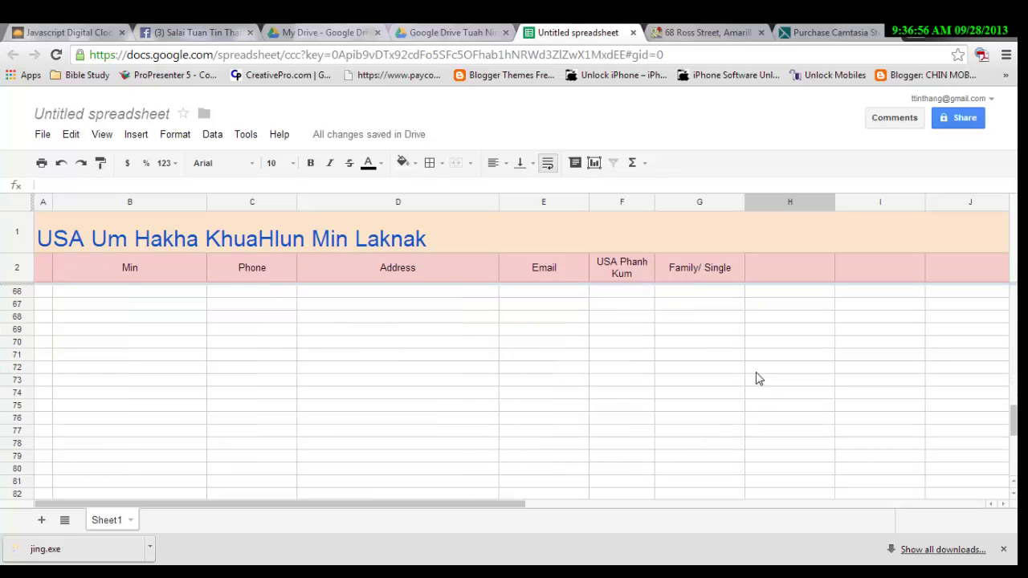
{"action": "scroll", "coordinate": [755, 376], "scroll_direction": "up", "scroll_amount": 3}
{"action": "scroll", "coordinate": [755, 376], "scroll_direction": "up", "scroll_amount": 9}
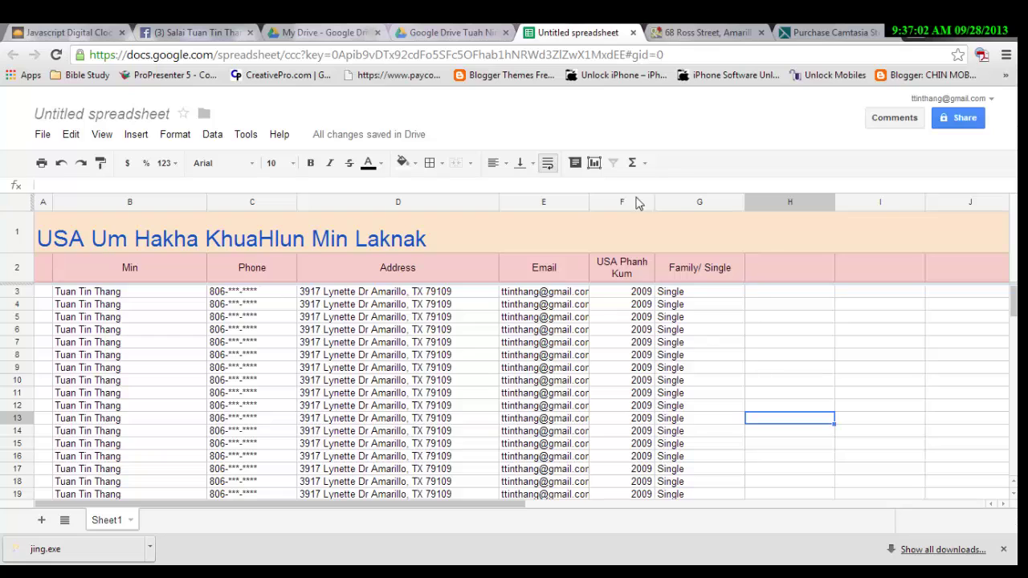
{"action": "scroll", "coordinate": [697, 329], "scroll_direction": "down", "scroll_amount": 3}
{"action": "scroll", "coordinate": [703, 344], "scroll_direction": "up", "scroll_amount": 3}
Name the spreadsheet 'USA Um Kha KhuaHlun Min Laknak' when prompted before sharing.
{"action": "left_click", "coordinate": [968, 121]}
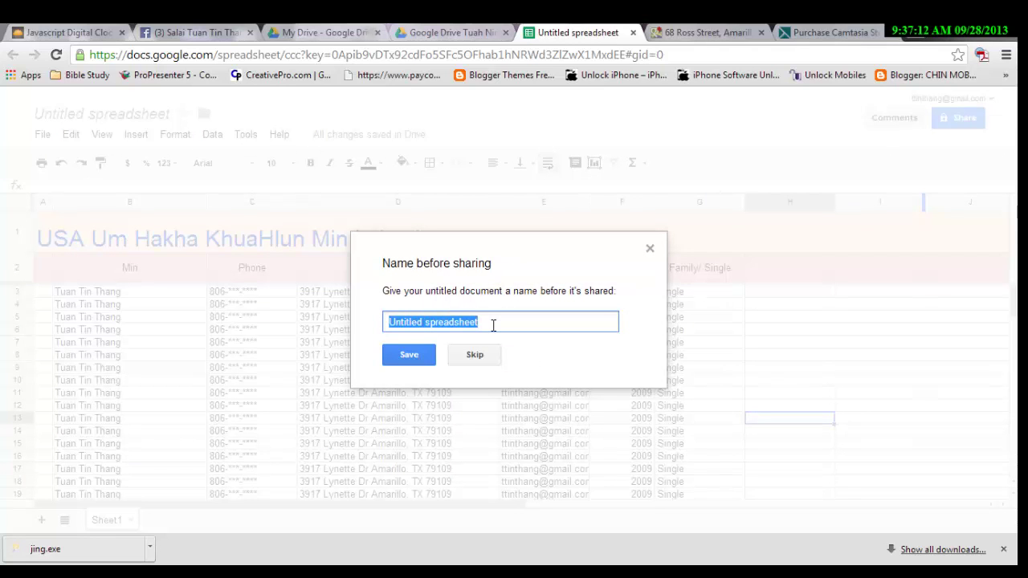
{"action": "type", "text": "USA Um Kha Khua"}
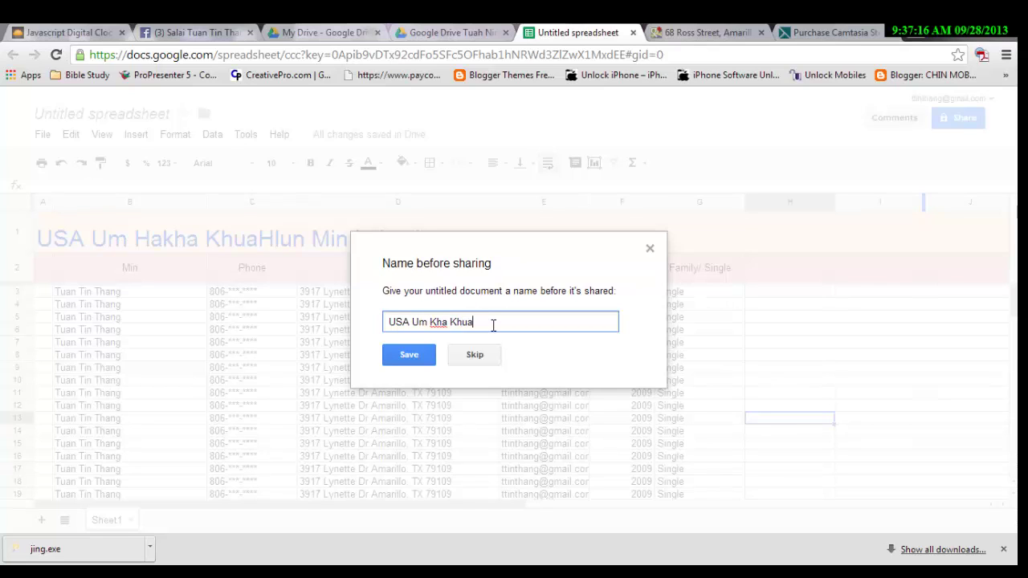
{"action": "type", "text": "Hlun Min Laknak"}
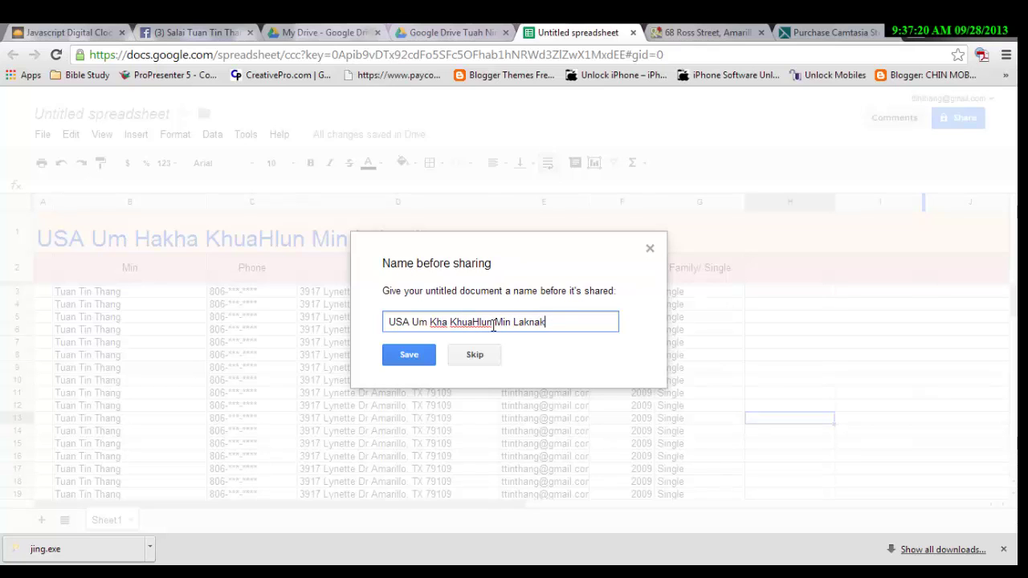
{"action": "left_click", "coordinate": [423, 356]}
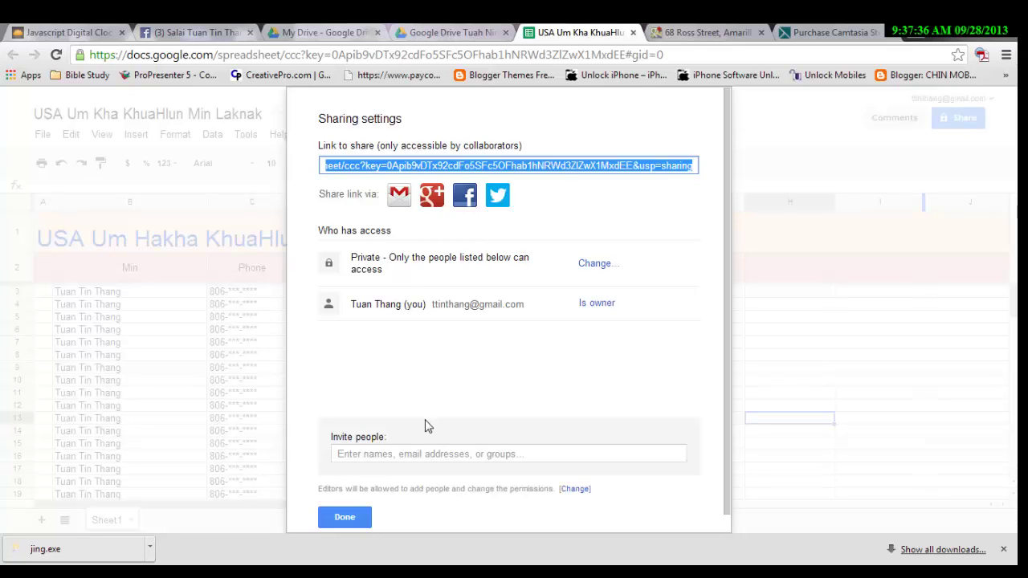
Bring up the spreadsheet's visibility options from Sharing settings, currently set to Private.
{"action": "left_click", "coordinate": [405, 456]}
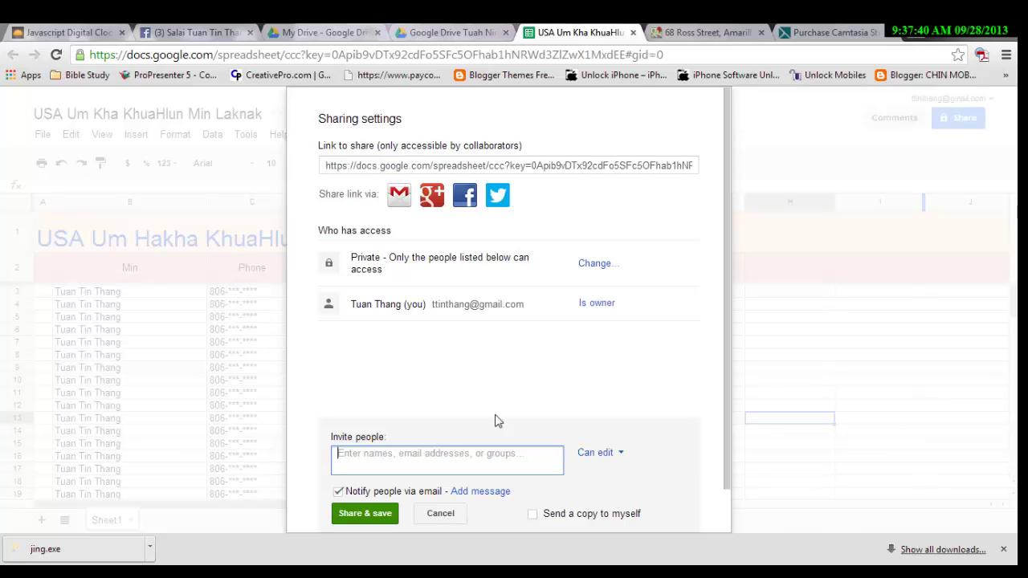
{"action": "left_click", "coordinate": [594, 266]}
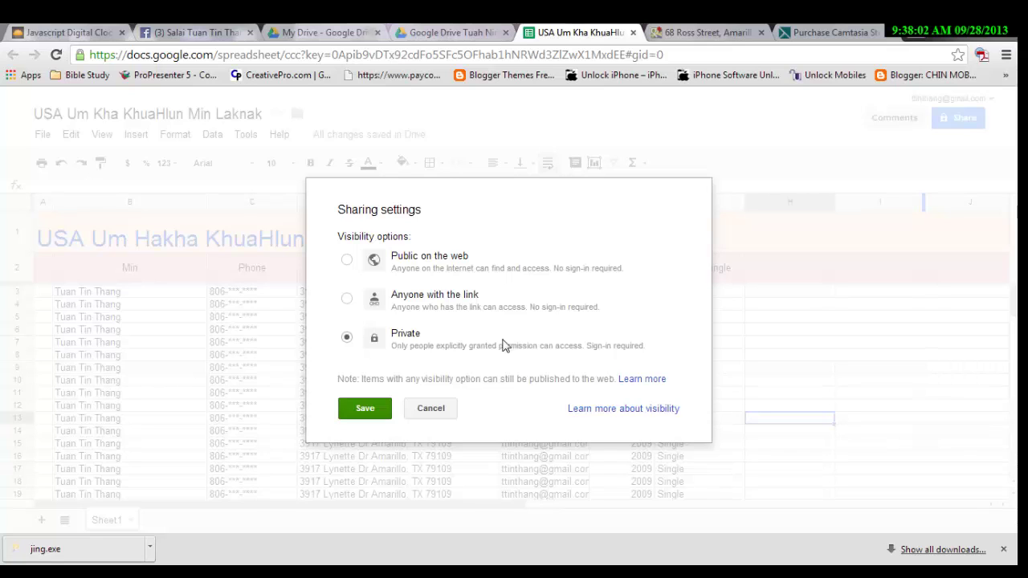
Switch link sharing to 'Anyone with the link' with Can edit access and save.
{"action": "left_click", "coordinate": [347, 300]}
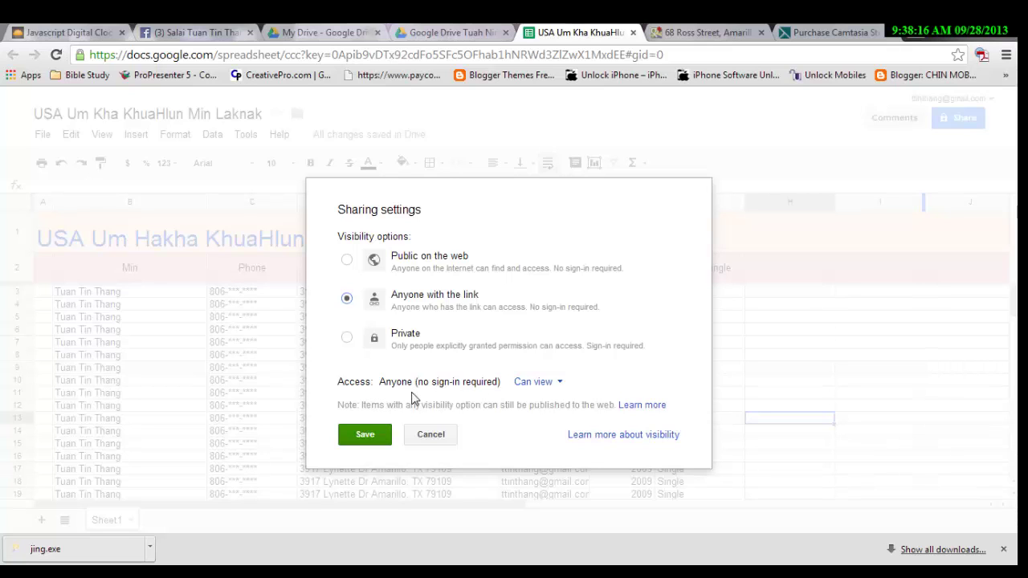
{"action": "left_click", "coordinate": [551, 383]}
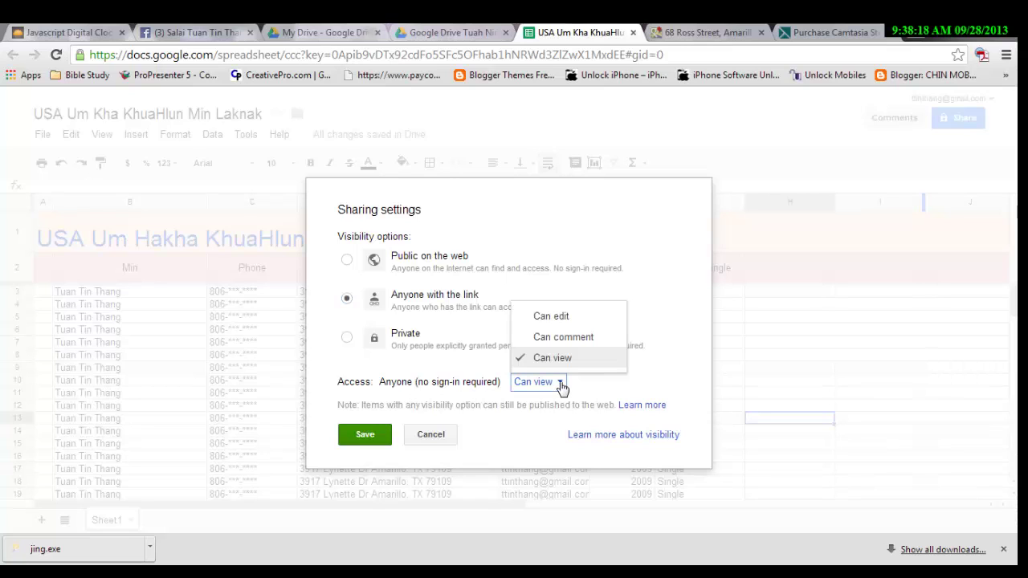
{"action": "left_click", "coordinate": [570, 318]}
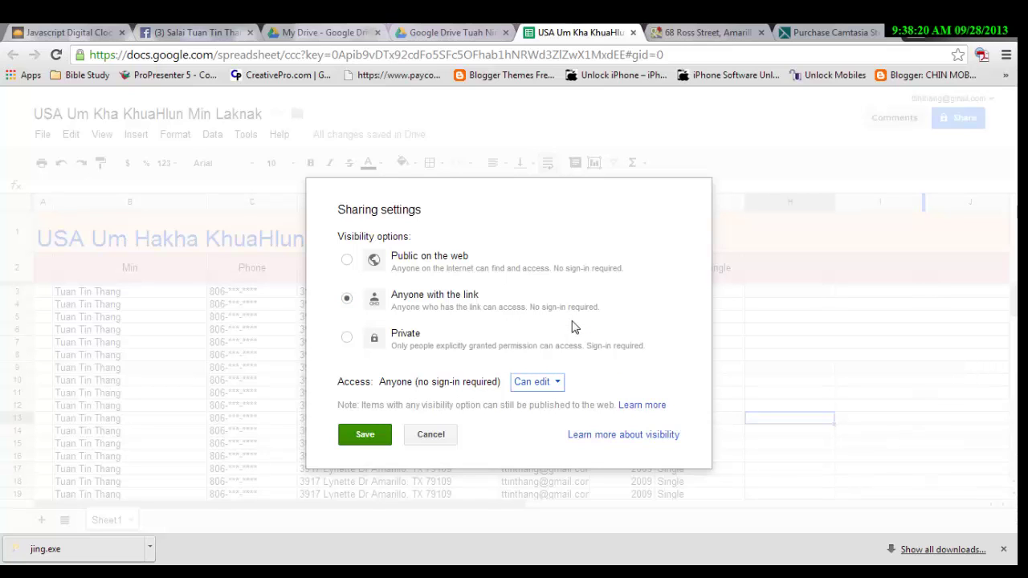
{"action": "left_click", "coordinate": [558, 384]}
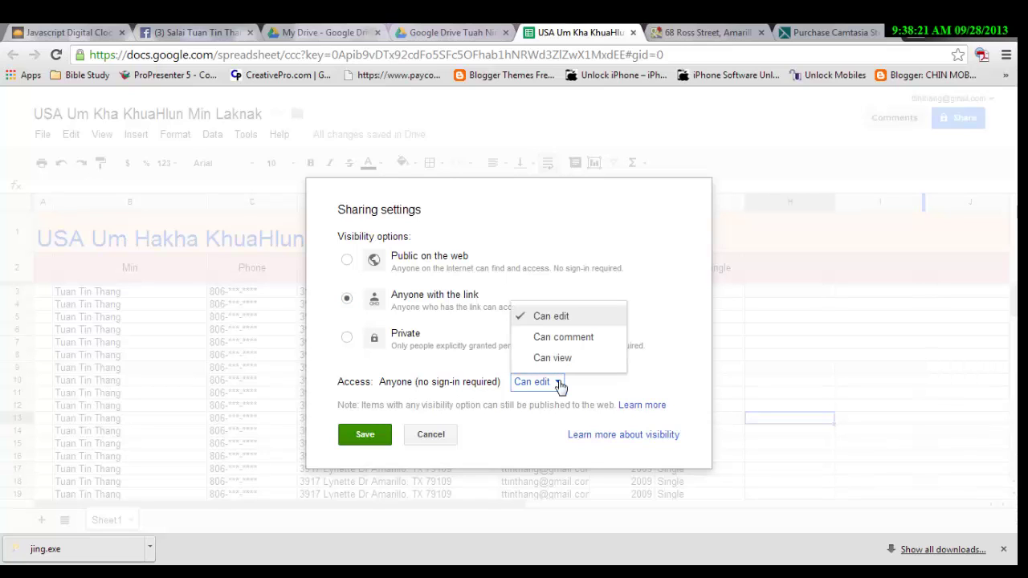
{"action": "left_click", "coordinate": [573, 326]}
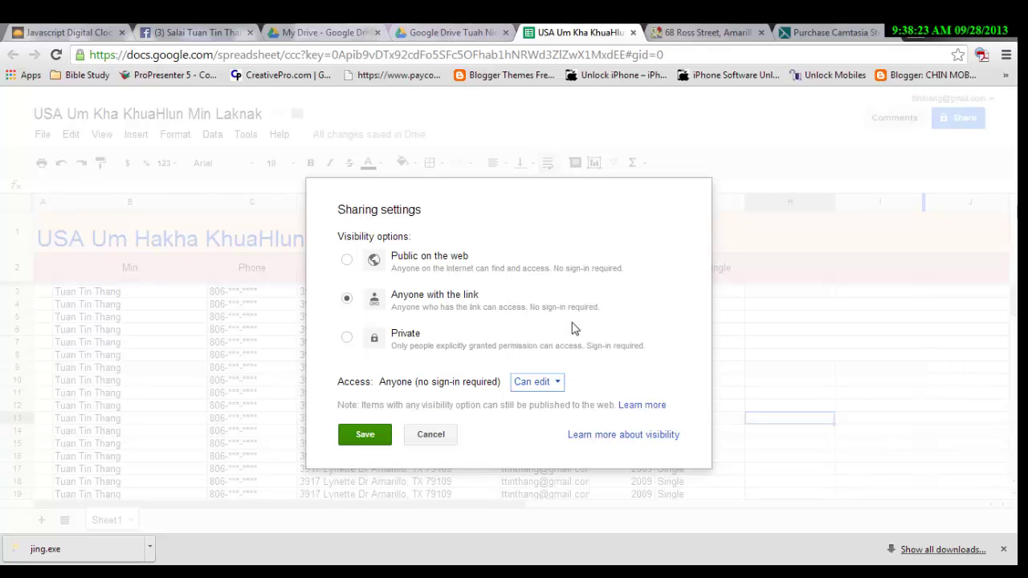
{"action": "left_click", "coordinate": [362, 435]}
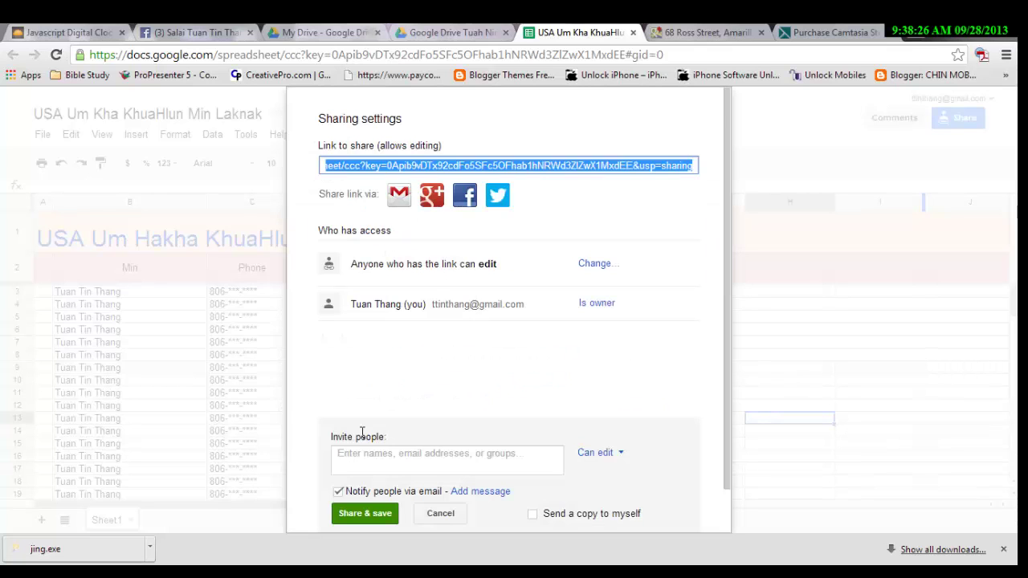
Copy the spreadsheet's shareable link and return to the shared spreadsheet tab.
{"action": "right_click", "coordinate": [515, 173]}
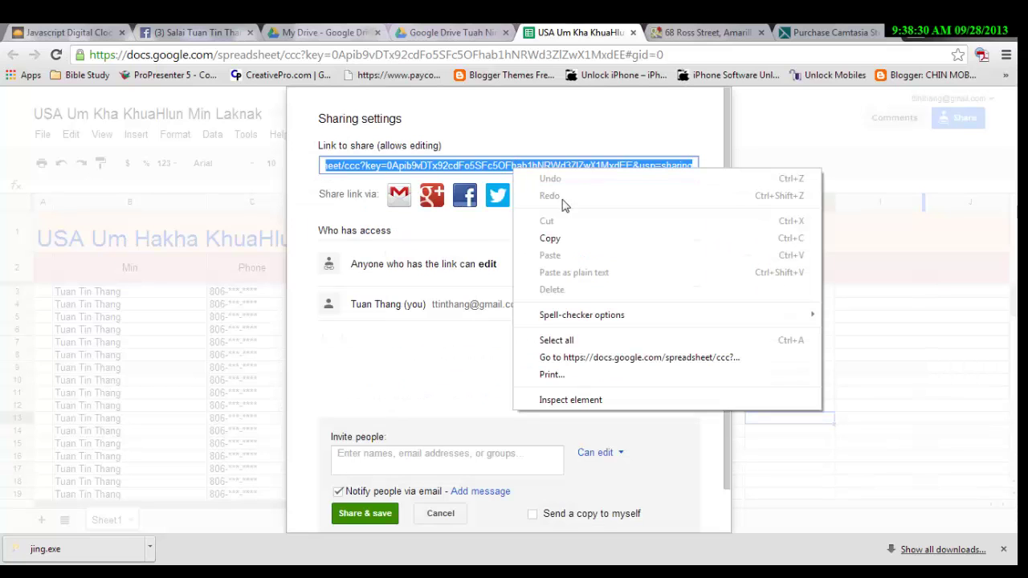
{"action": "left_click", "coordinate": [575, 239]}
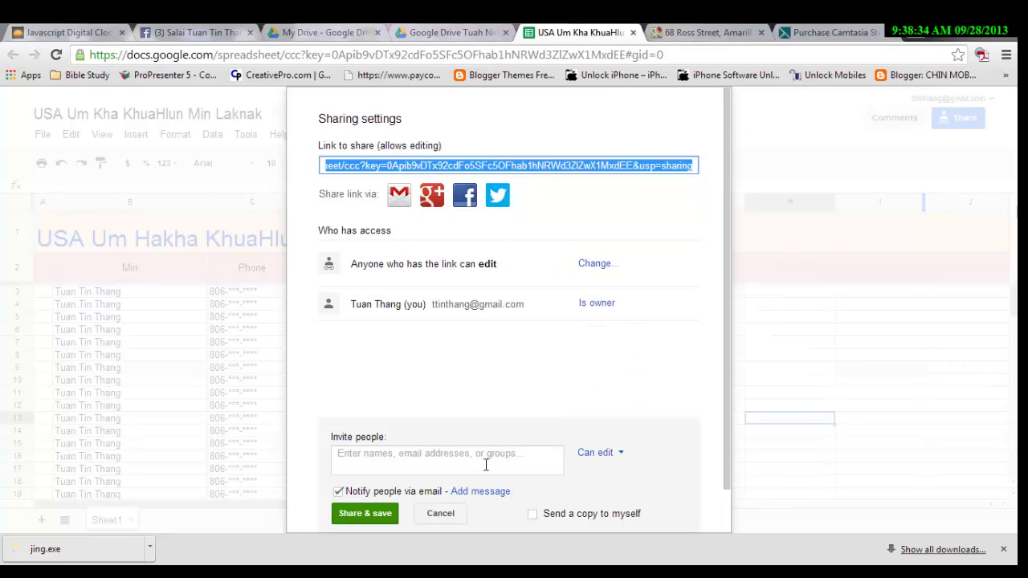
{"action": "left_click", "coordinate": [740, 32]}
{"action": "left_click", "coordinate": [556, 32]}
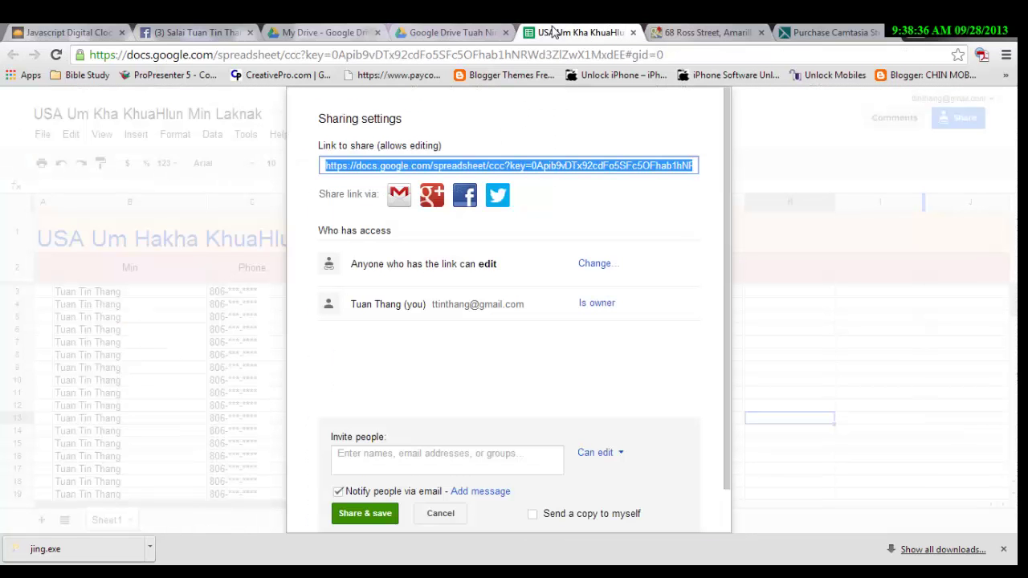
Invite the second account's e-mail address with Can edit, then Share & save and close.
{"action": "left_click", "coordinate": [419, 464]}
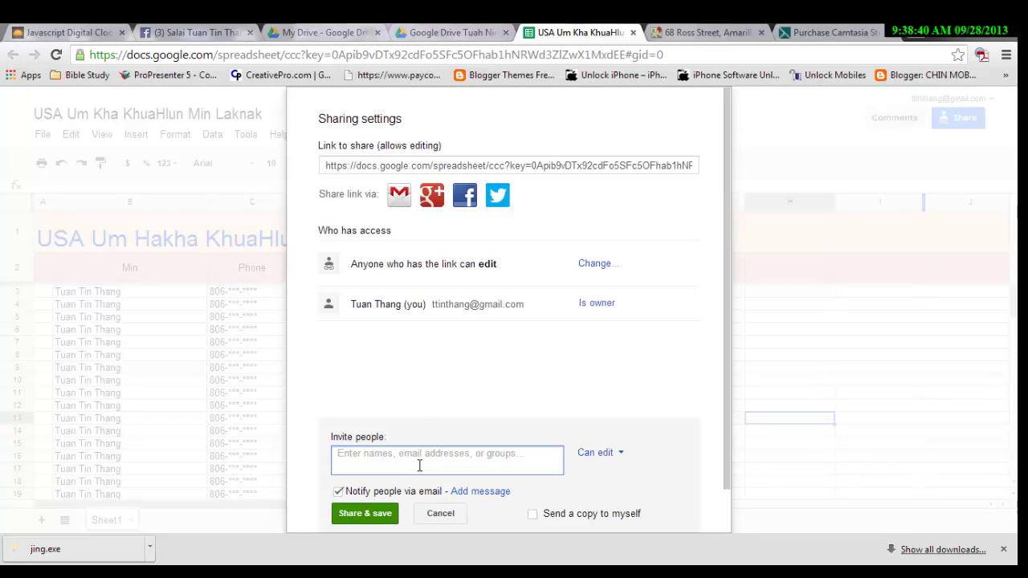
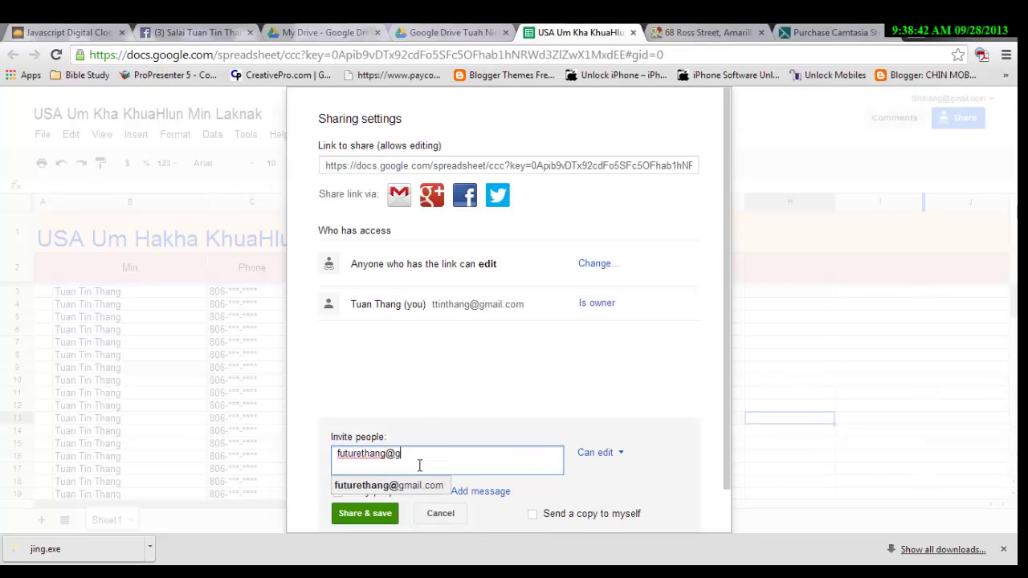
{"action": "left_click", "coordinate": [583, 490]}
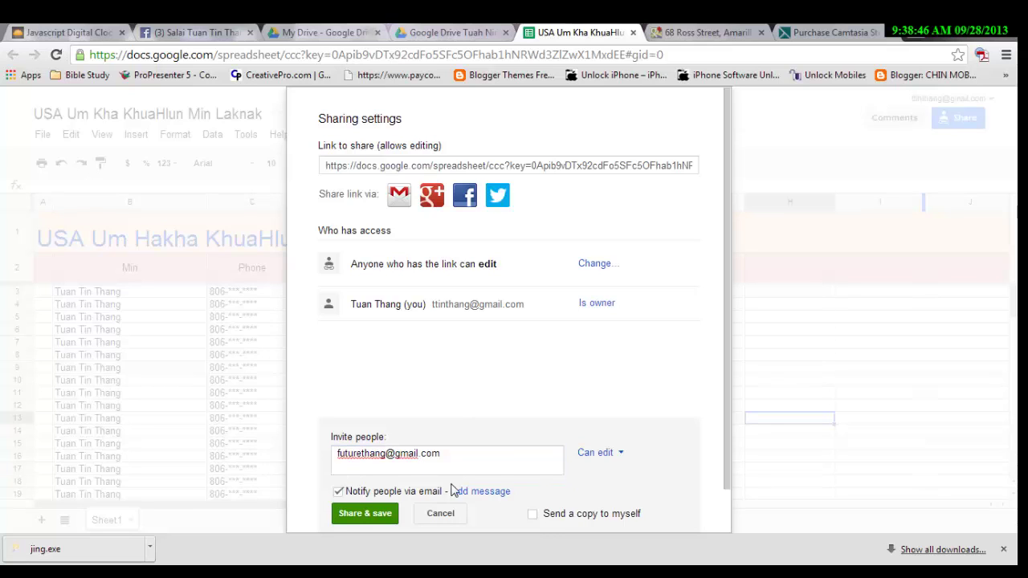
{"action": "left_click", "coordinate": [361, 515]}
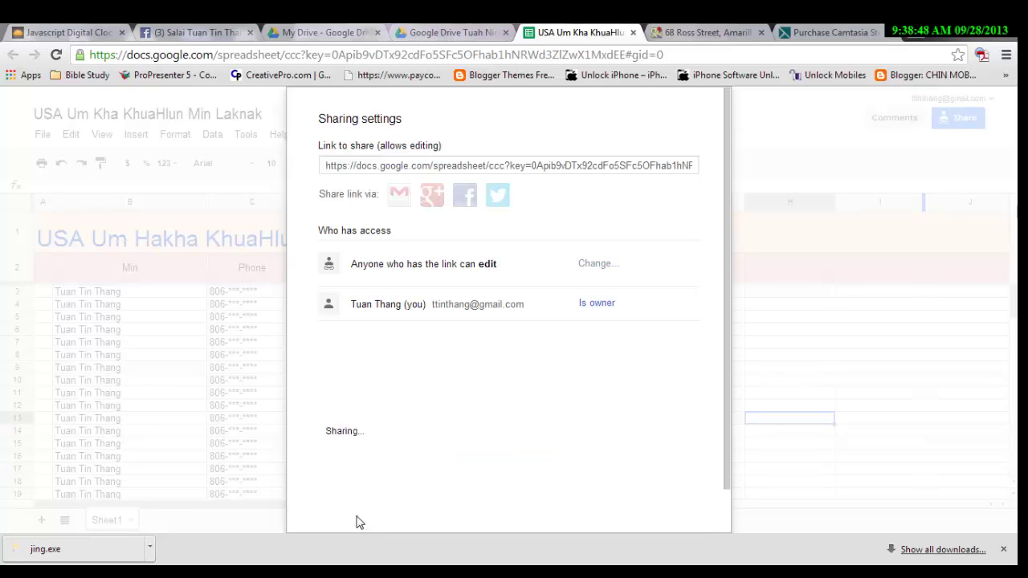
{"action": "left_click", "coordinate": [351, 524]}
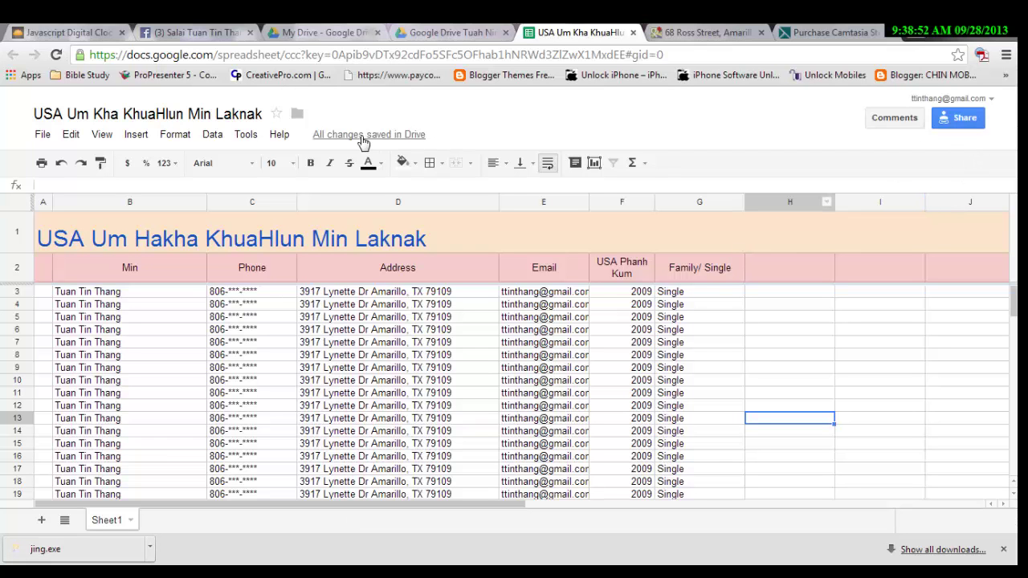
{"action": "mouse_move", "coordinate": [342, 143]}
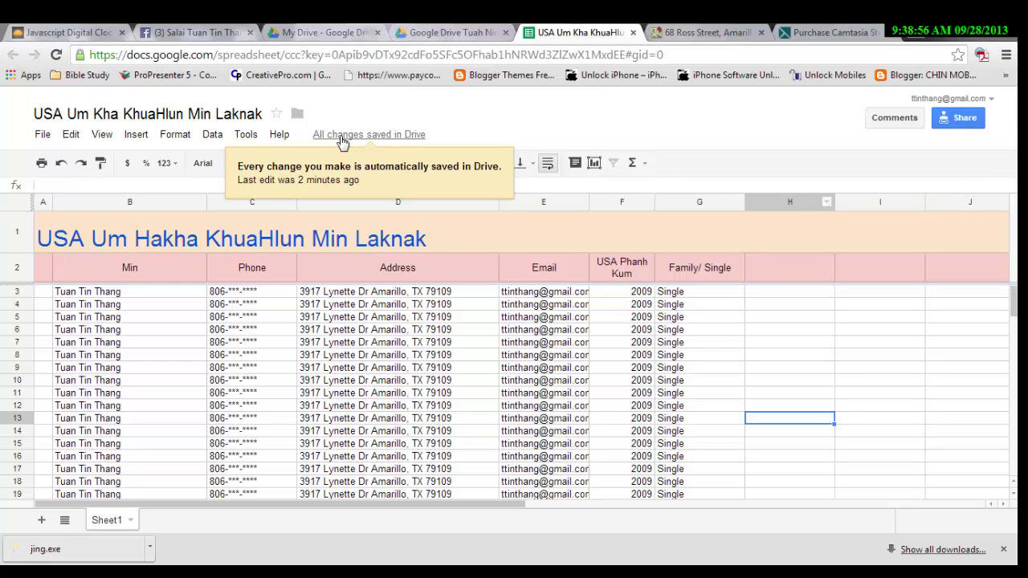
{"action": "left_click", "coordinate": [342, 138]}
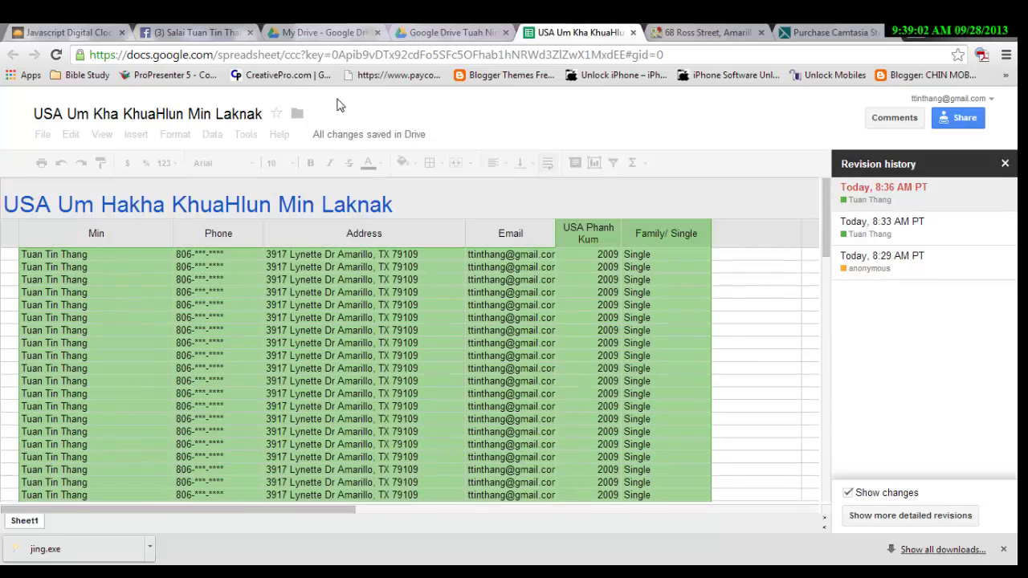
{"action": "scroll", "coordinate": [452, 408], "scroll_direction": "down", "scroll_amount": 10}
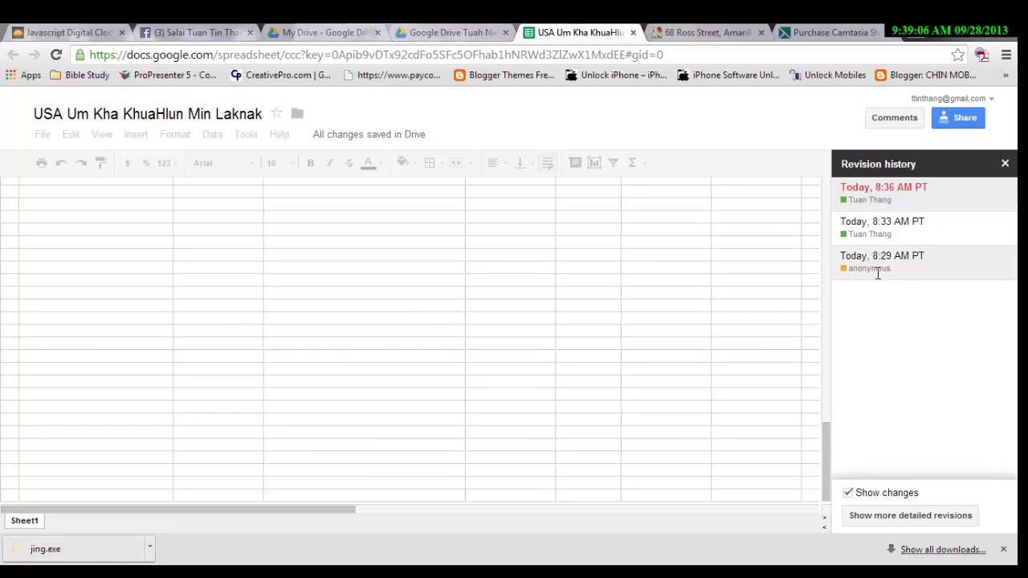
{"action": "left_click_drag", "start_coordinate": [889, 268], "coordinate": [876, 256]}
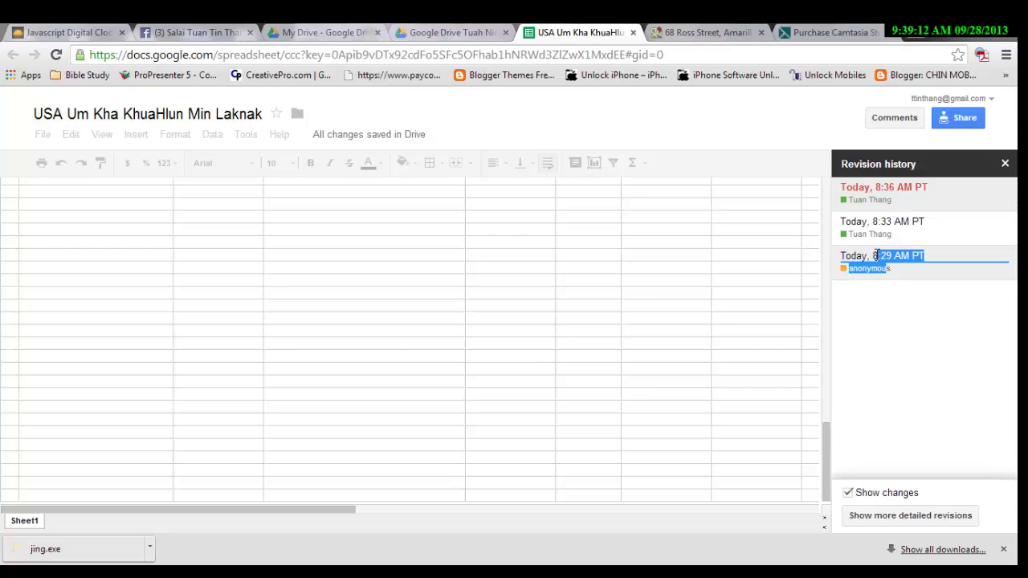
{"action": "left_click", "coordinate": [895, 308]}
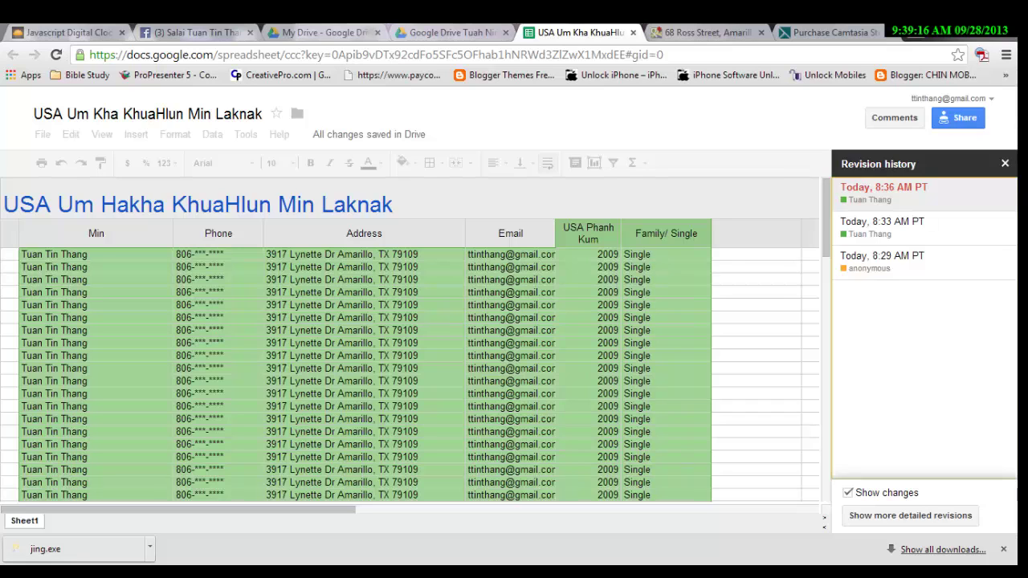
{"action": "left_click", "coordinate": [1005, 163]}
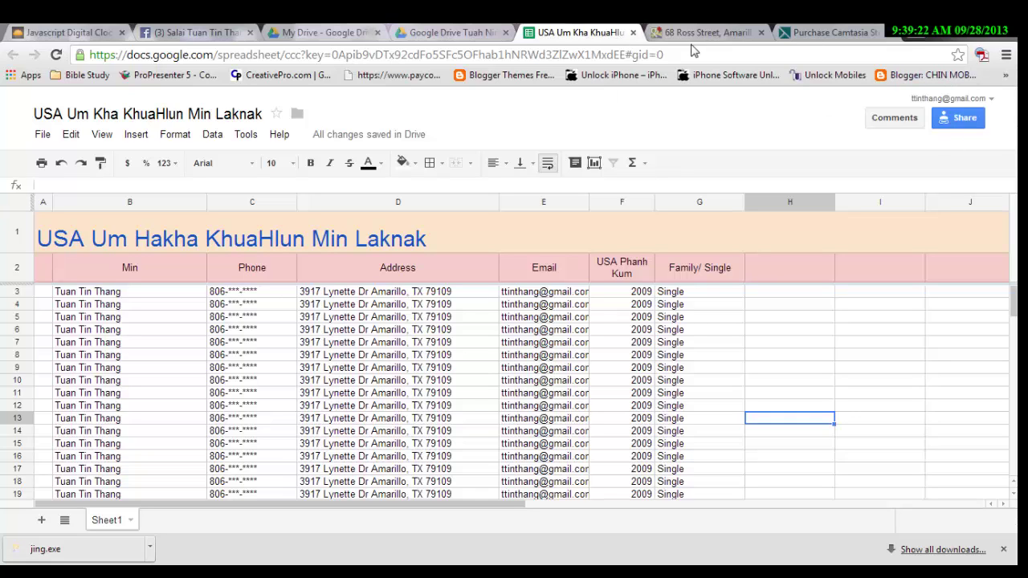
Sign the owner account out from the account menu.
{"action": "left_click", "coordinate": [990, 100]}
{"action": "left_click", "coordinate": [974, 283]}
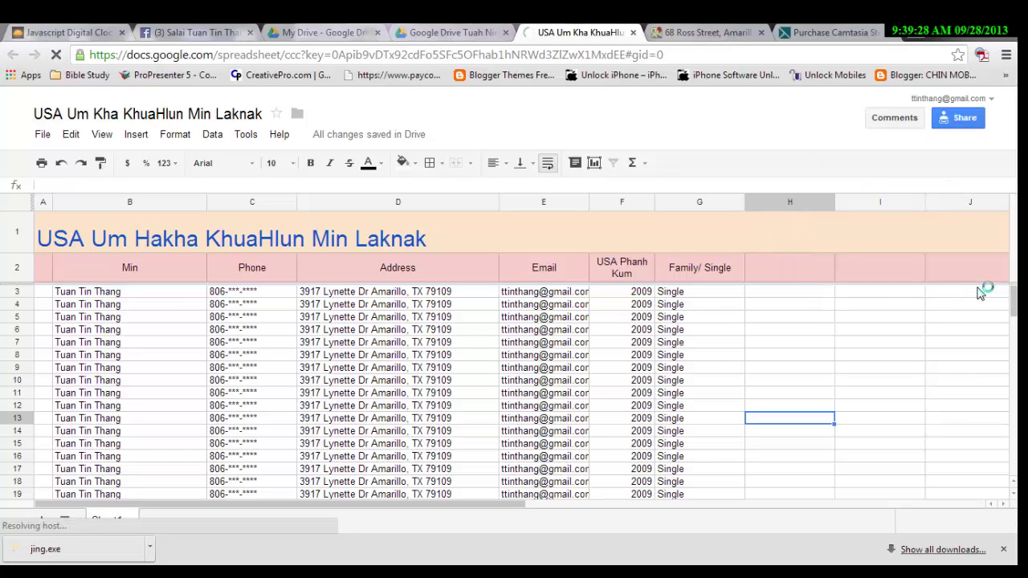
{"action": "left_click", "coordinate": [725, 29]}
{"action": "left_click", "coordinate": [620, 31]}
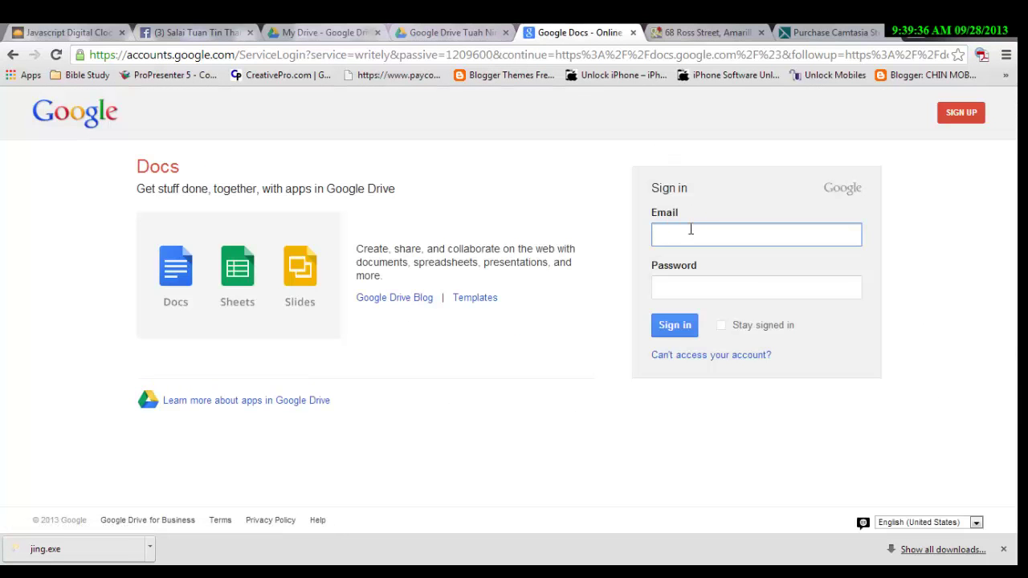
Sign in as the invited account using its saved e-mail and password.
{"action": "left_click", "coordinate": [691, 230]}
{"action": "left_click", "coordinate": [696, 271]}
{"action": "left_click", "coordinate": [698, 289]}
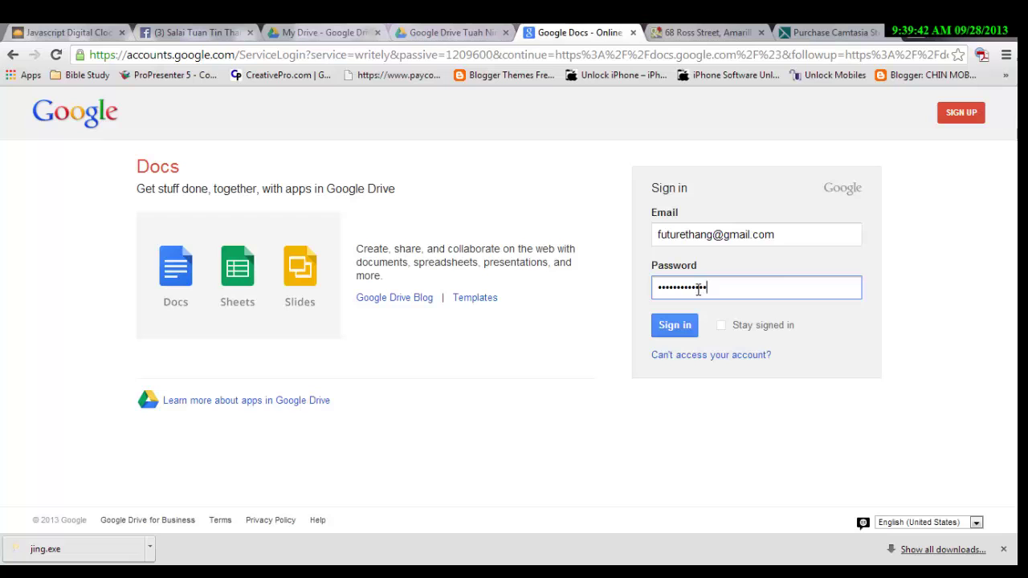
{"action": "left_click", "coordinate": [677, 326]}
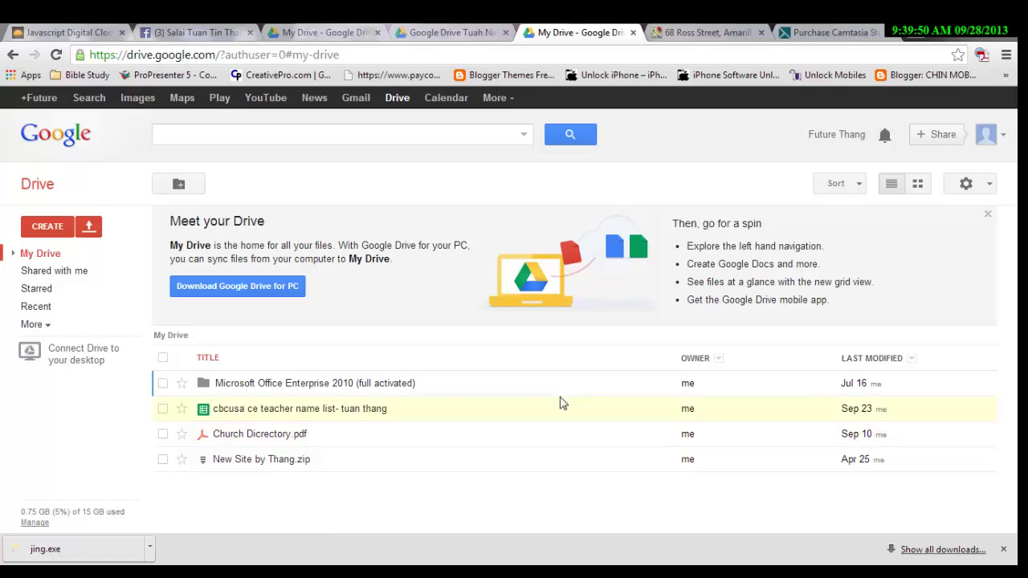
Open Gmail for the invited account and close the signed-out and duplicate Drive tabs.
{"action": "left_click", "coordinate": [356, 98]}
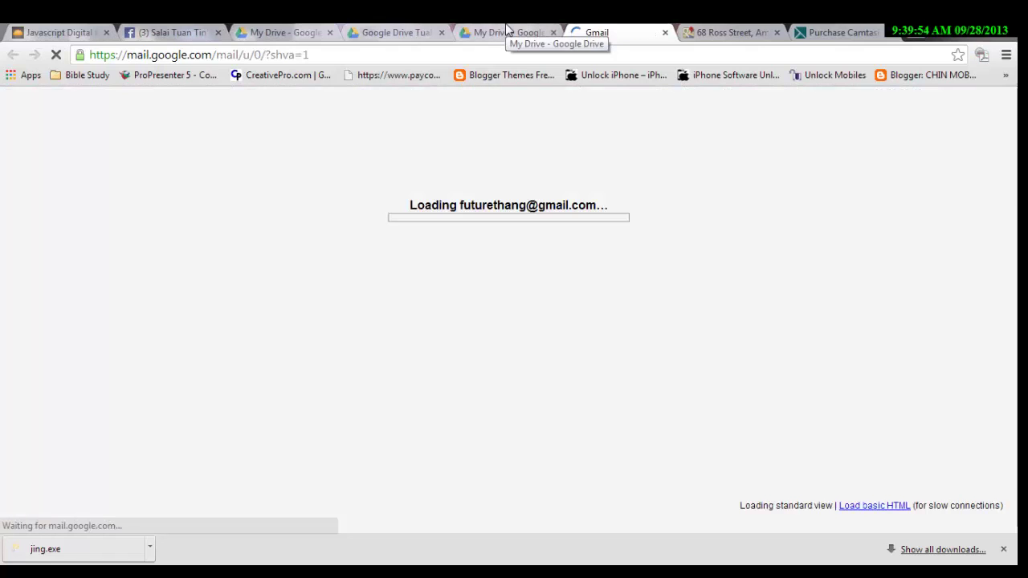
{"action": "left_click", "coordinate": [423, 34]}
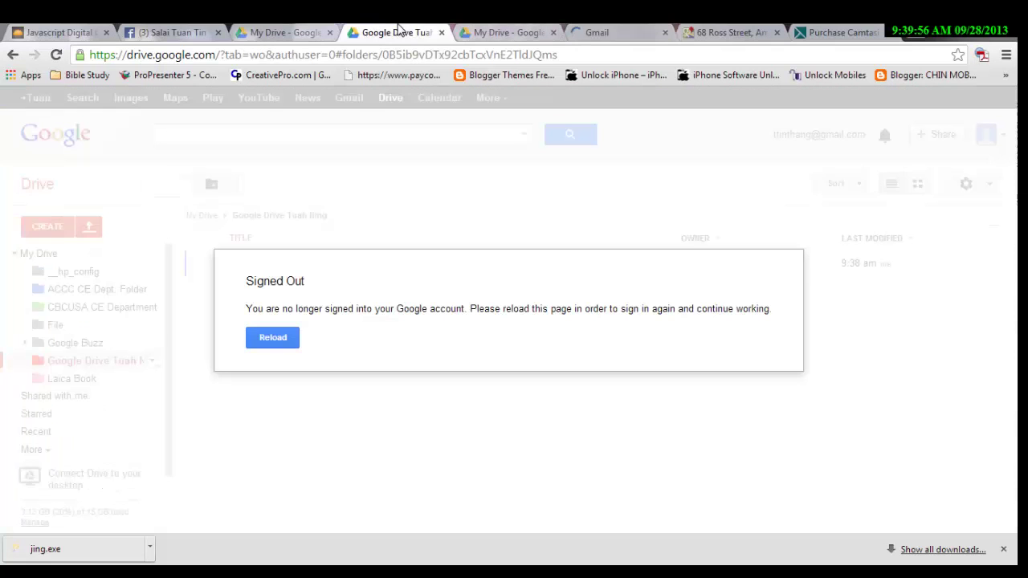
{"action": "left_click", "coordinate": [441, 33]}
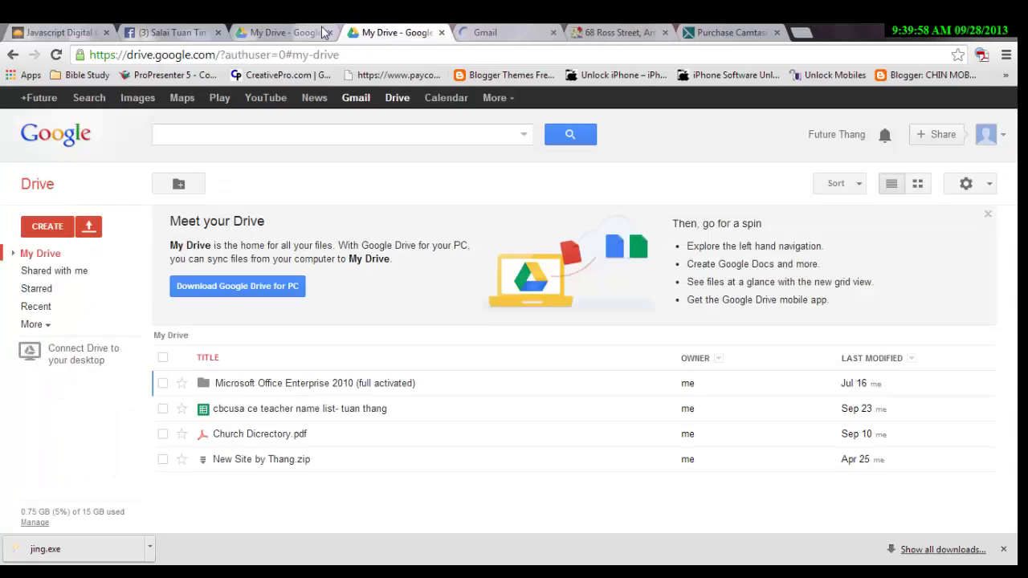
{"action": "left_click", "coordinate": [329, 33]}
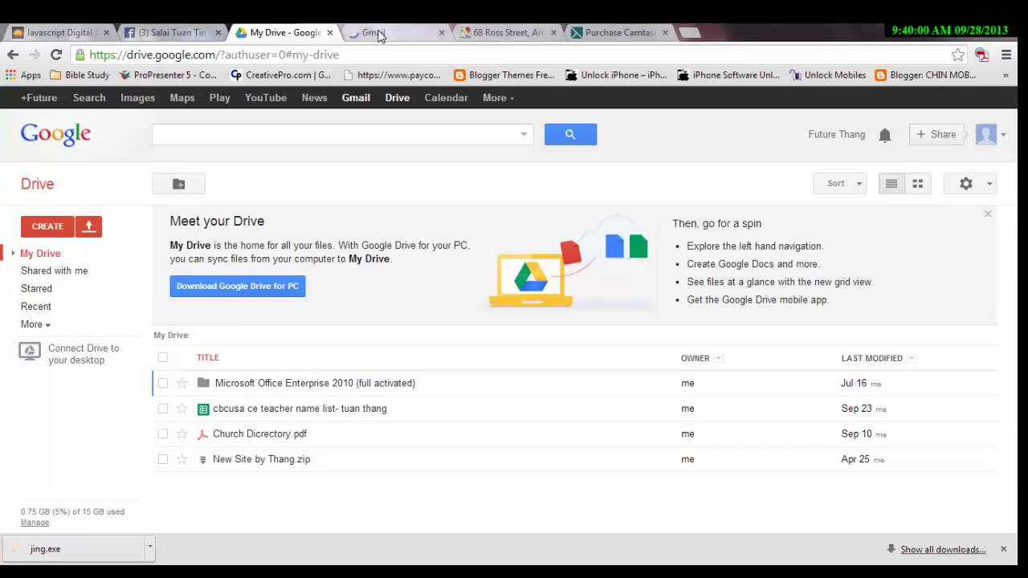
{"action": "left_click", "coordinate": [379, 33]}
{"action": "left_click", "coordinate": [285, 32]}
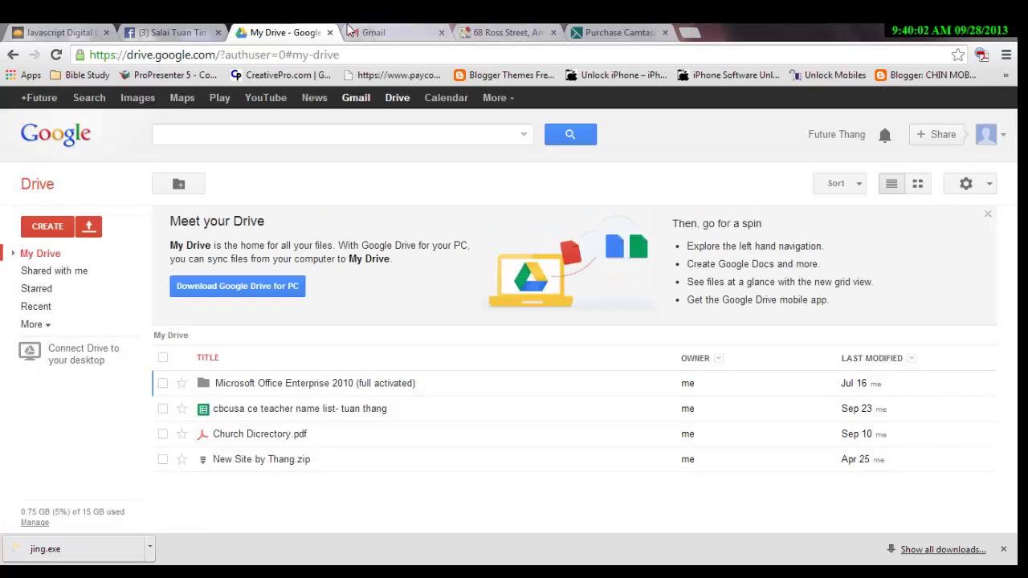
{"action": "left_click", "coordinate": [360, 31]}
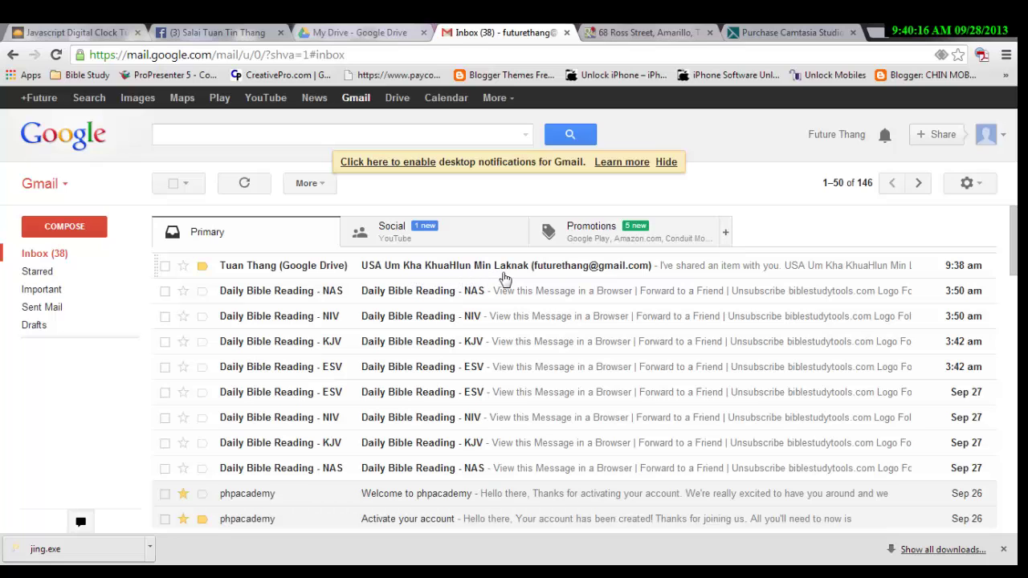
Open the 'USA Um Kha KhuaHlun Min Laknak' share email and follow its spreadsheet link.
{"action": "left_click", "coordinate": [289, 269]}
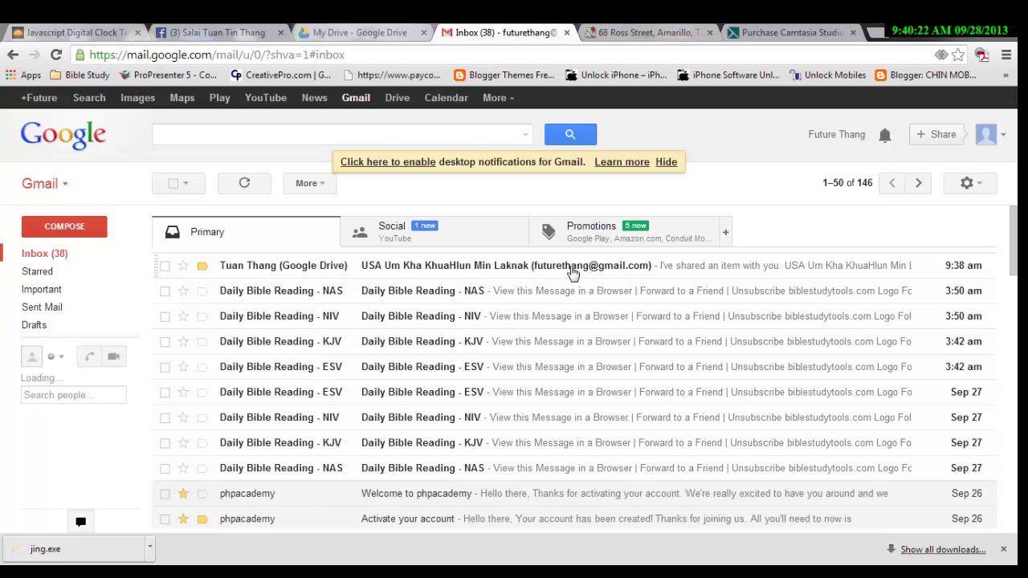
{"action": "left_click", "coordinate": [572, 272]}
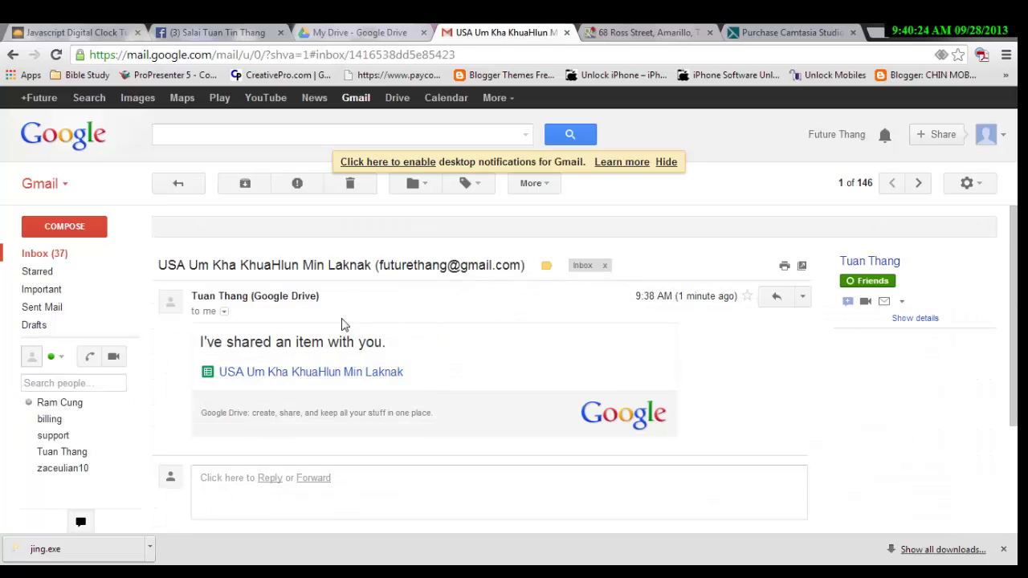
{"action": "left_click", "coordinate": [319, 375]}
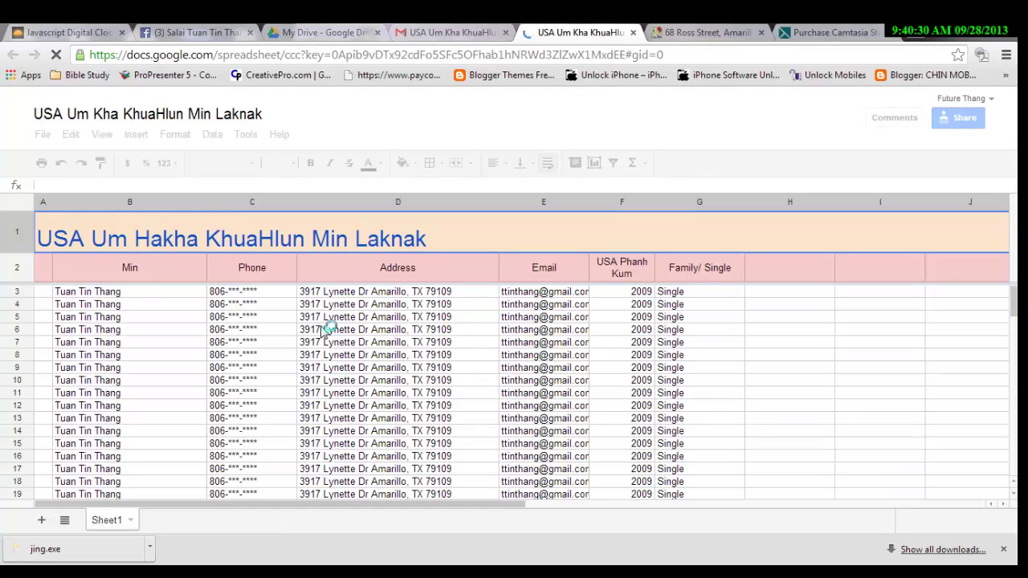
{"action": "scroll", "coordinate": [324, 331], "scroll_direction": "down", "scroll_amount": 10}
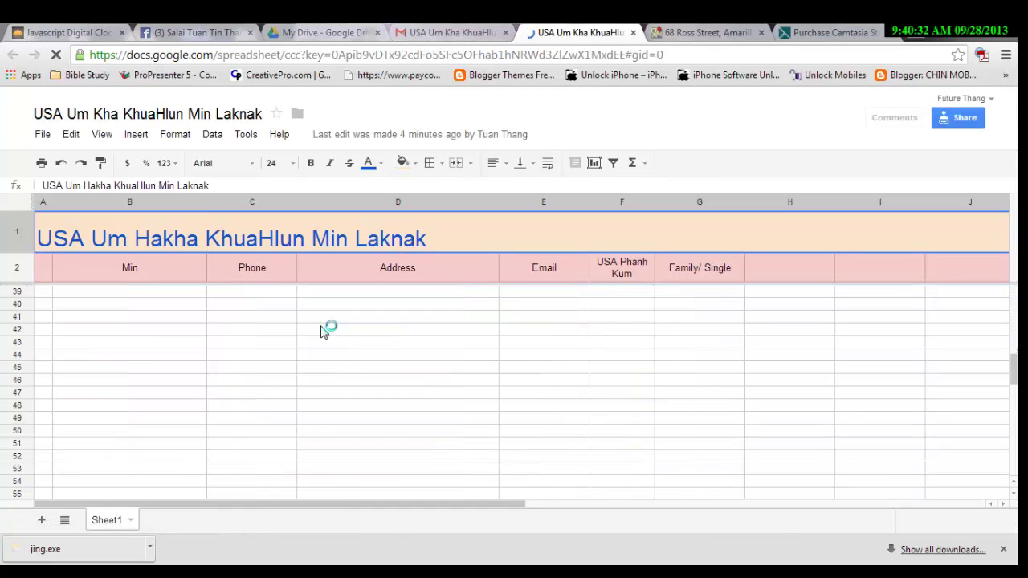
{"action": "scroll", "coordinate": [317, 332], "scroll_direction": "up", "scroll_amount": 2}
Fill B39:G39 with the member's name, phone, address, e-mail, year 2008 and Family.
{"action": "left_click", "coordinate": [109, 371]}
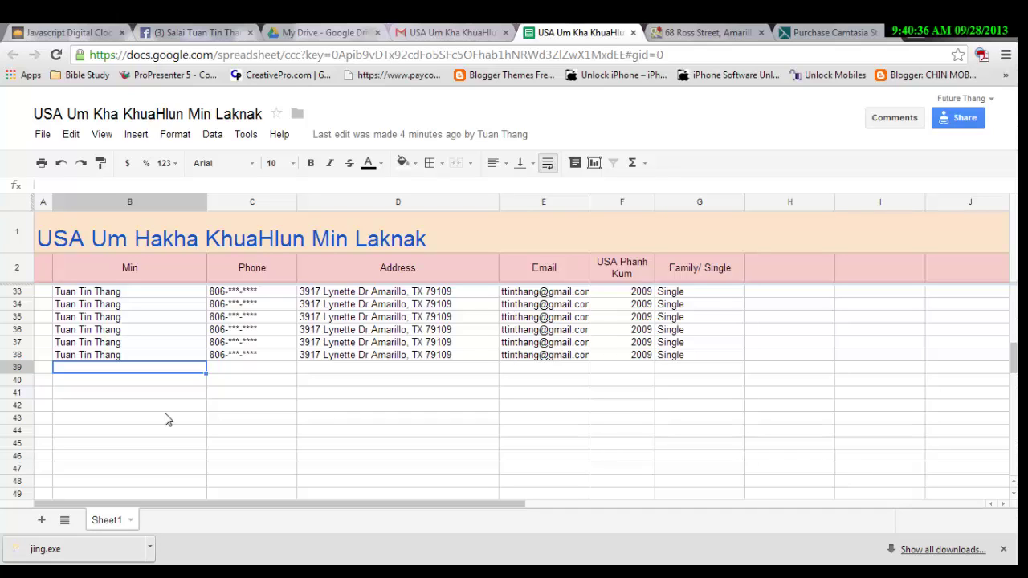
{"action": "type", "text": "Lunglung"}
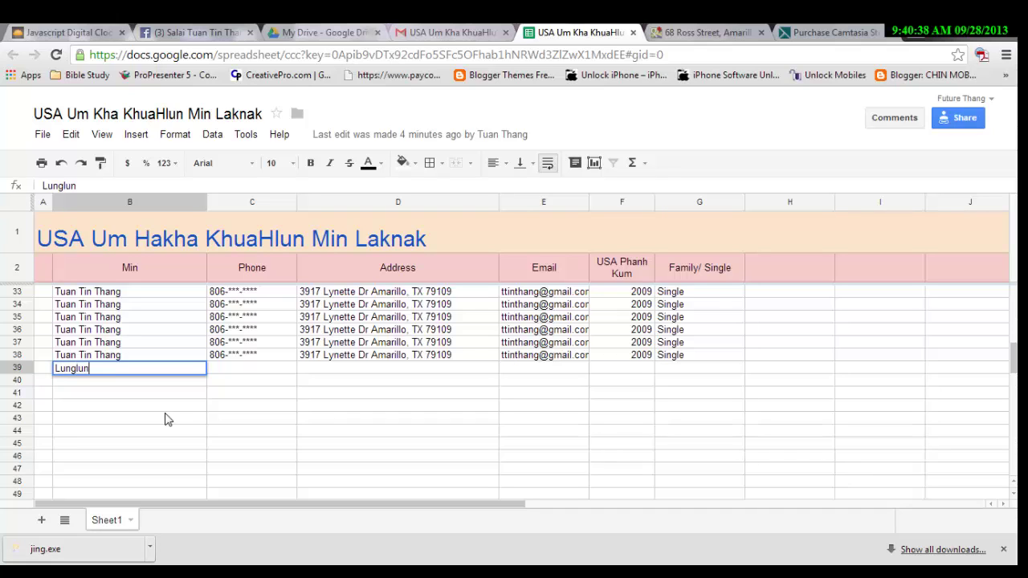
{"action": "key", "text": "Tab"}
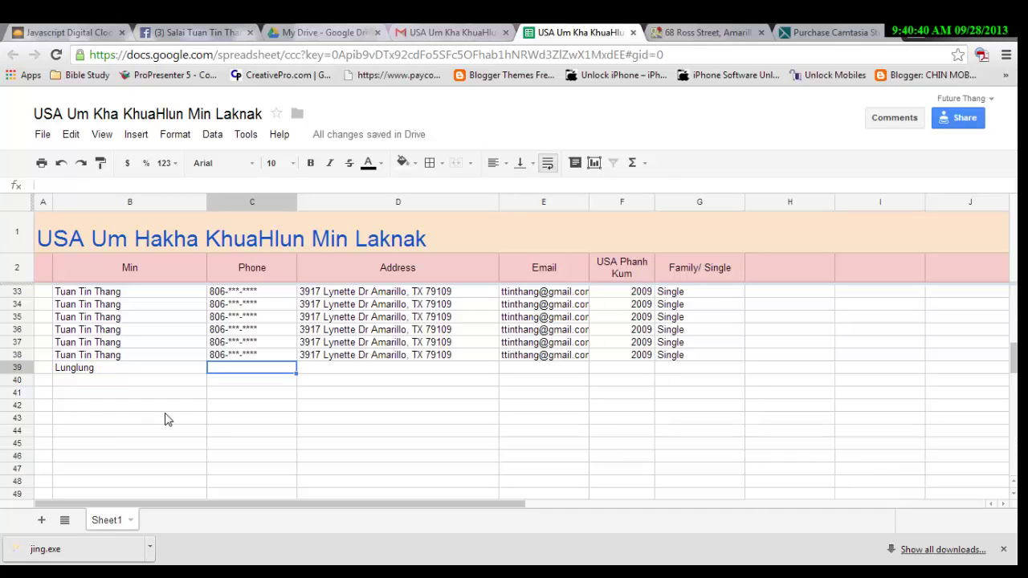
{"action": "type", "text": "806-***-****"}
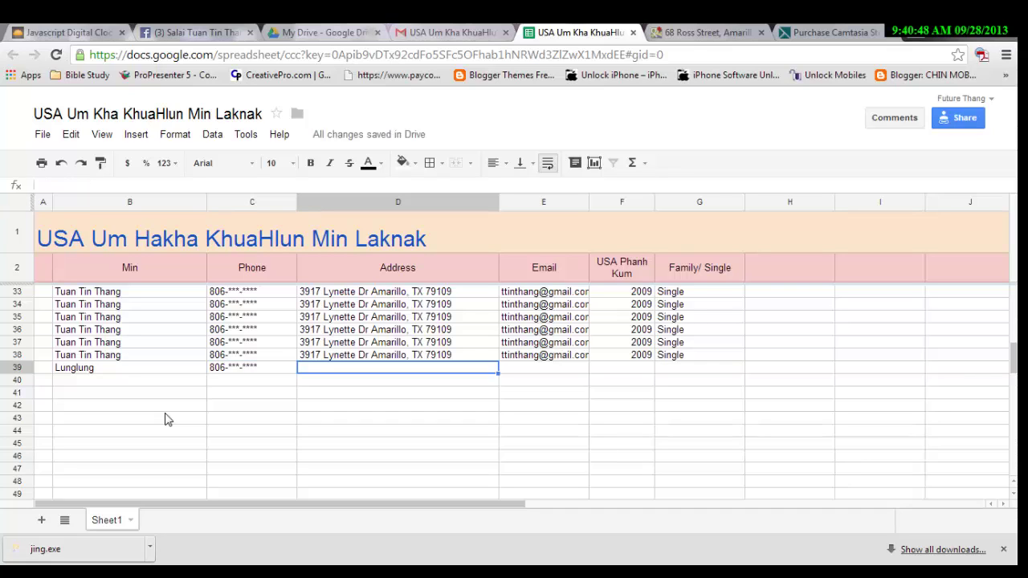
{"action": "type", "text": "um rih lo"}
{"action": "key", "text": "Tab"}
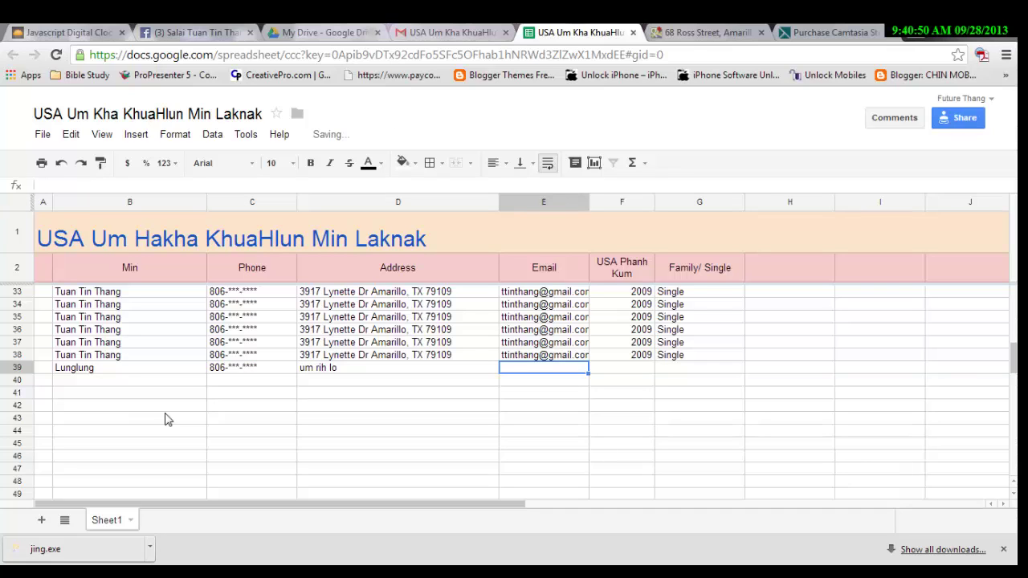
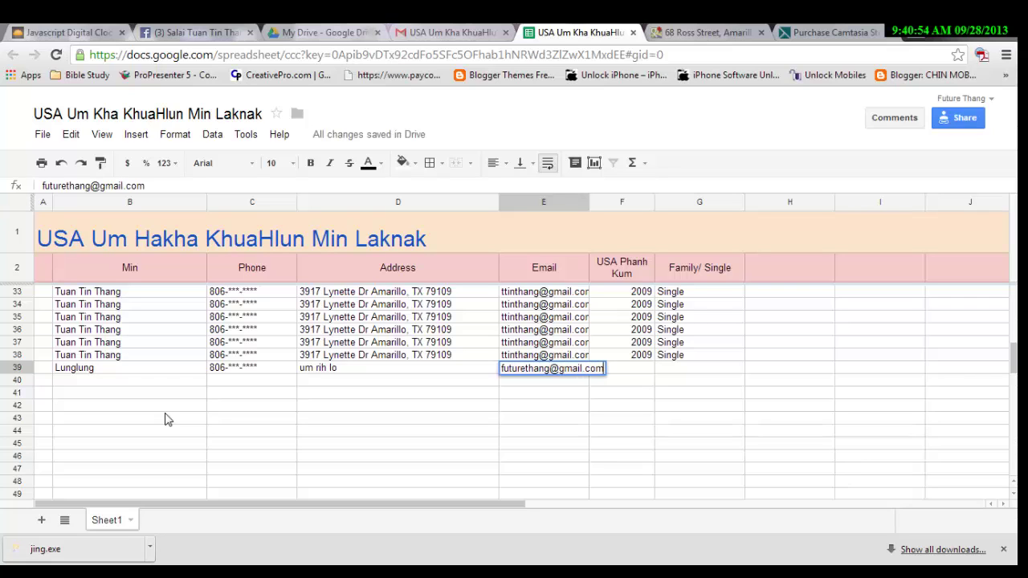
{"action": "key", "text": "Tab"}
{"action": "type", "text": "208"}
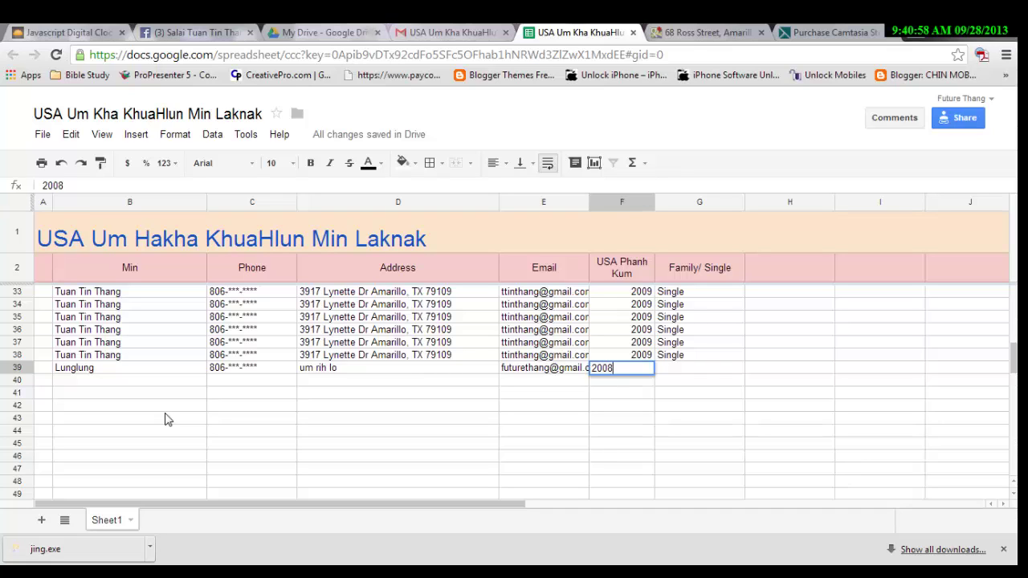
{"action": "key", "text": "Tab"}
{"action": "type", "text": "Fam"}
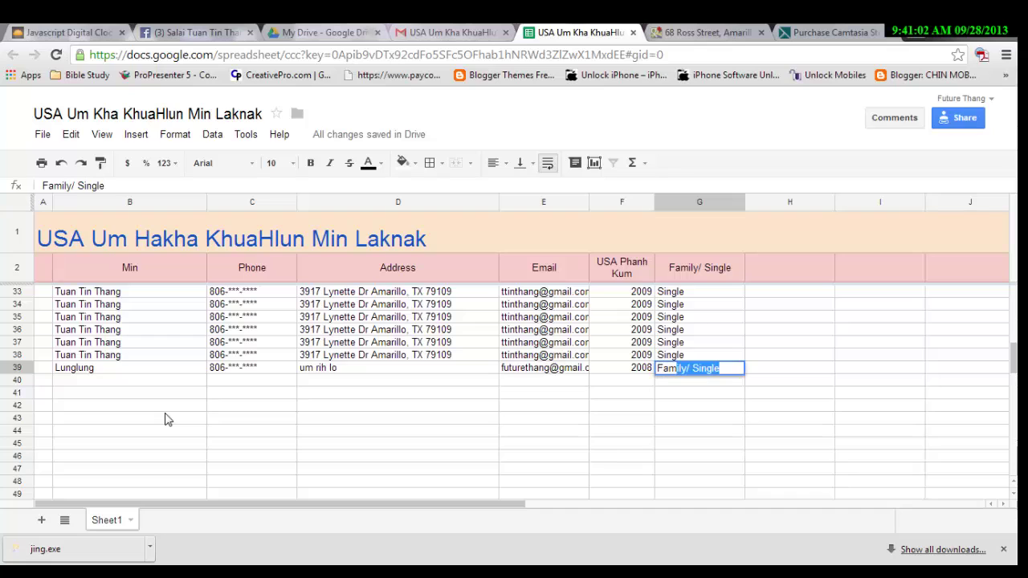
{"action": "type", "text": "ily"}
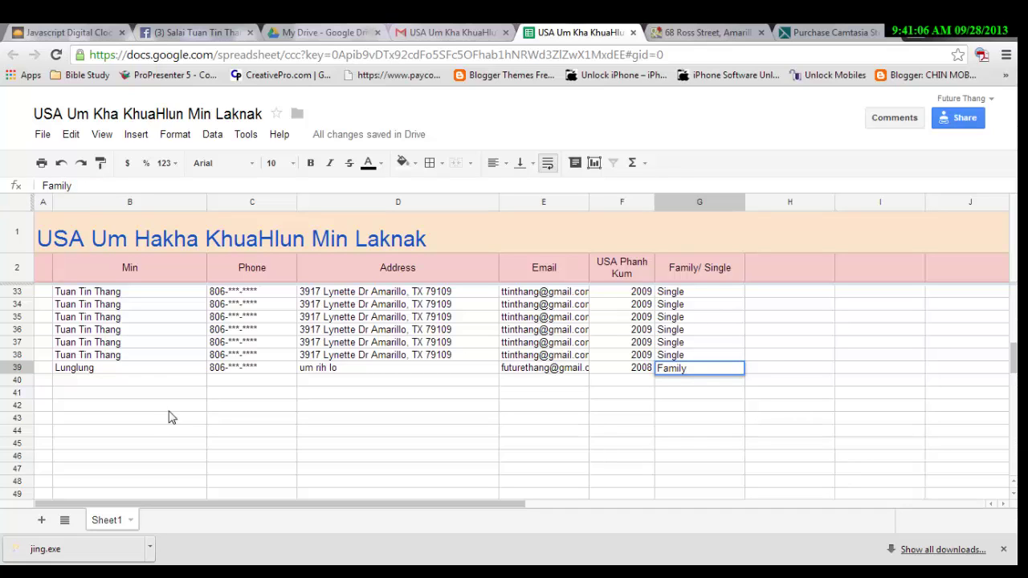
{"action": "left_click", "coordinate": [169, 409]}
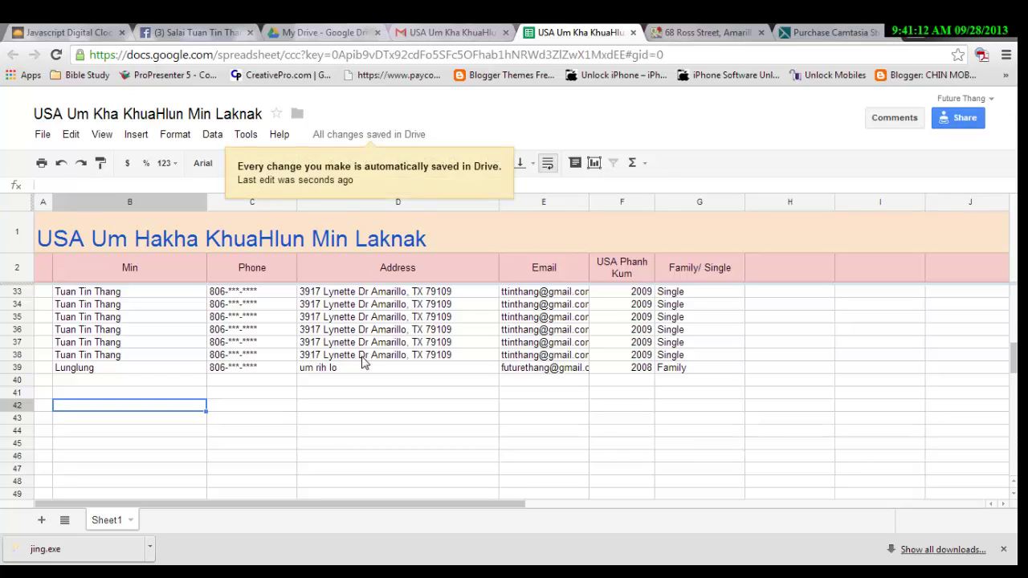
Compare the 8:40 and 8:41 AM revisions in revision history, scrolling to the highlighted new row.
{"action": "left_click", "coordinate": [411, 142]}
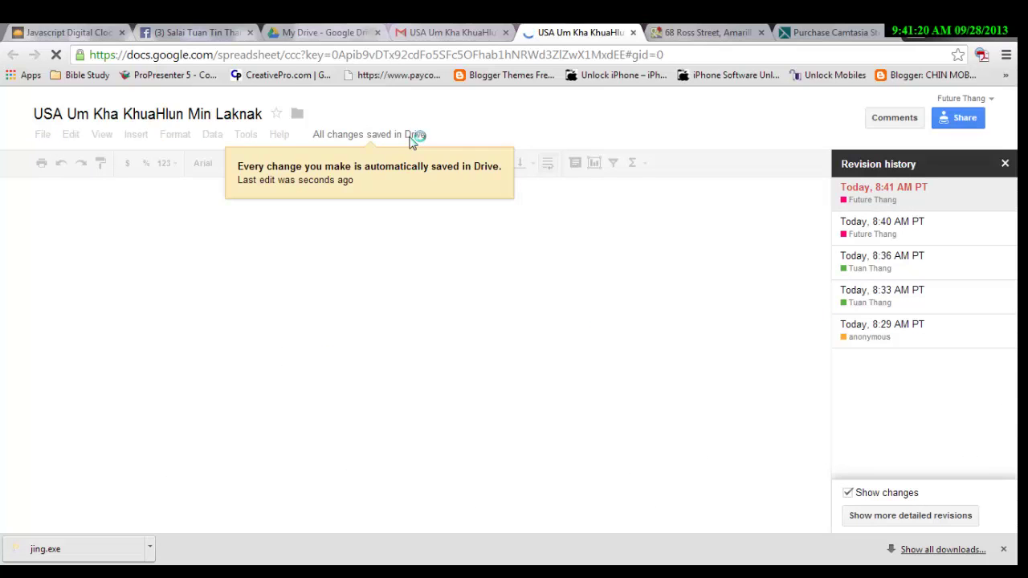
{"action": "left_click", "coordinate": [907, 231]}
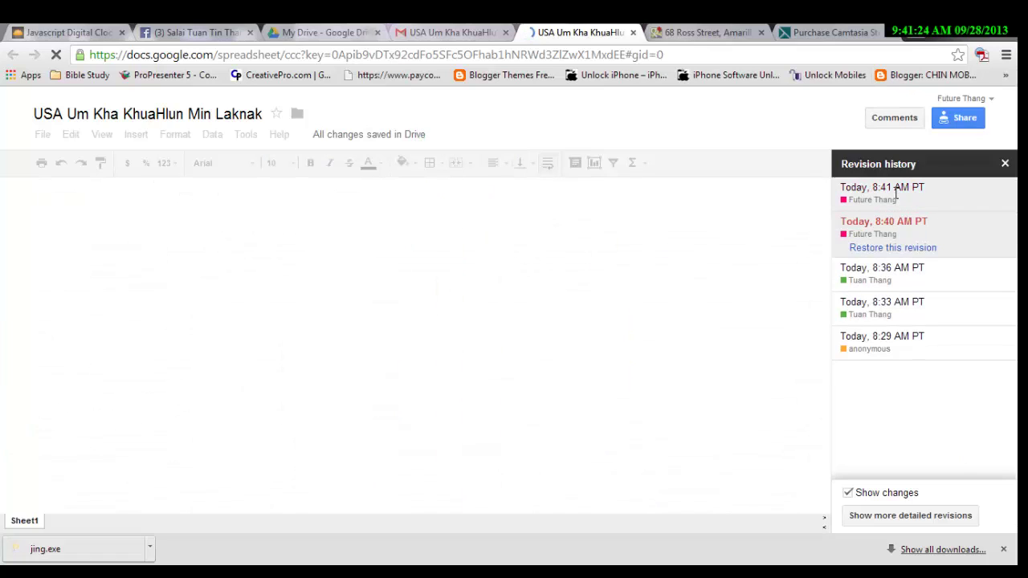
{"action": "left_click", "coordinate": [895, 198]}
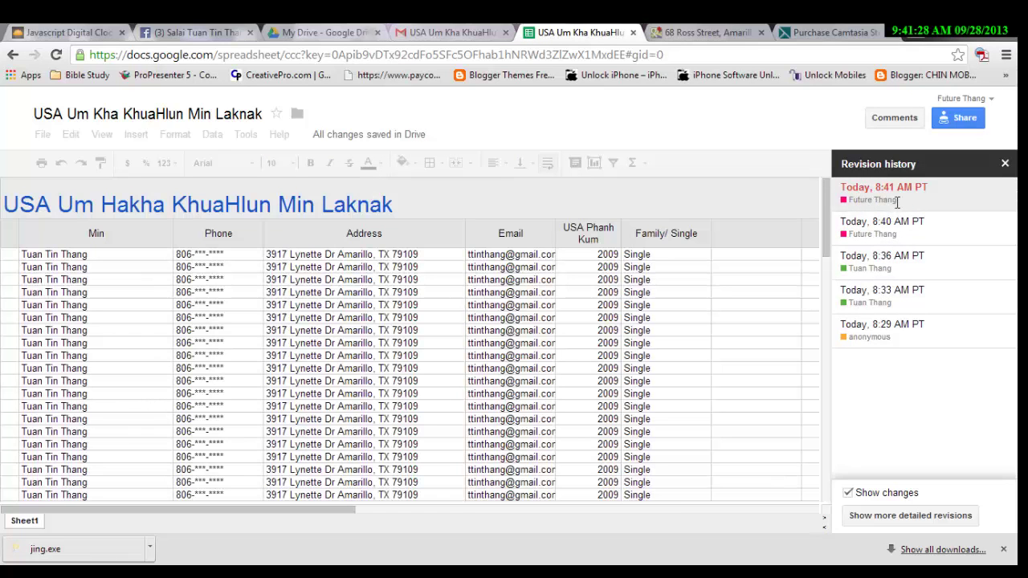
{"action": "scroll", "coordinate": [618, 343], "scroll_direction": "down", "scroll_amount": 5}
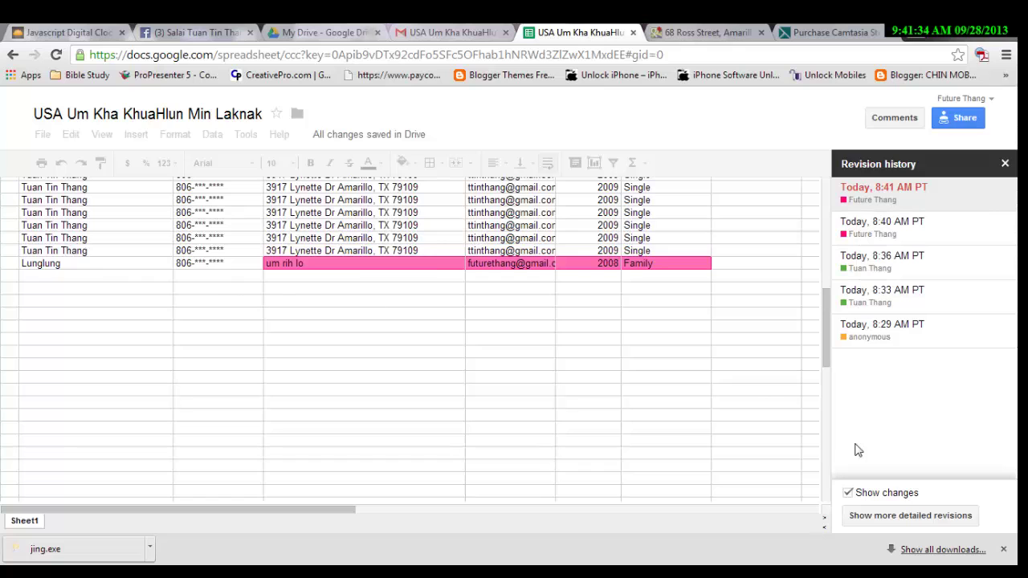
Close revision history, sign out of the invited account, and close the Gmail tab.
{"action": "left_click", "coordinate": [1005, 164]}
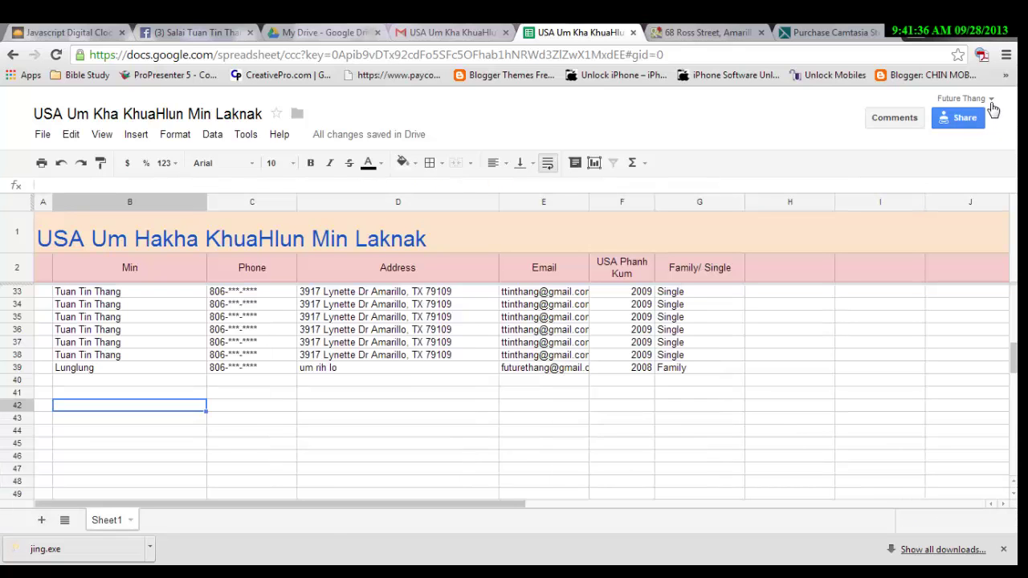
{"action": "left_click", "coordinate": [981, 98]}
{"action": "left_click", "coordinate": [971, 231]}
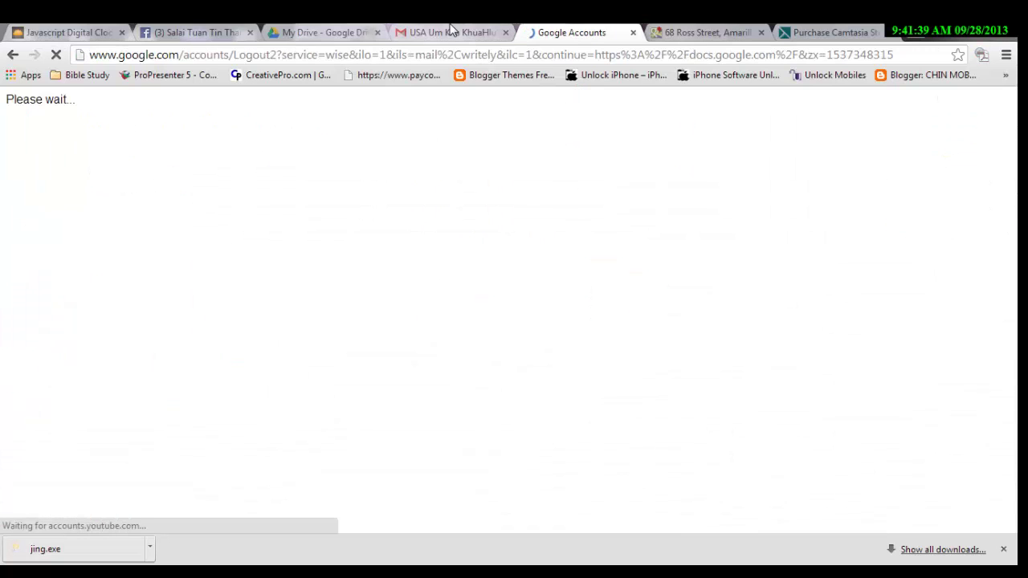
{"action": "left_click", "coordinate": [492, 33]}
{"action": "left_click", "coordinate": [505, 32]}
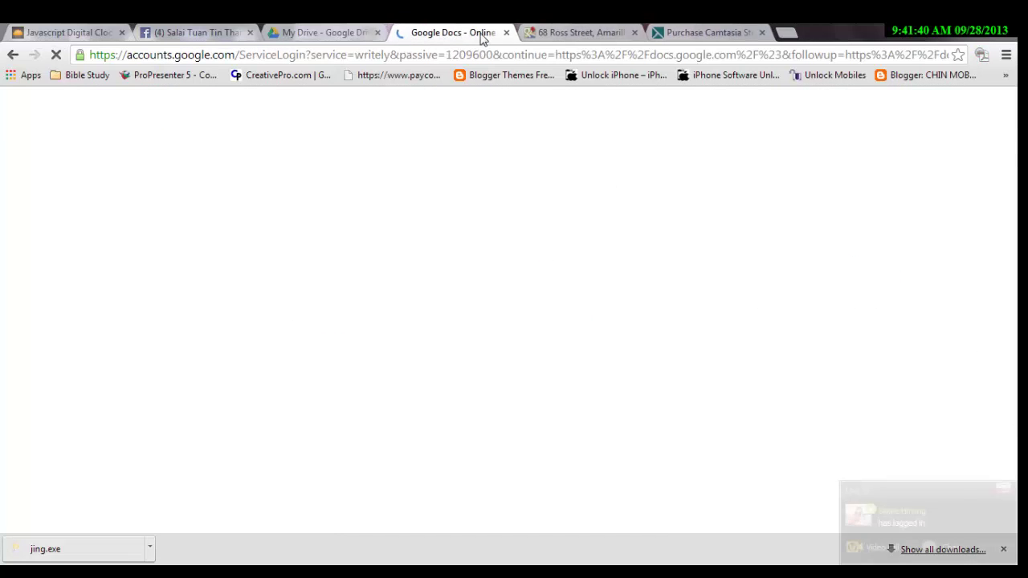
Sign back in as the owner account with its saved e-mail and password.
{"action": "left_click", "coordinate": [659, 234]}
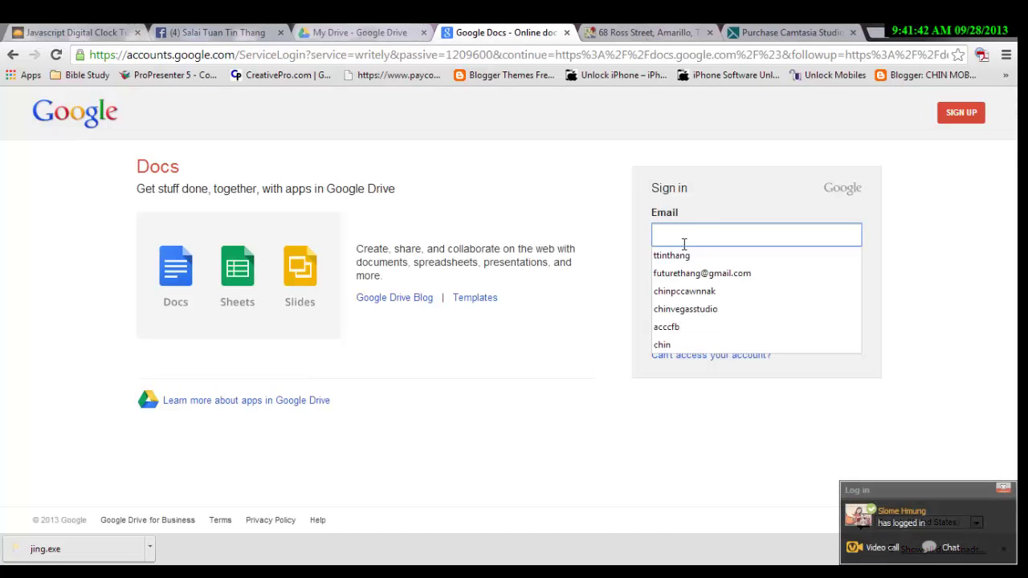
{"action": "left_click", "coordinate": [666, 255]}
{"action": "left_click", "coordinate": [688, 287]}
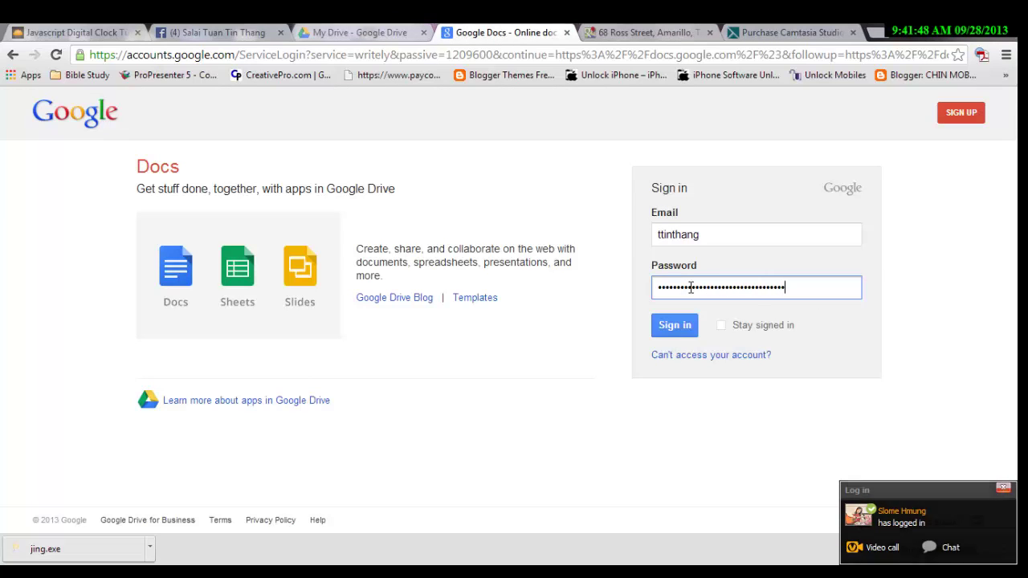
{"action": "type", "text": "••••••••"}
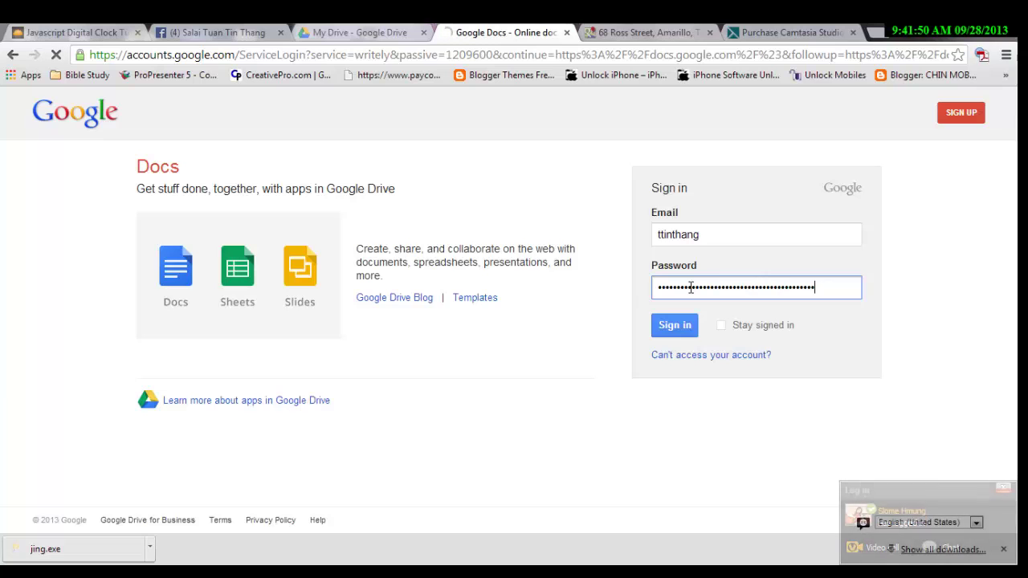
{"action": "key", "text": "Return"}
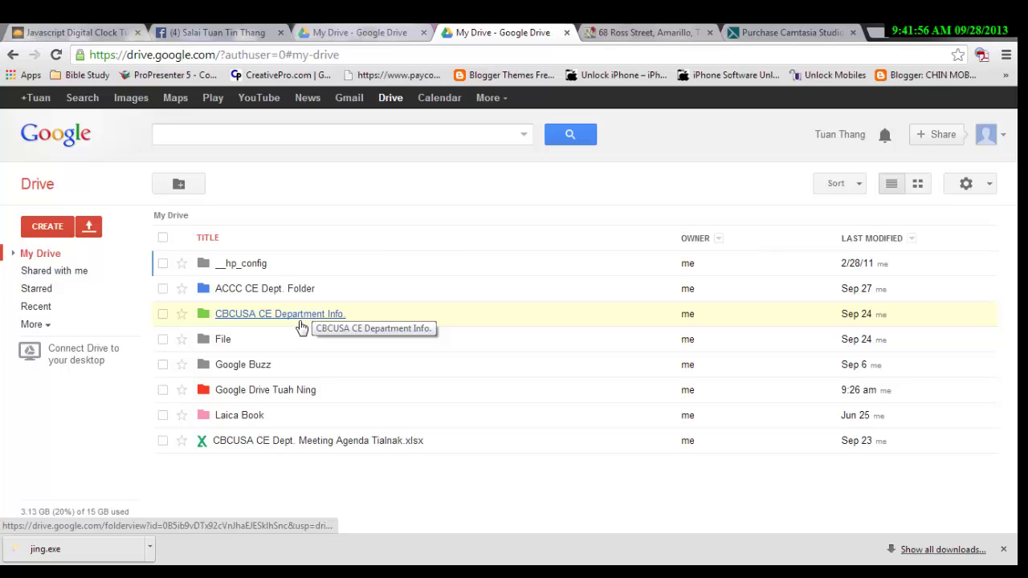
Open the roster sheet from the Tuah Ning folder and view its five-version revision history.
{"action": "left_click", "coordinate": [283, 395]}
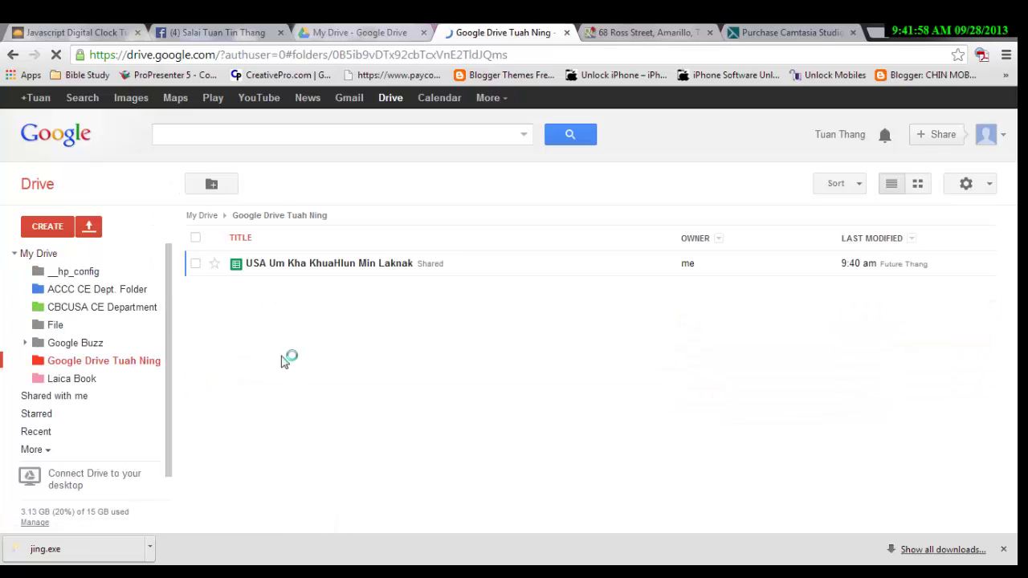
{"action": "left_click", "coordinate": [334, 266]}
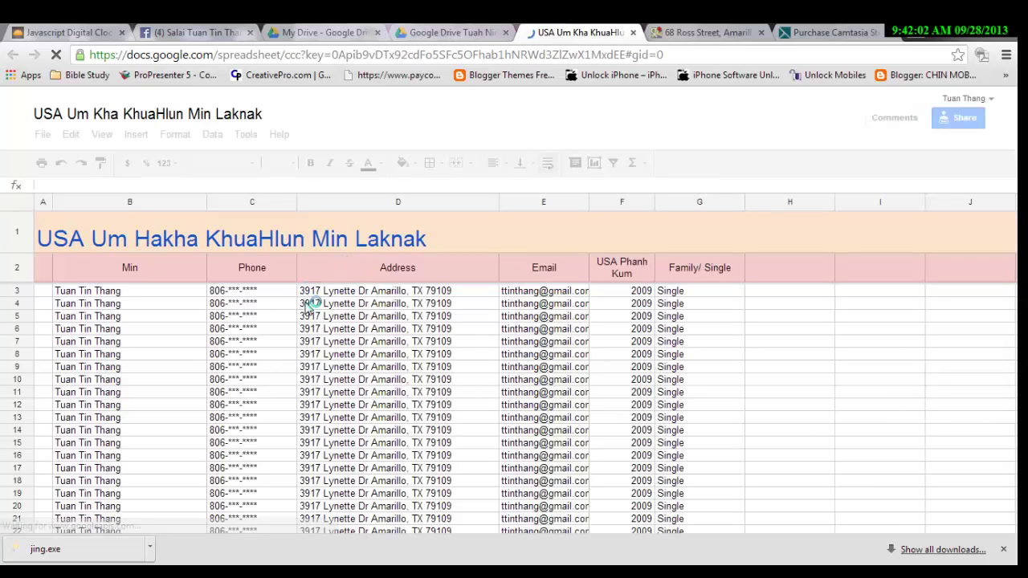
{"action": "scroll", "coordinate": [310, 314], "scroll_direction": "down", "scroll_amount": 2}
{"action": "scroll", "coordinate": [308, 315], "scroll_direction": "down", "scroll_amount": 3}
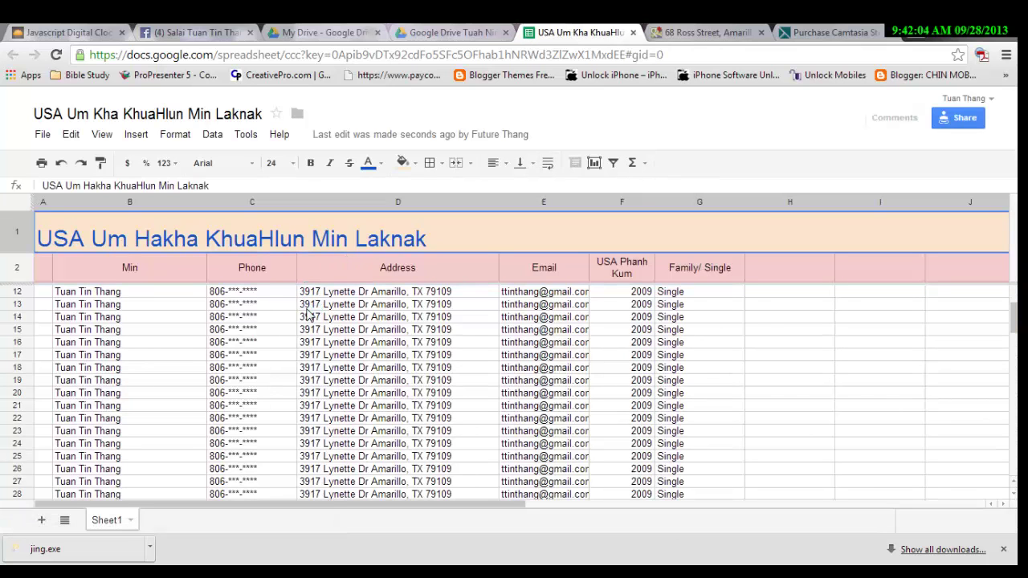
{"action": "left_click", "coordinate": [391, 137]}
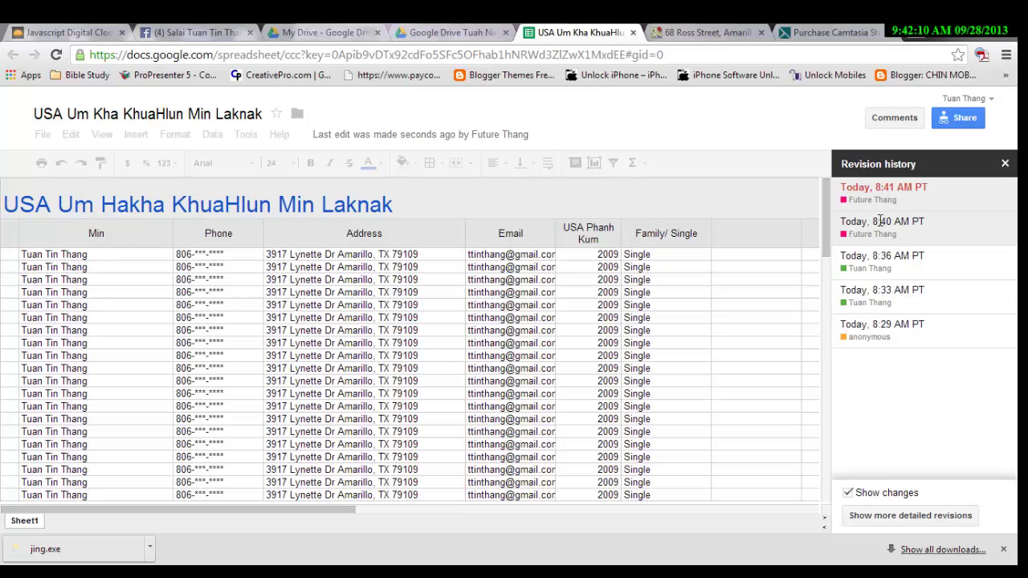
Check the invited account's highlighted row 39, then close Revision history to return to the roster.
{"action": "scroll", "coordinate": [695, 344], "scroll_direction": "down", "scroll_amount": 5}
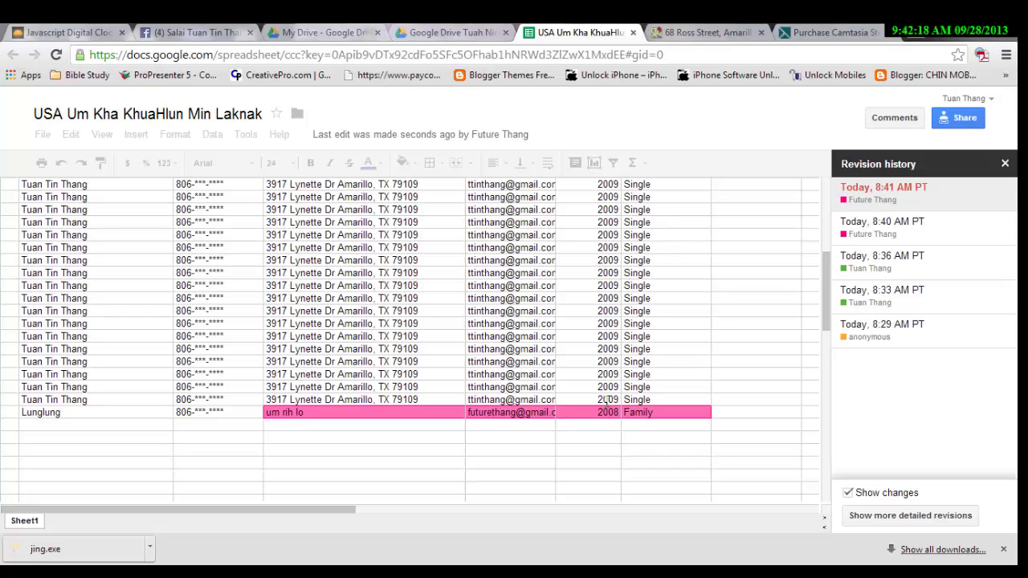
{"action": "left_click", "coordinate": [1004, 163]}
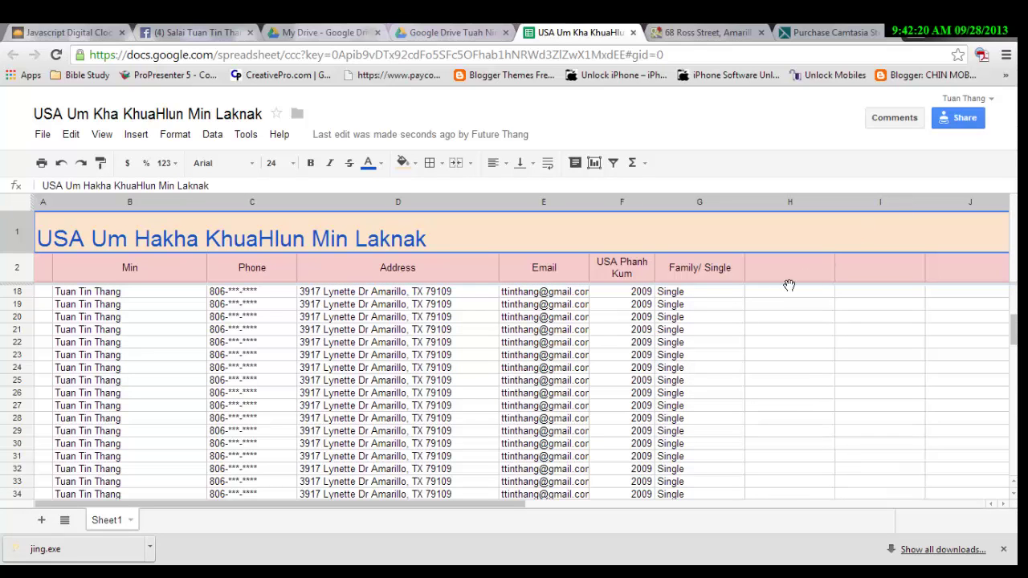